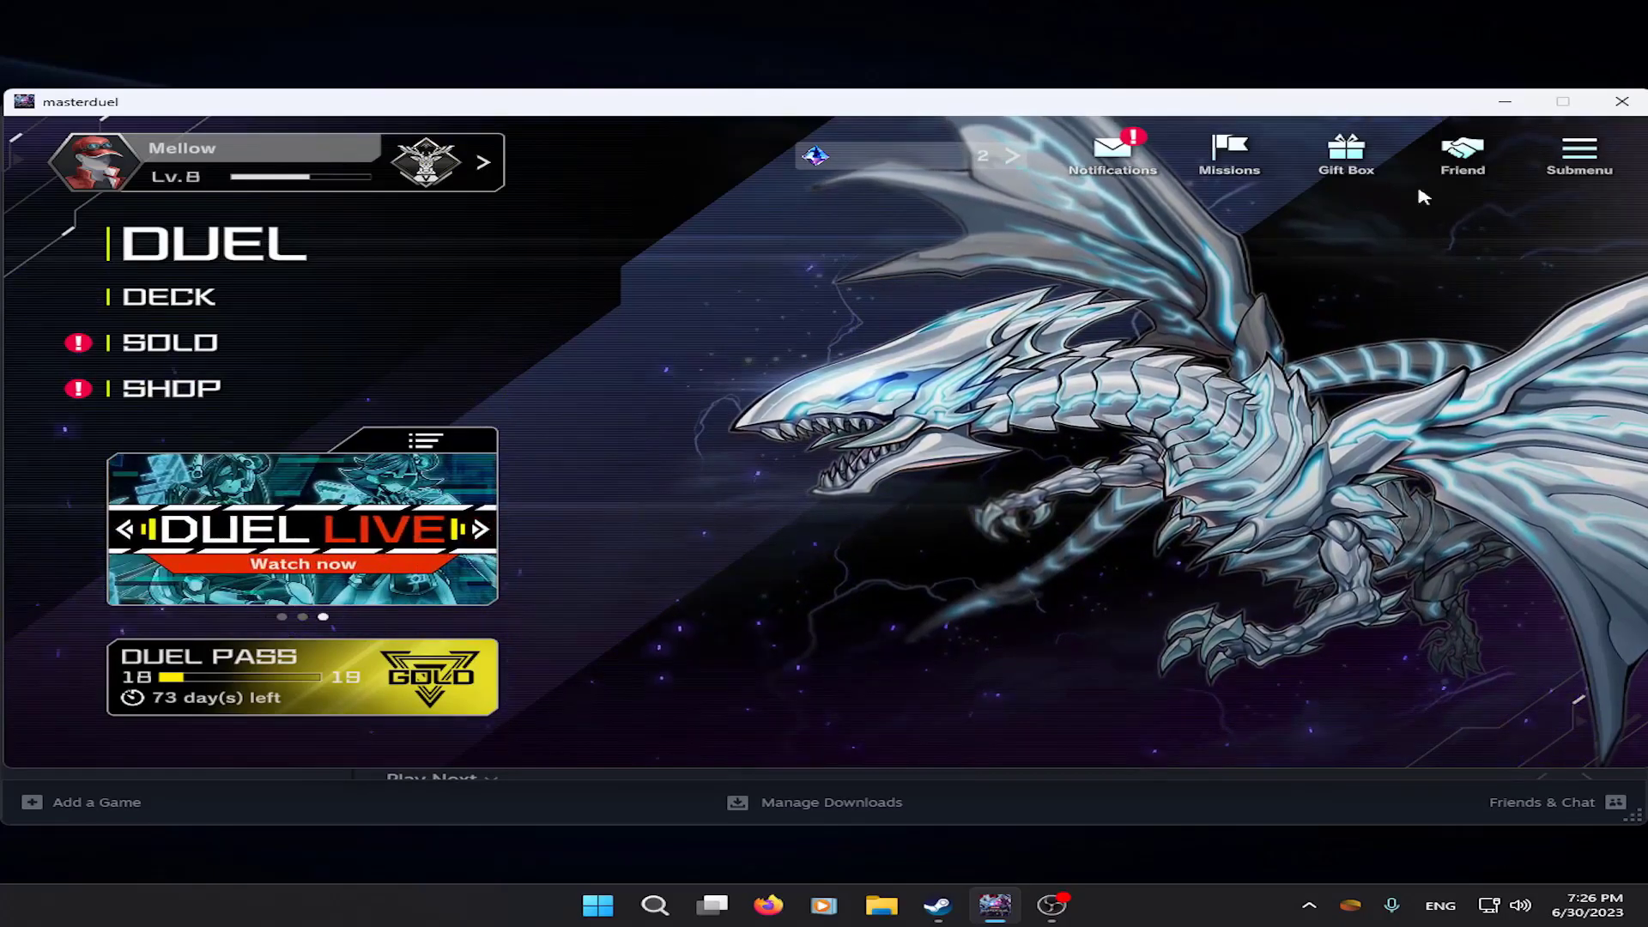
# Close the running Master Duel game and select Yu-Gi-Oh! Master Duel in the Steam library
pyautogui.moveTo(1091, 110); pyautogui.dragTo(1062, 134)
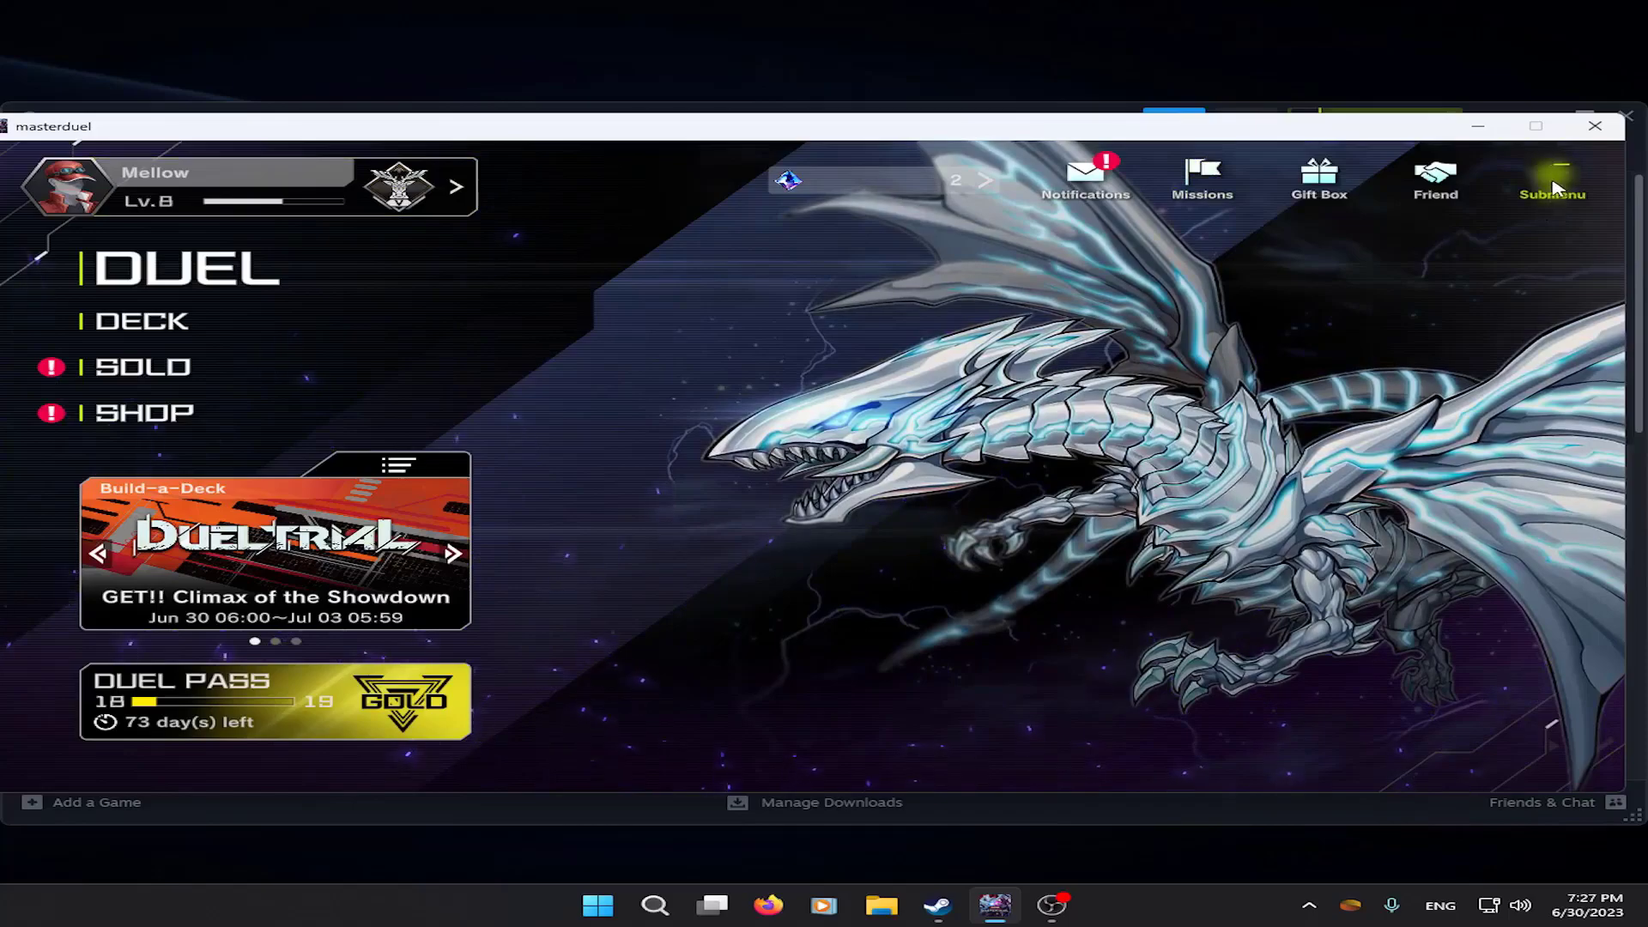
pyautogui.click(1595, 126)
pyautogui.click(344, 429)
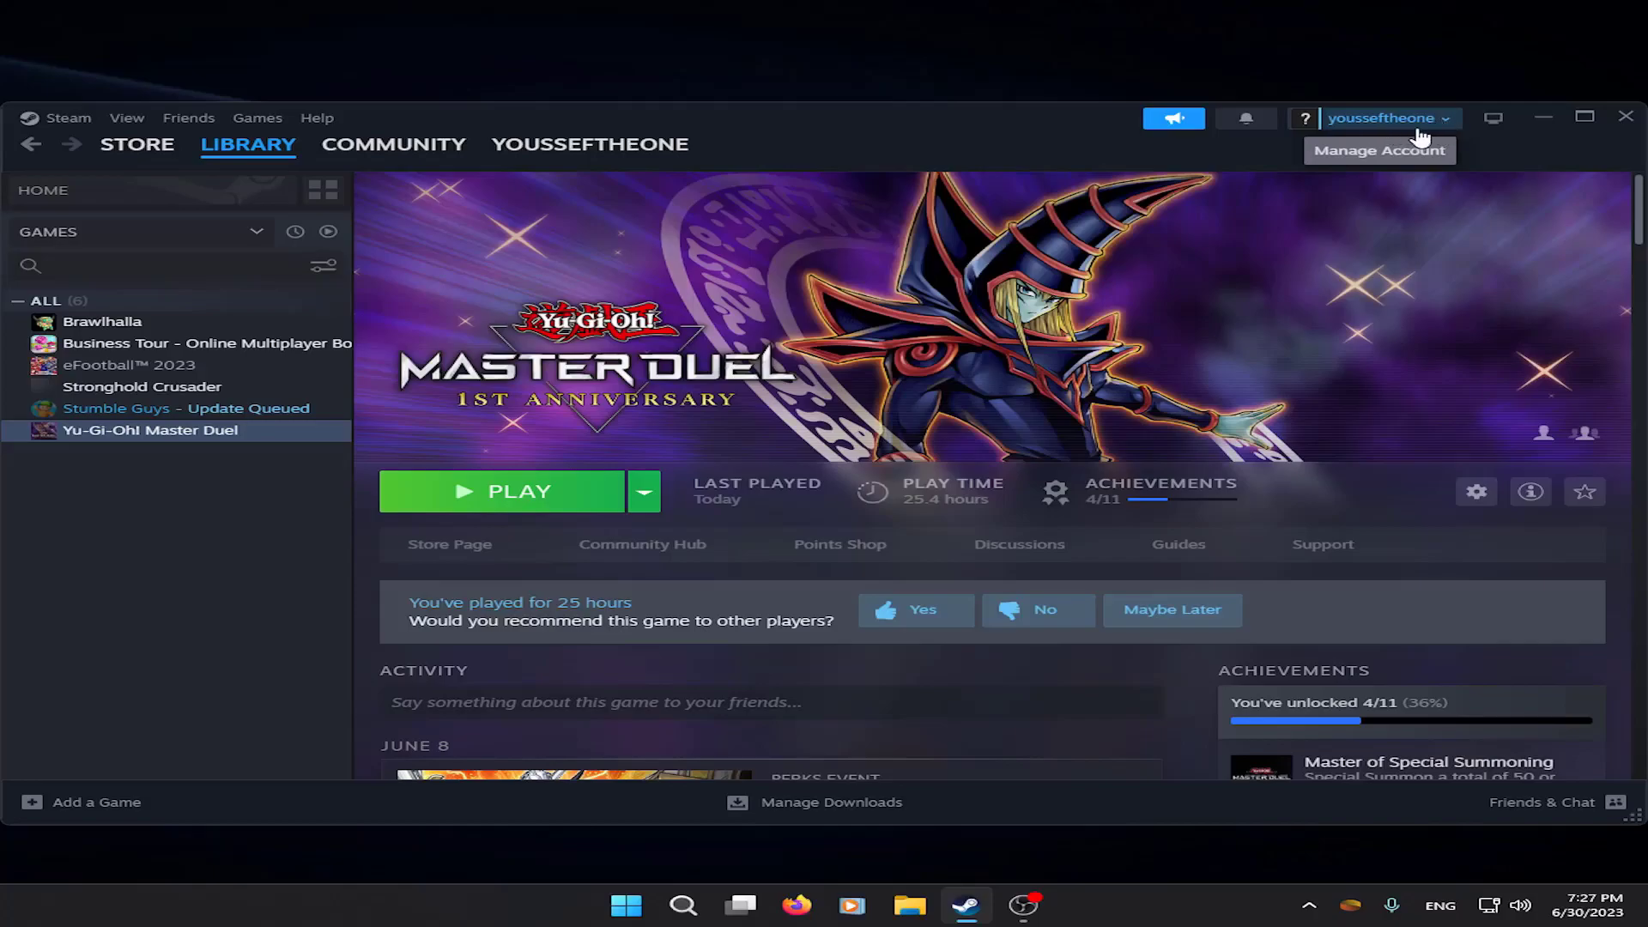
# Sign out of the current Steam account and confirm the sign-out
pyautogui.click(1446, 120)
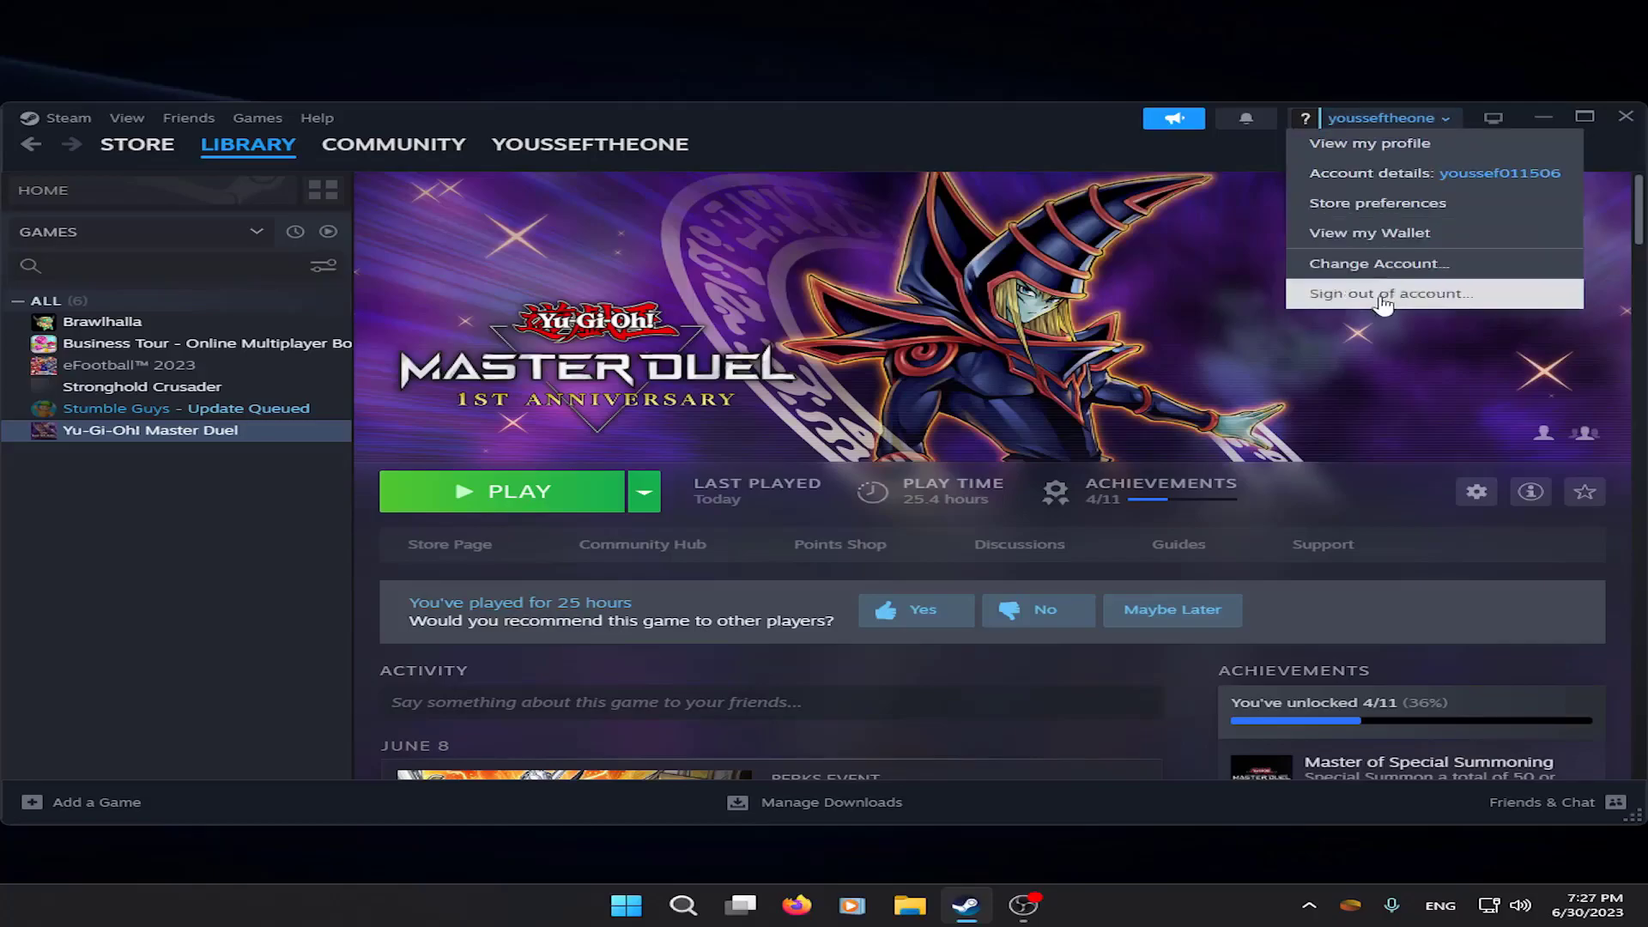
pyautogui.click(1383, 294)
pyautogui.click(986, 523)
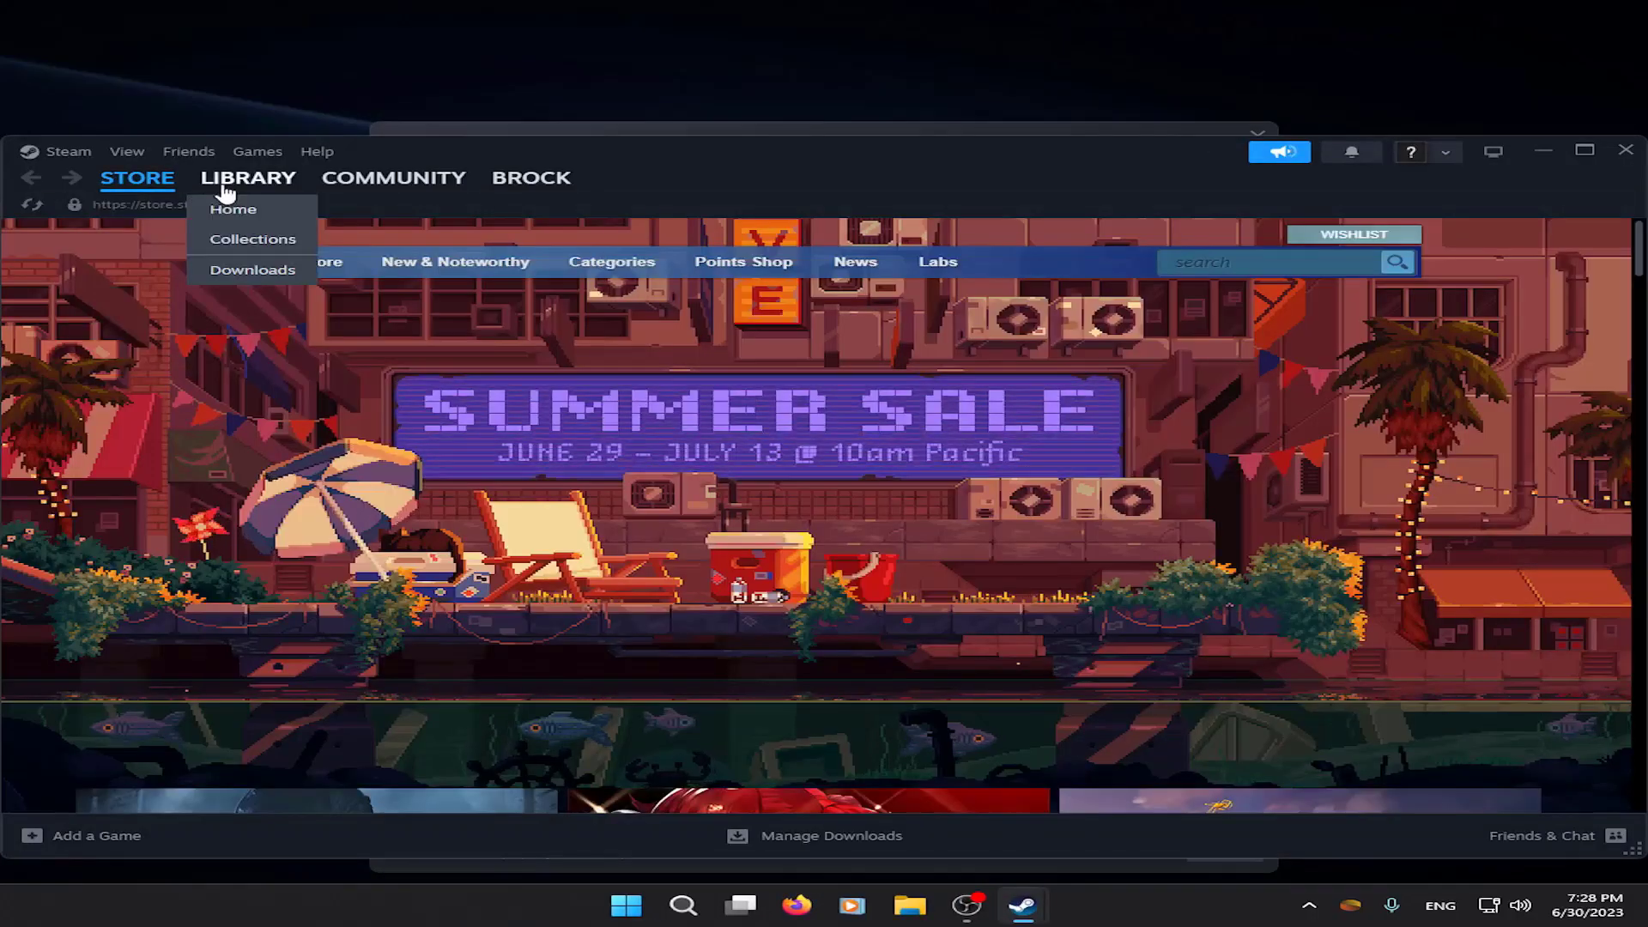
# Open the second account's Steam library and launch Yu-Gi-Oh! Master Duel
pyautogui.click(225, 191)
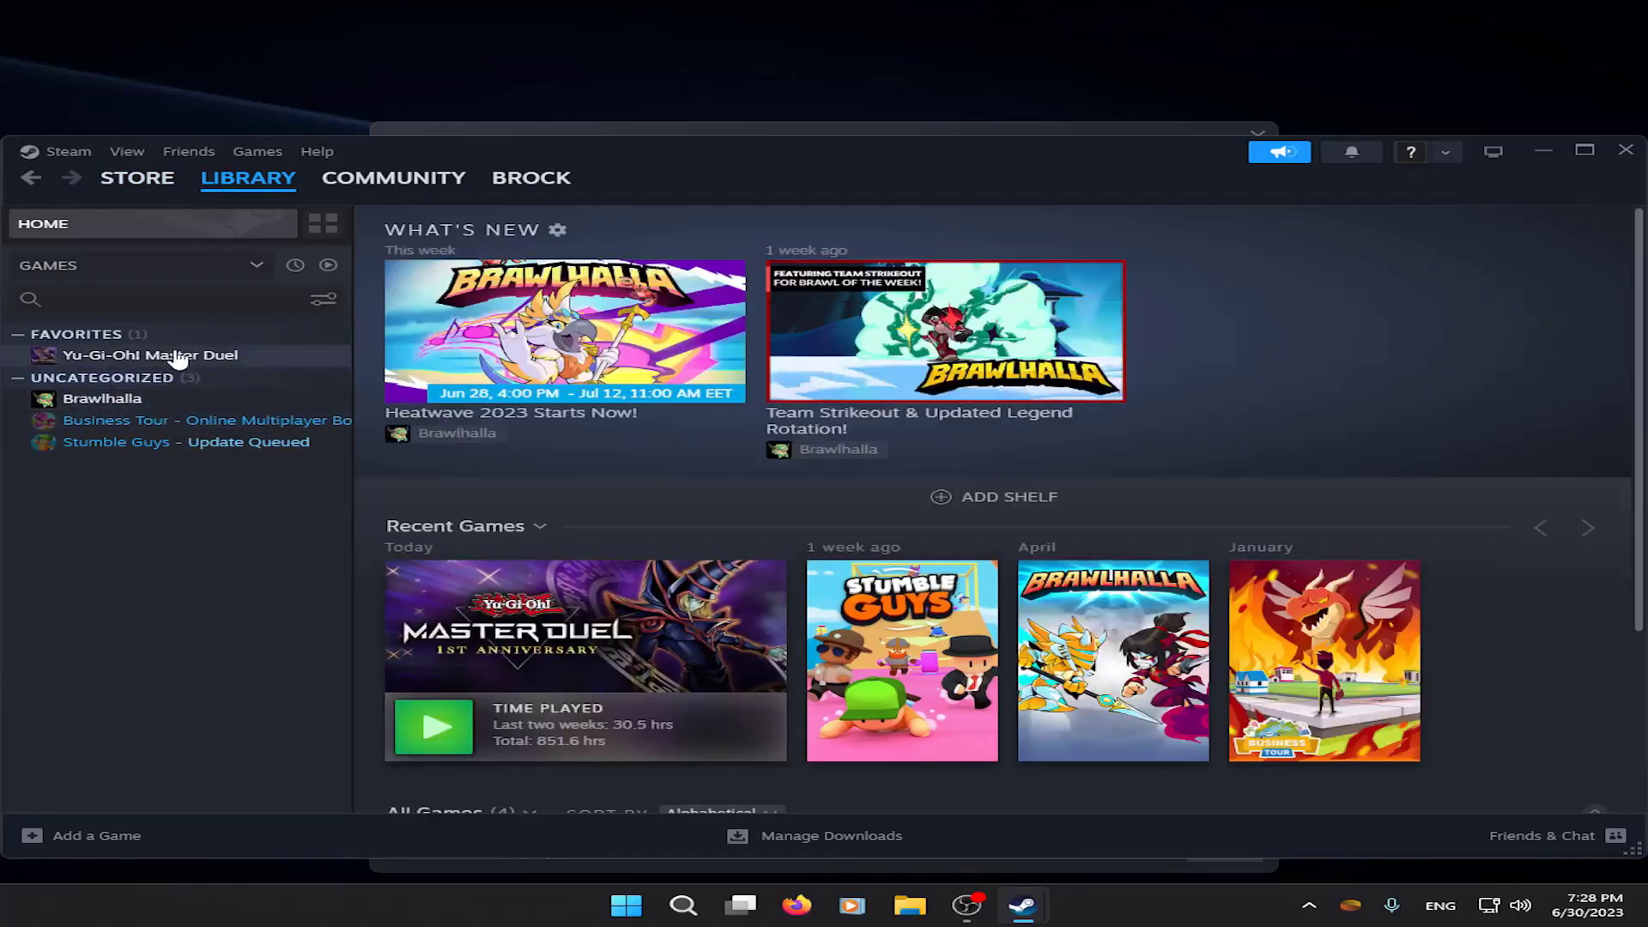
pyautogui.click(178, 357)
pyautogui.click(475, 528)
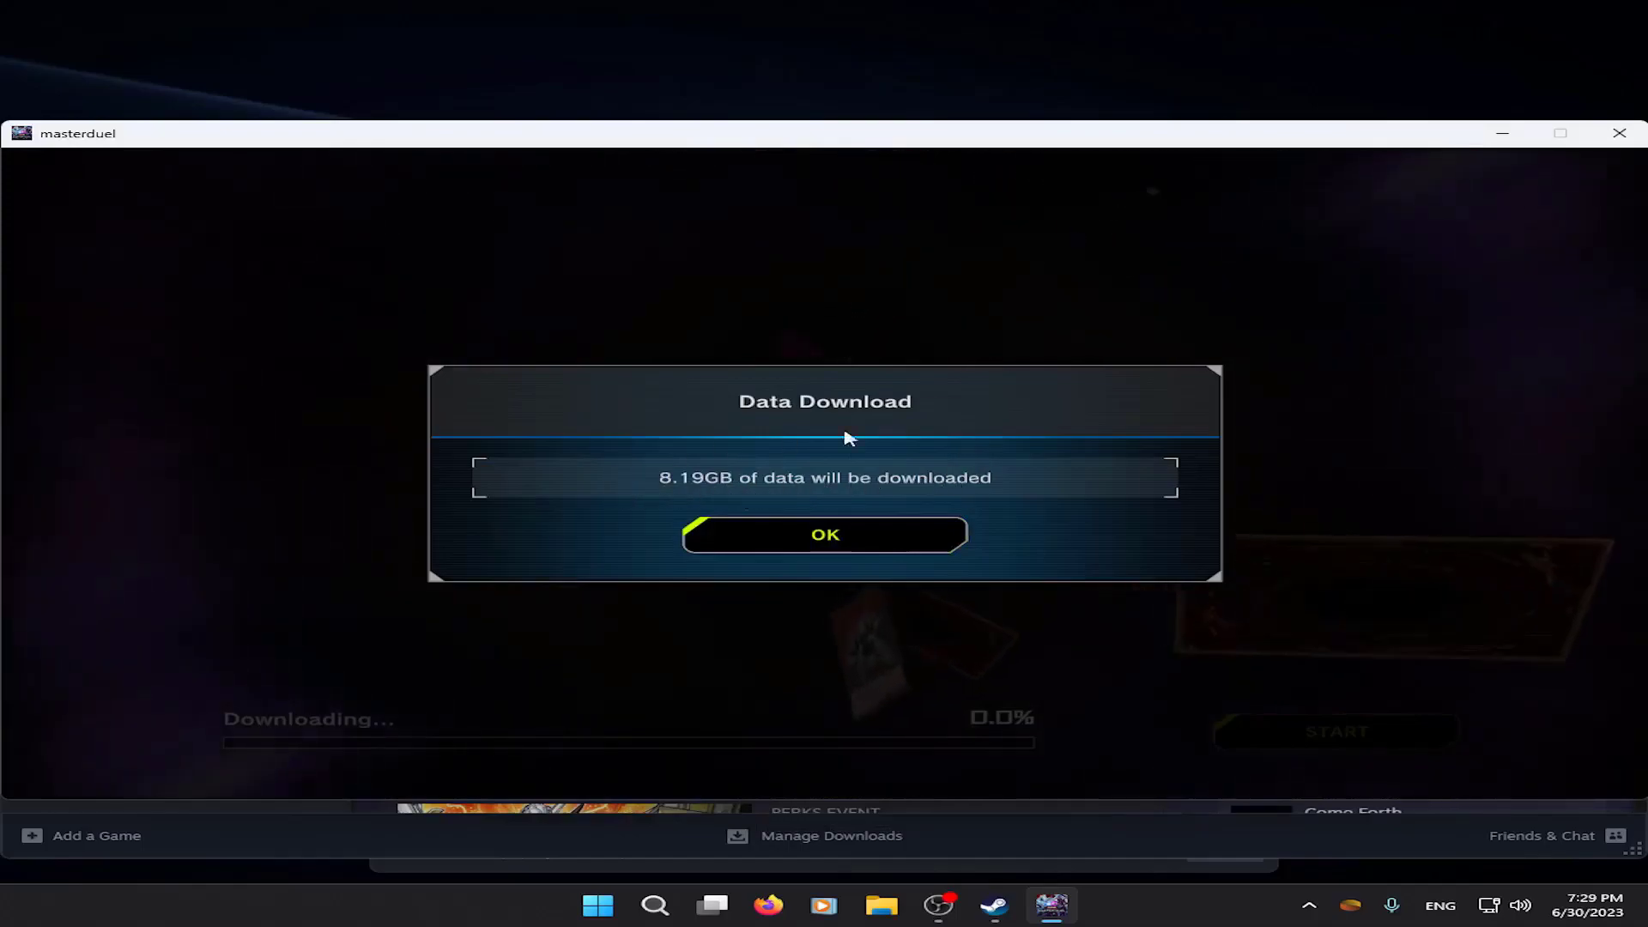
# Close the game at the Data Download prompt without accepting the download
pyautogui.click(1504, 905)
pyautogui.moveTo(1464, 791); pyautogui.dragTo(1376, 816)
pyautogui.click(1096, 795)
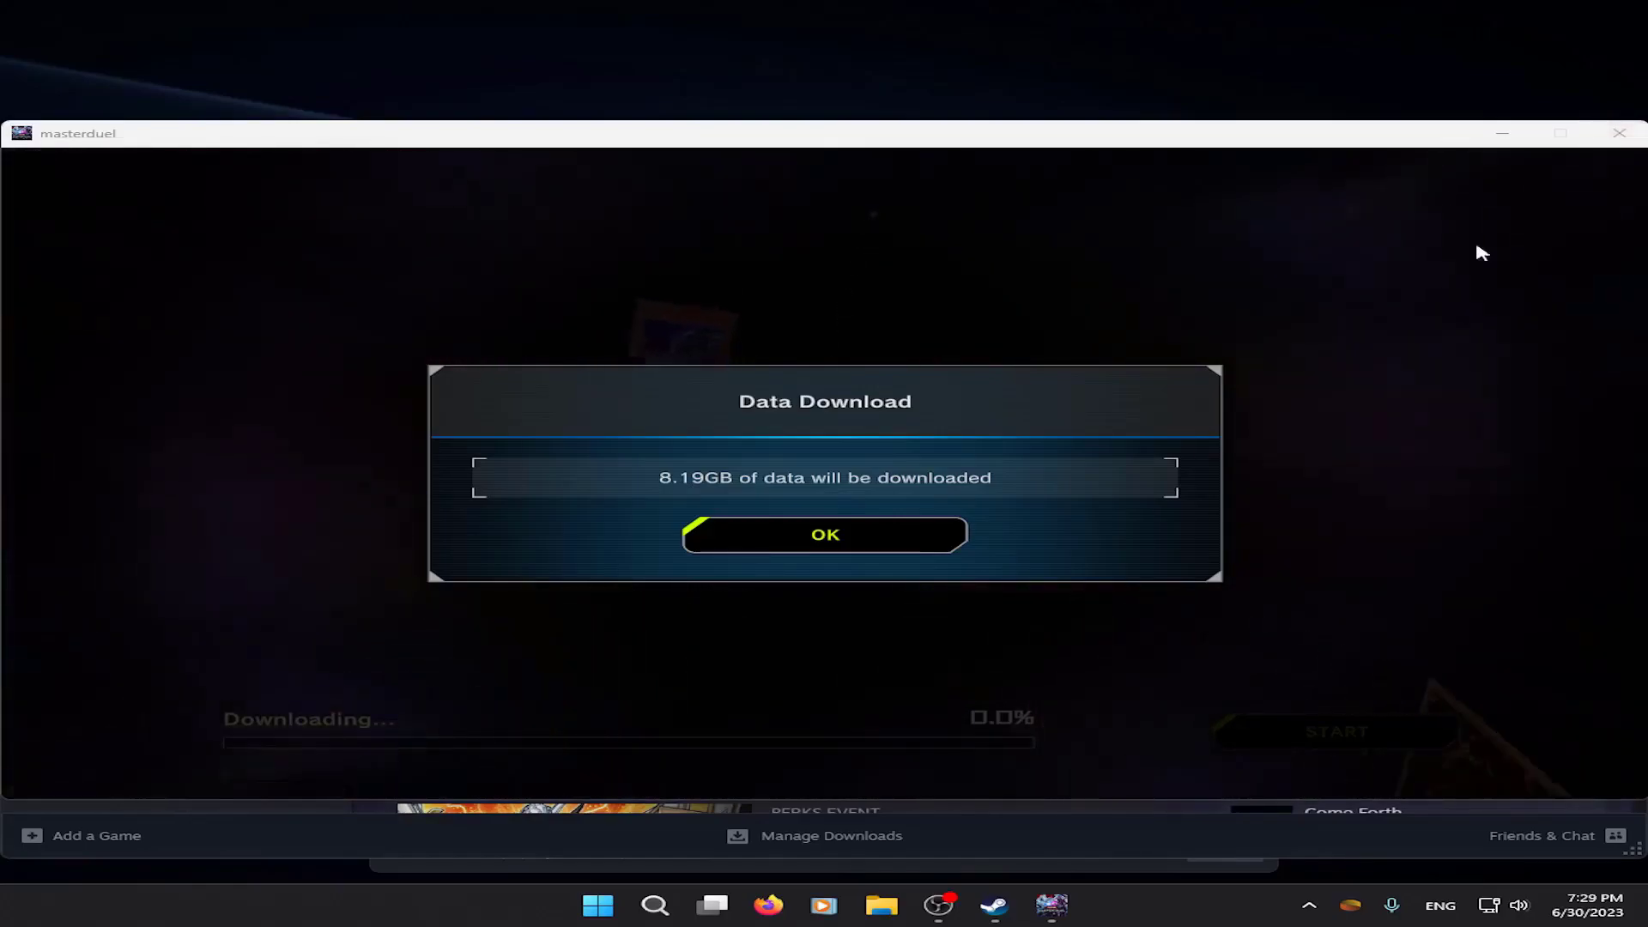
pyautogui.click(1620, 133)
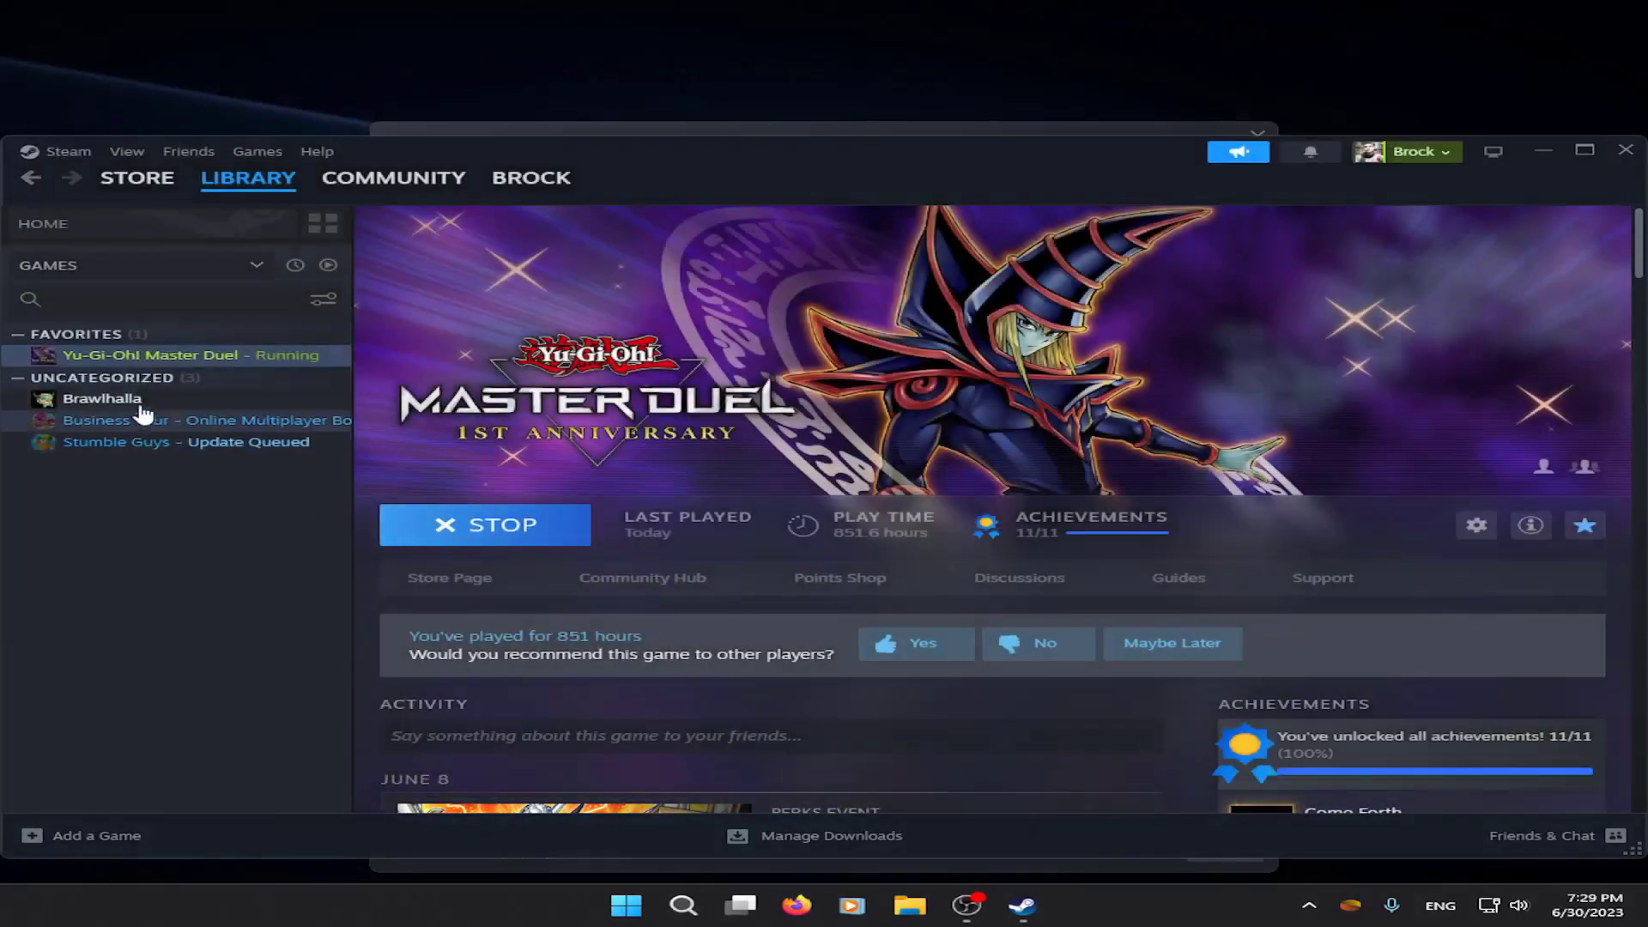
# Browse the local files of Yu-Gi-Oh! Master Duel from the Steam library
pyautogui.rightClick(183, 364)
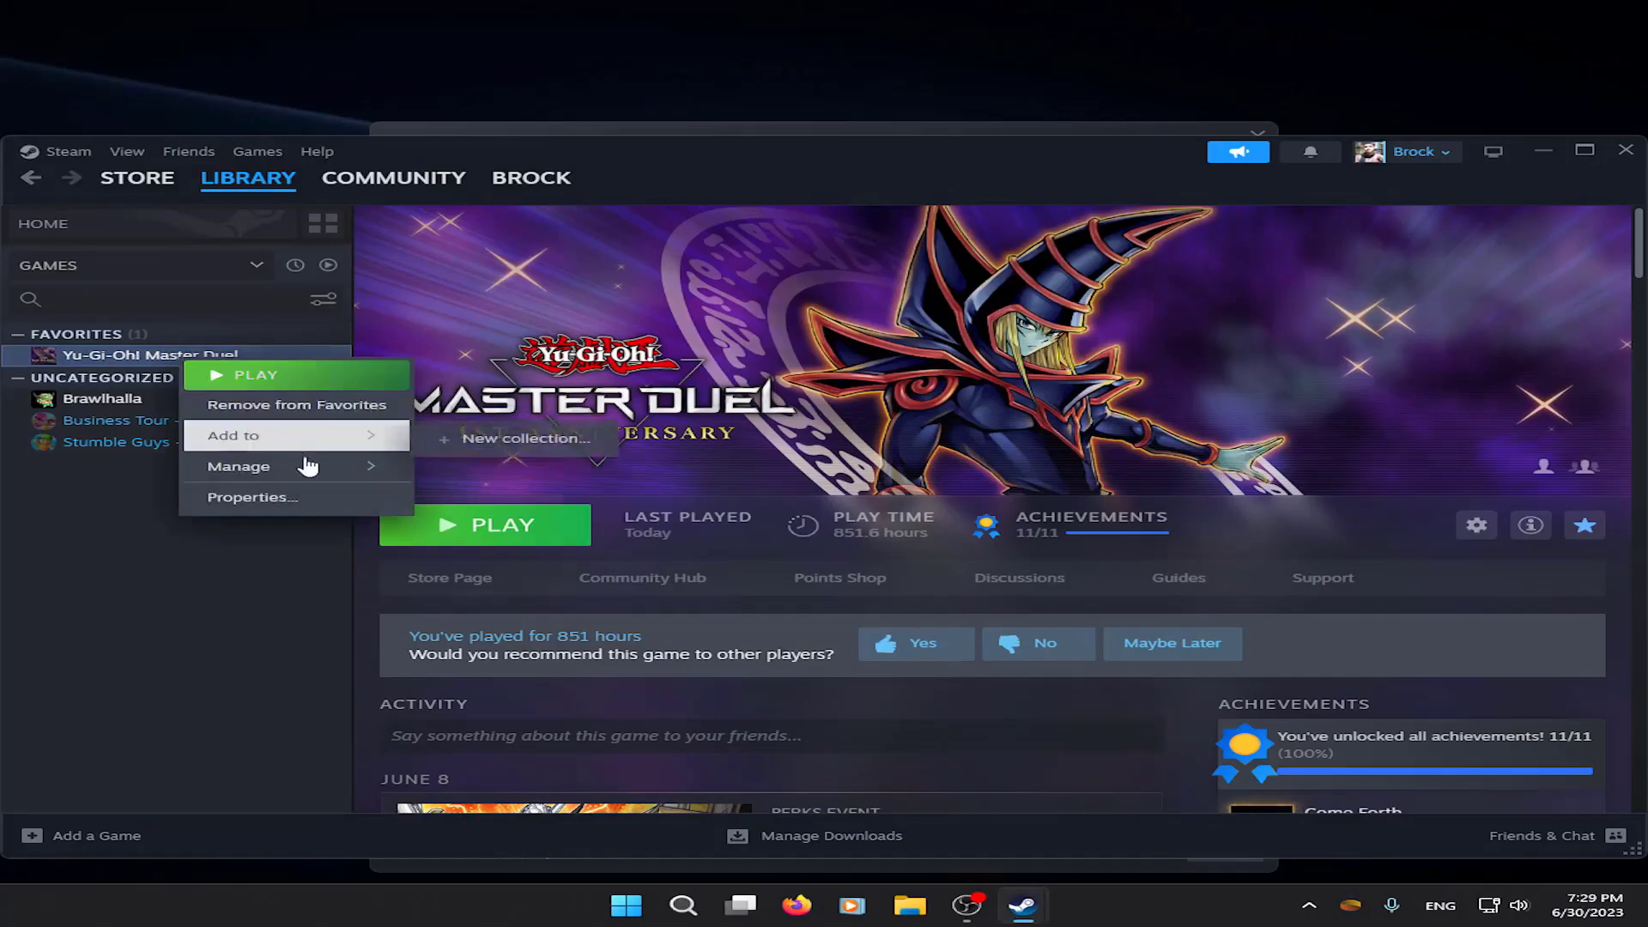
pyautogui.moveTo(307, 468)
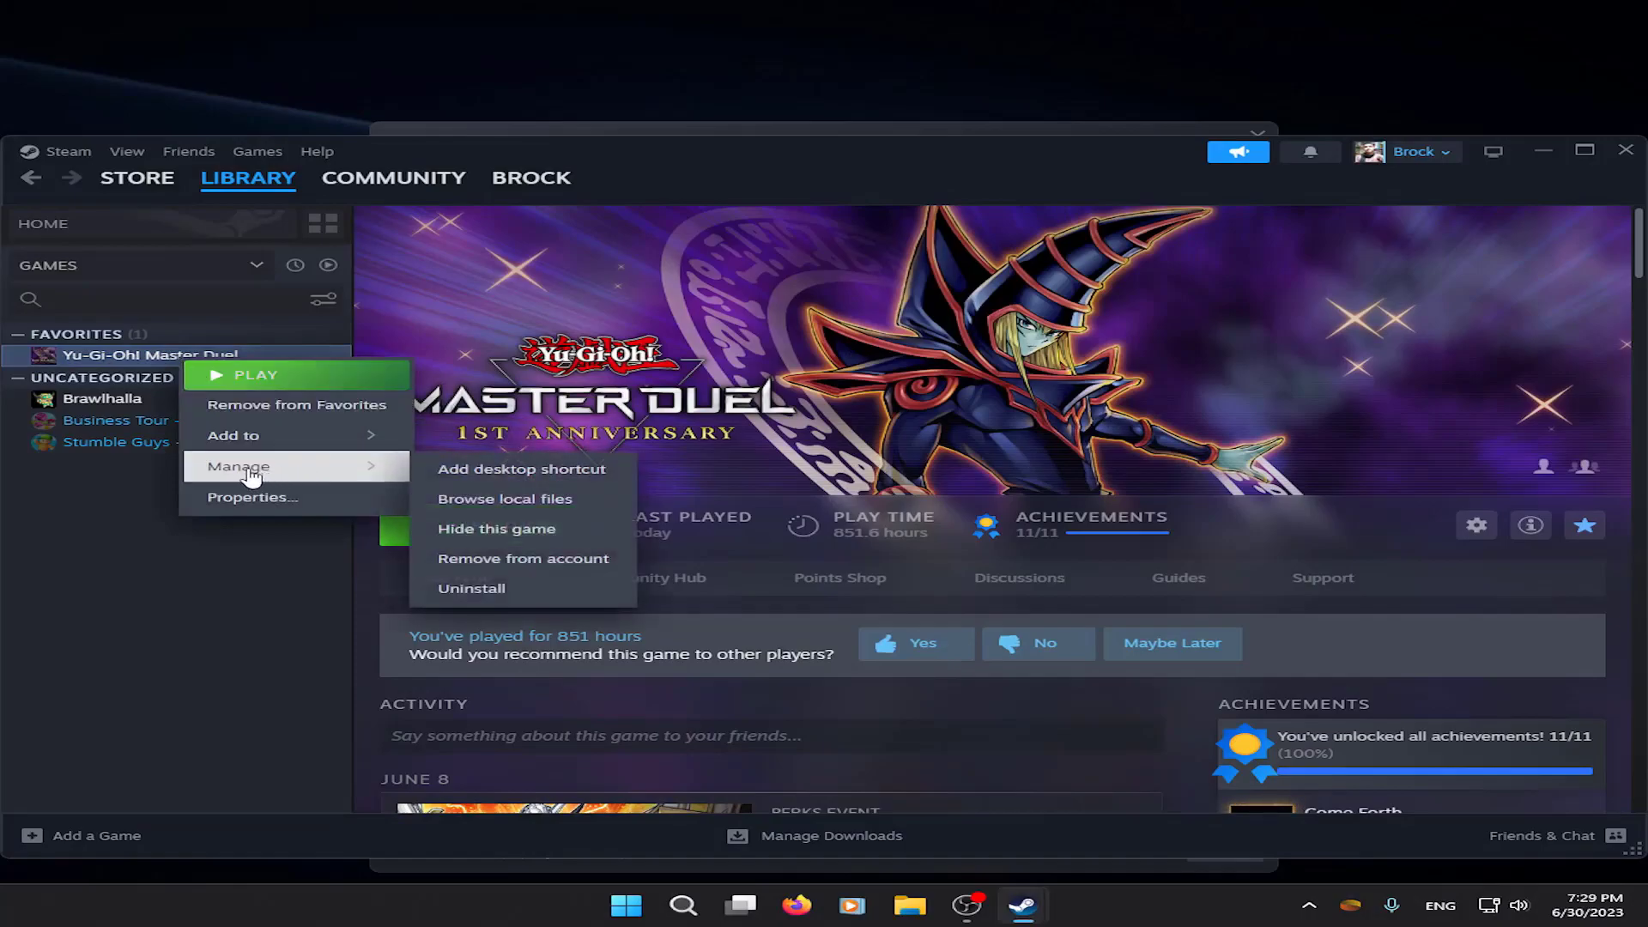
pyautogui.click(507, 500)
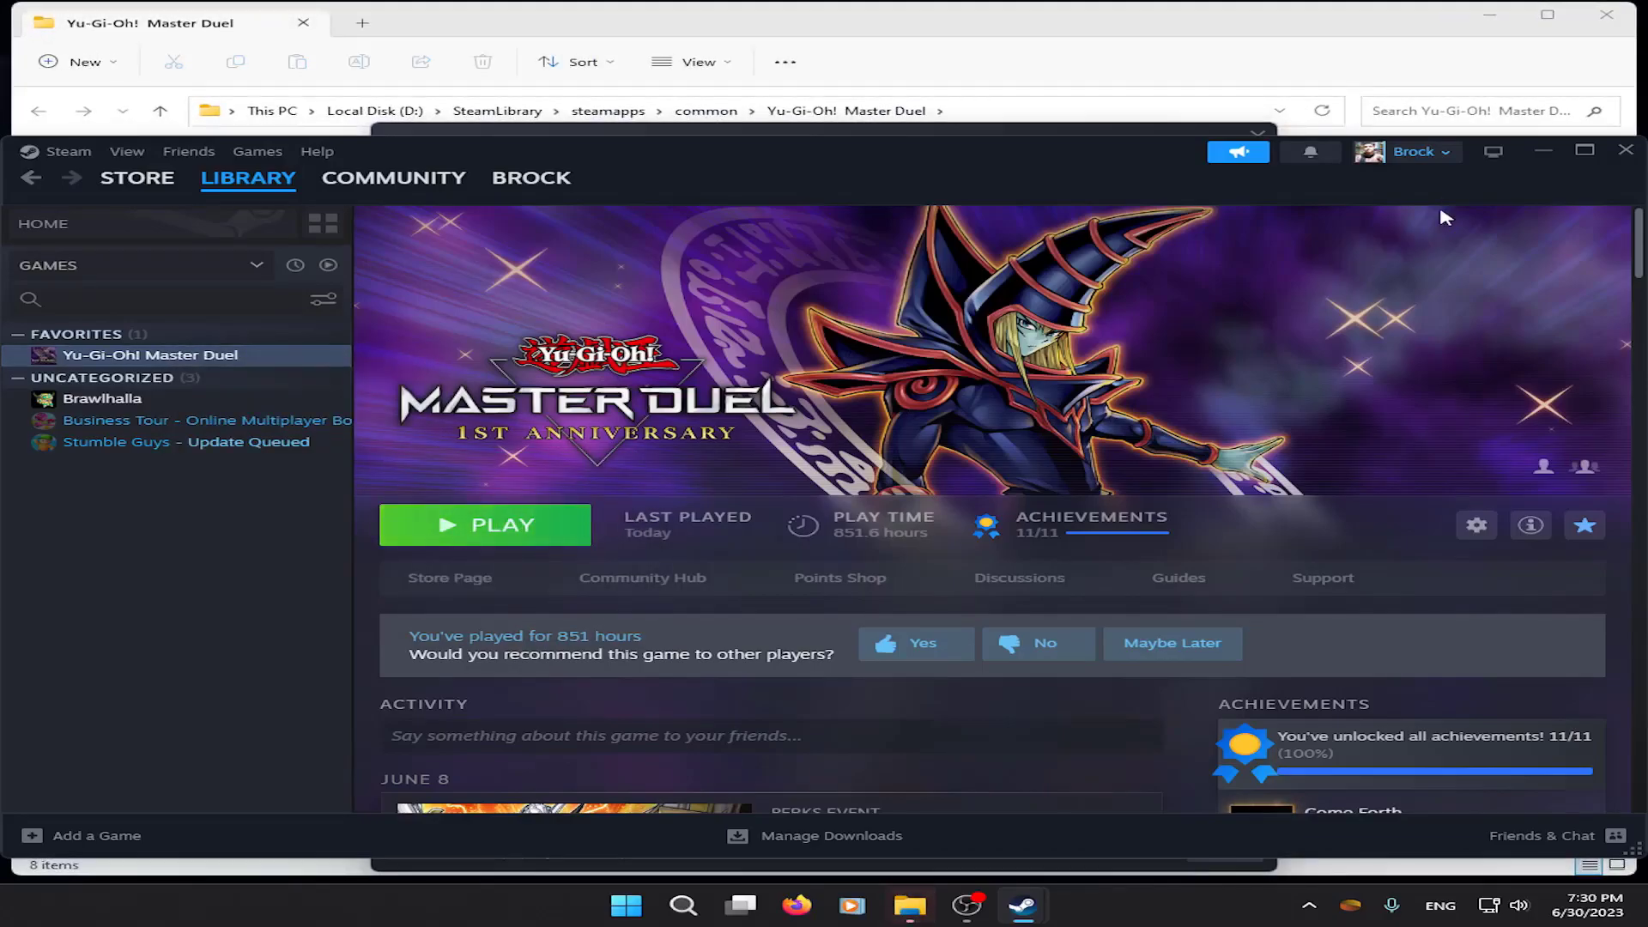
# Minimize Steam, dismiss its promotional window and open the LocalData folder in the game's directory
pyautogui.click(1543, 155)
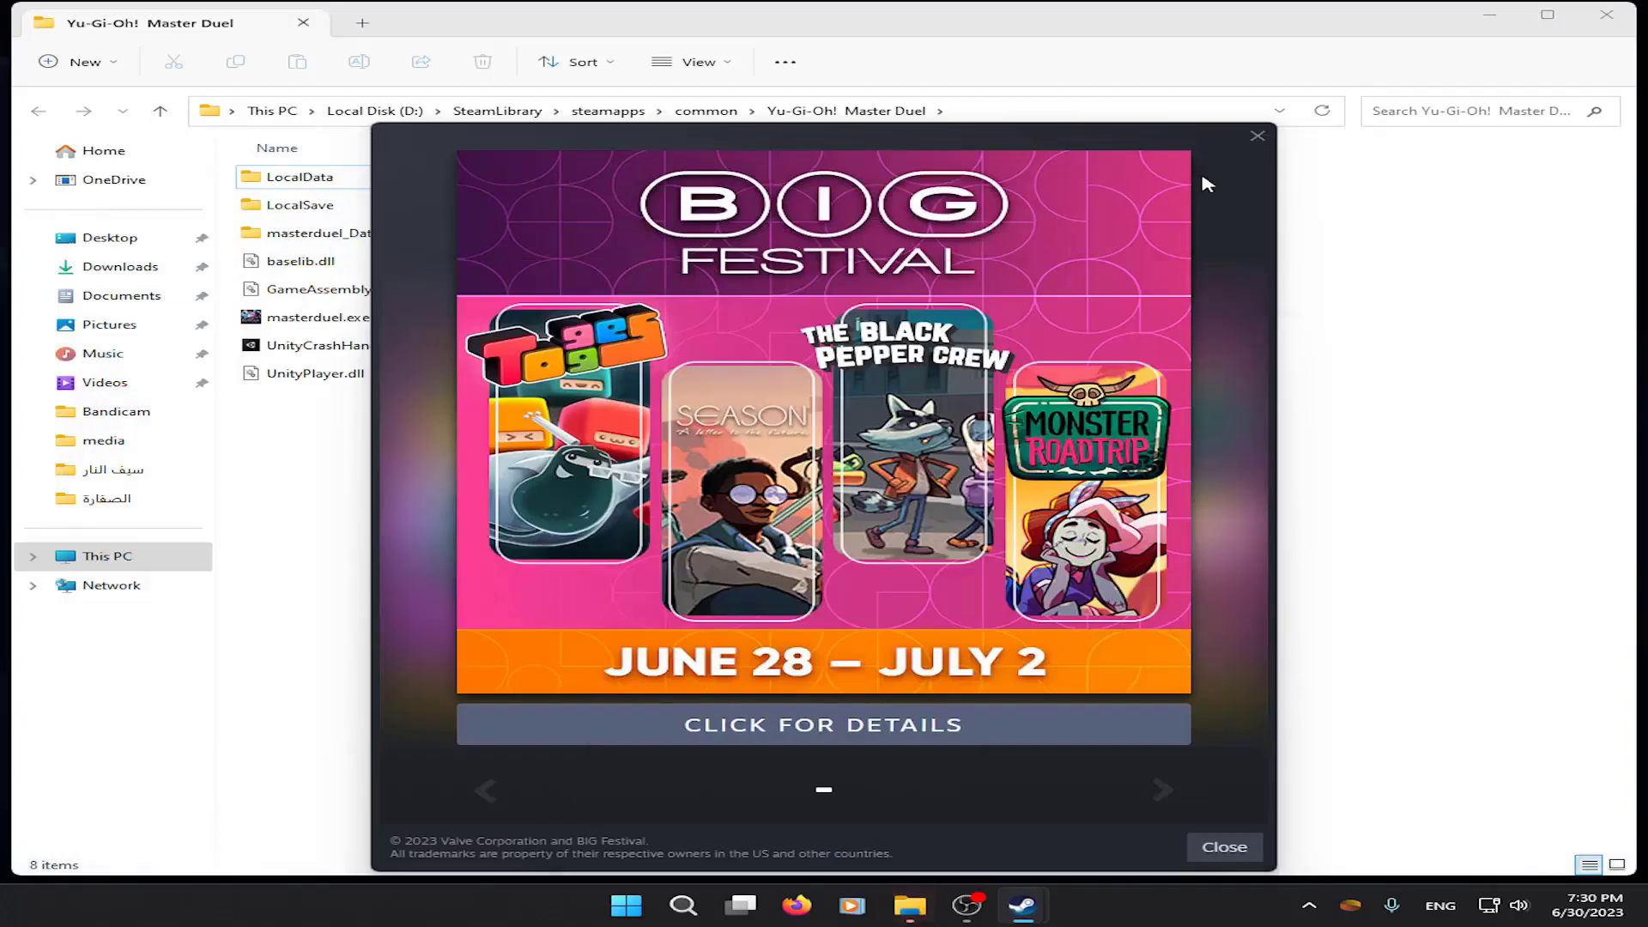
pyautogui.click(1254, 136)
pyautogui.click(295, 320)
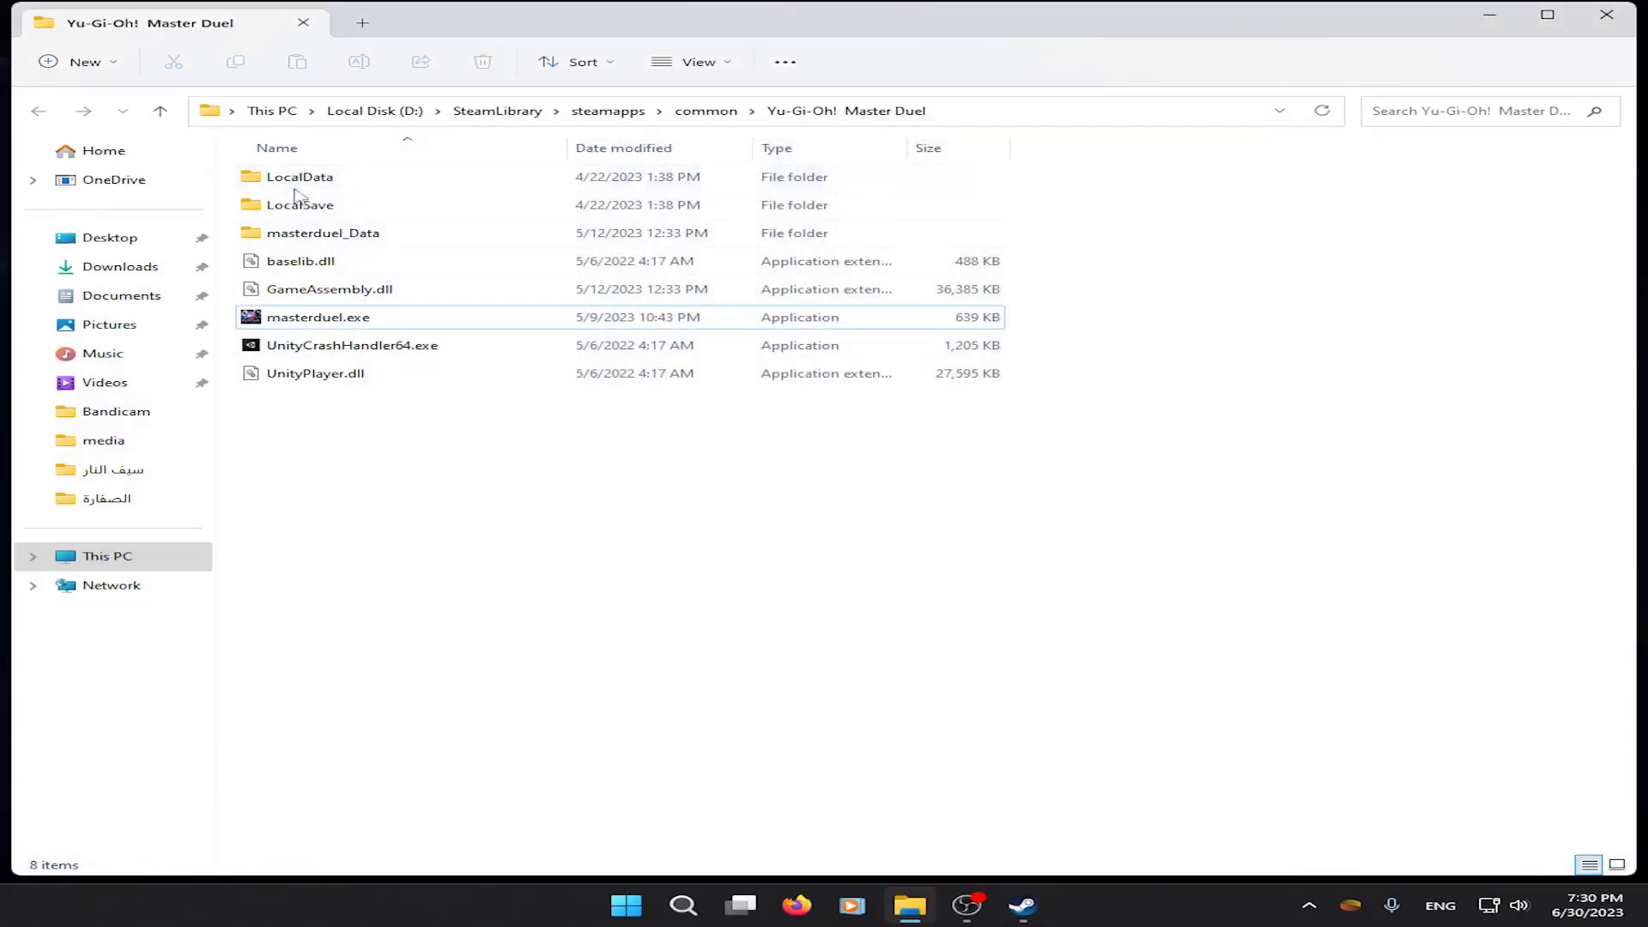
pyautogui.doubleClick(329, 189)
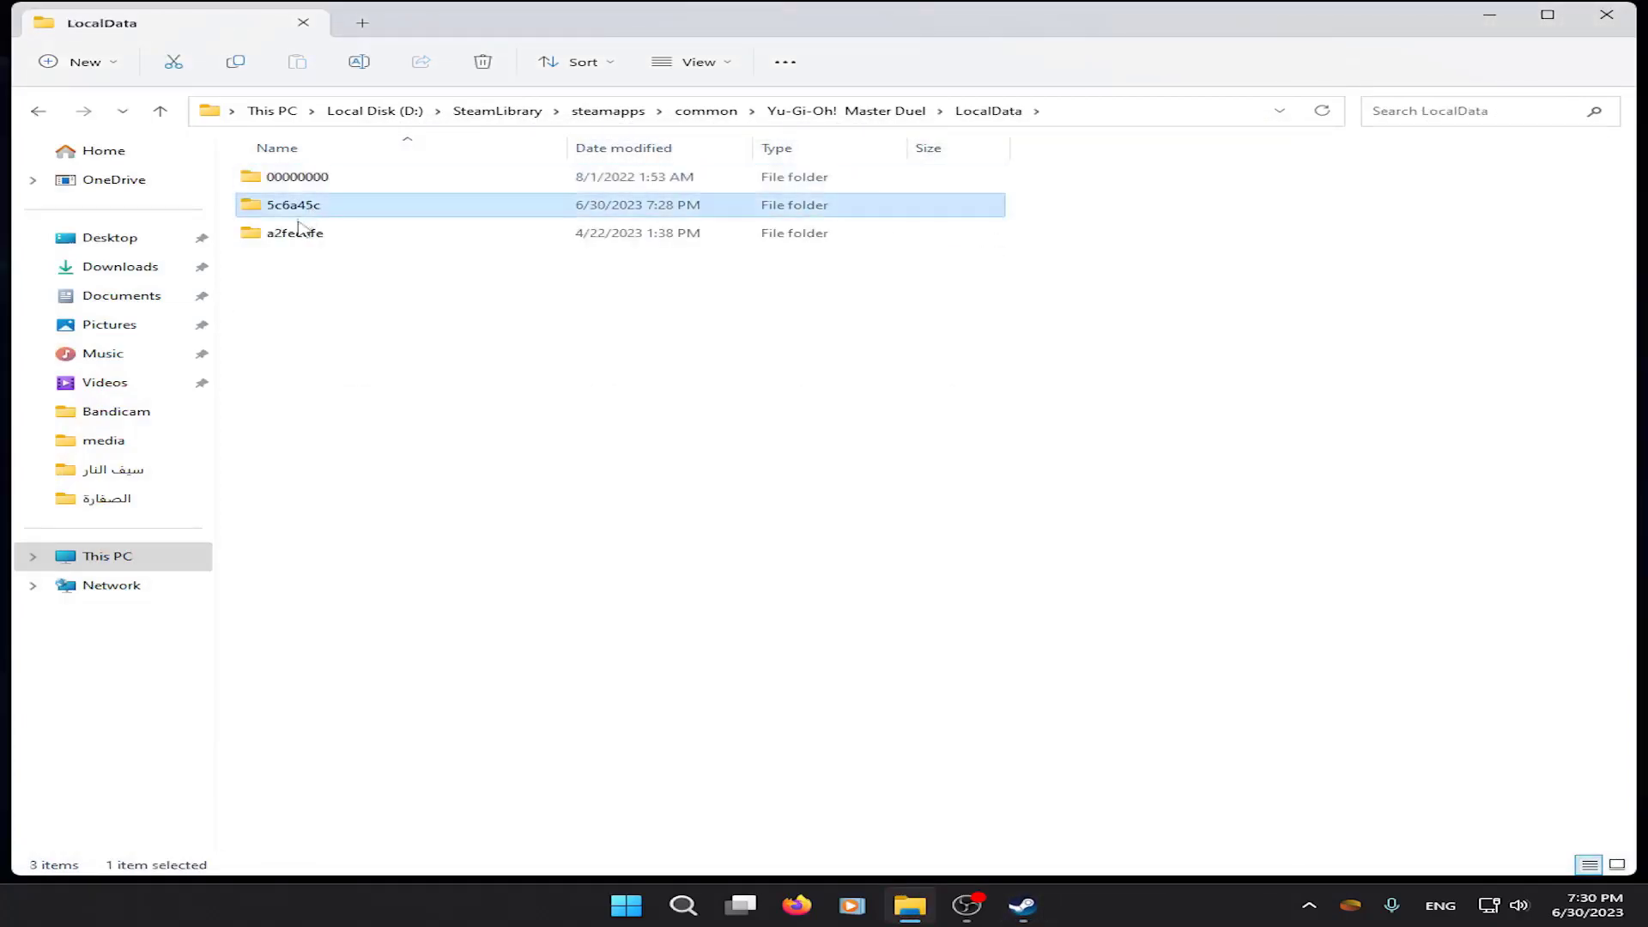
# Compare the account folders 5c6a45c and a2fee0fe in LocalData by their modification dates
pyautogui.moveTo(307, 274); pyautogui.dragTo(309, 224)
pyautogui.click(308, 214)
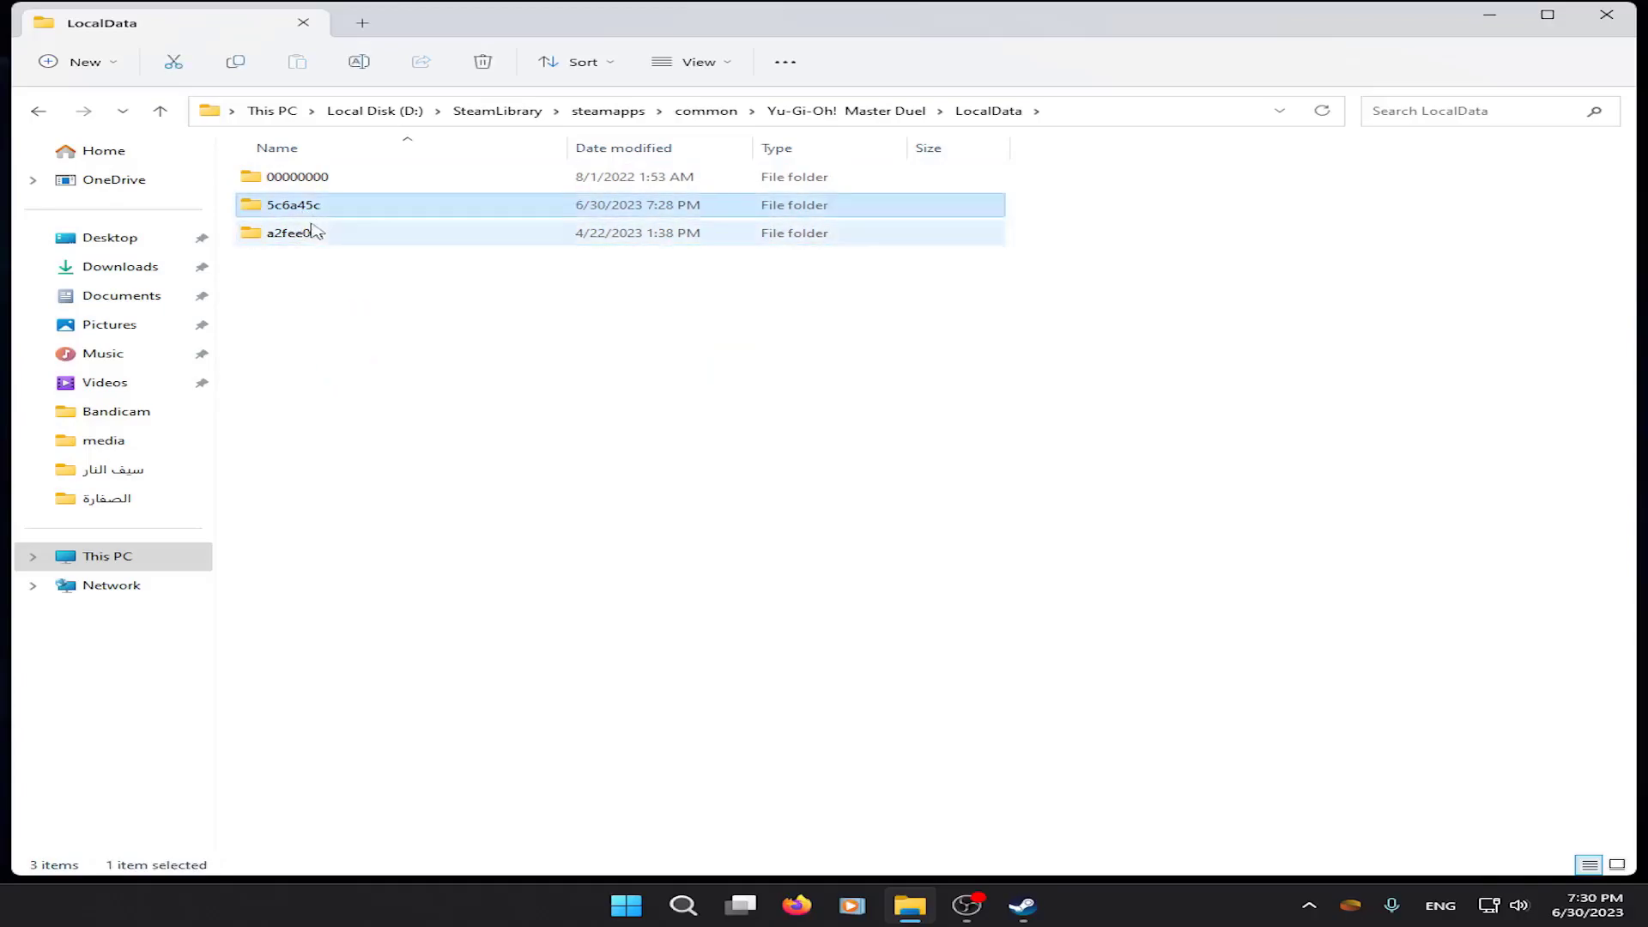
pyautogui.click(304, 239)
pyautogui.click(309, 284)
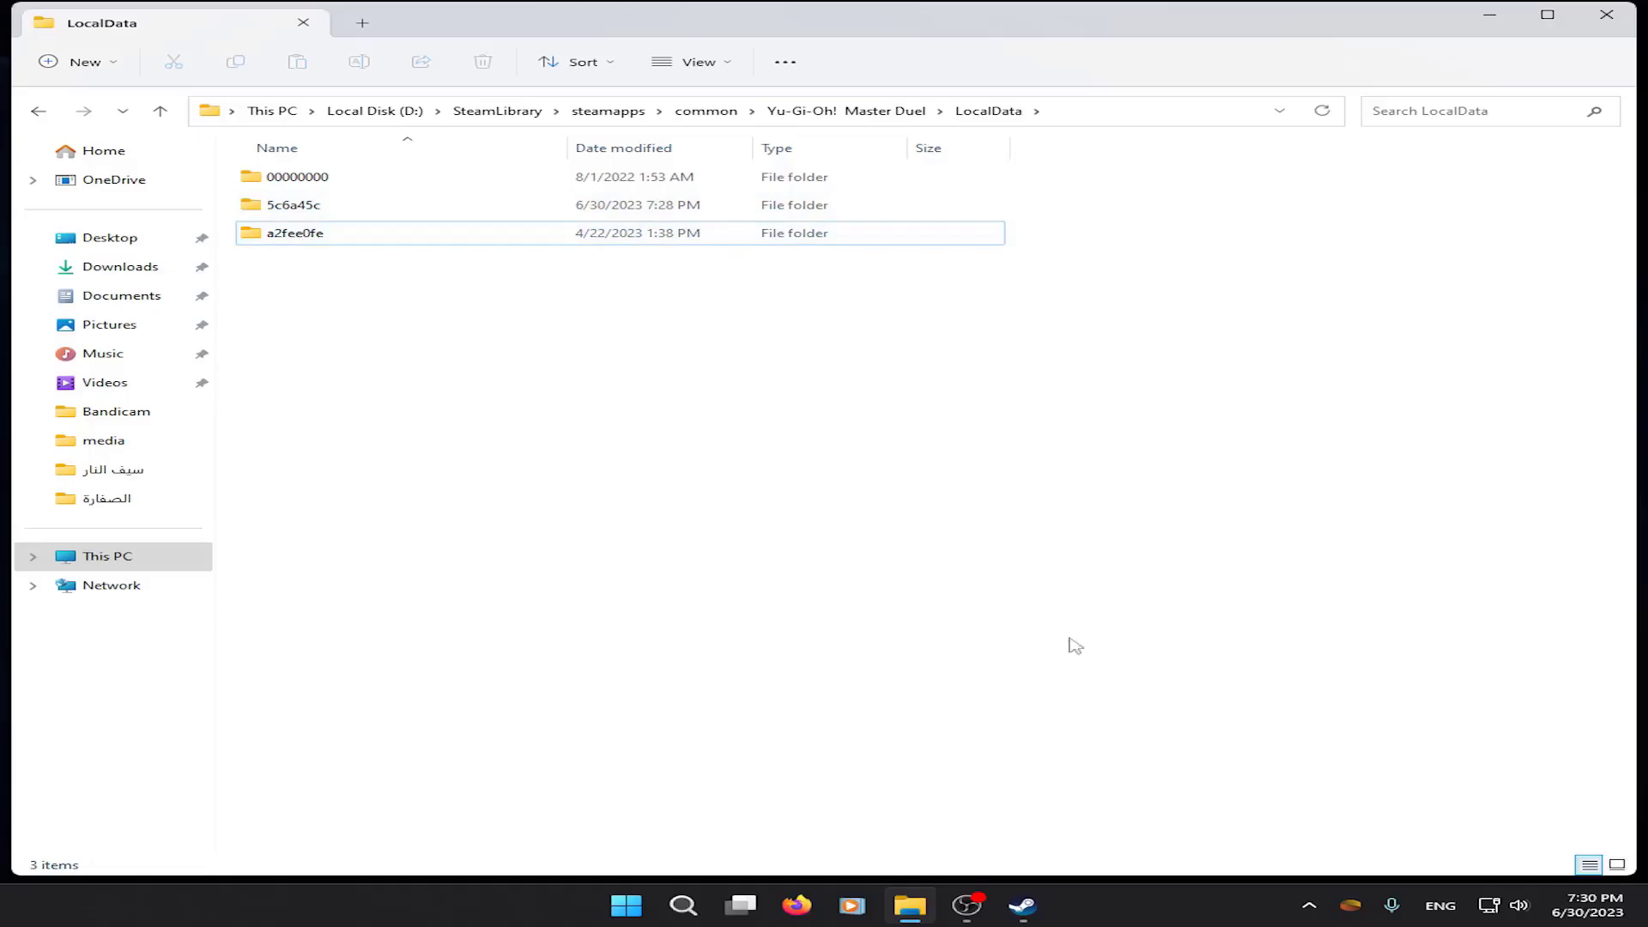
pyautogui.click(1024, 906)
pyautogui.click(1024, 906)
pyautogui.click(305, 244)
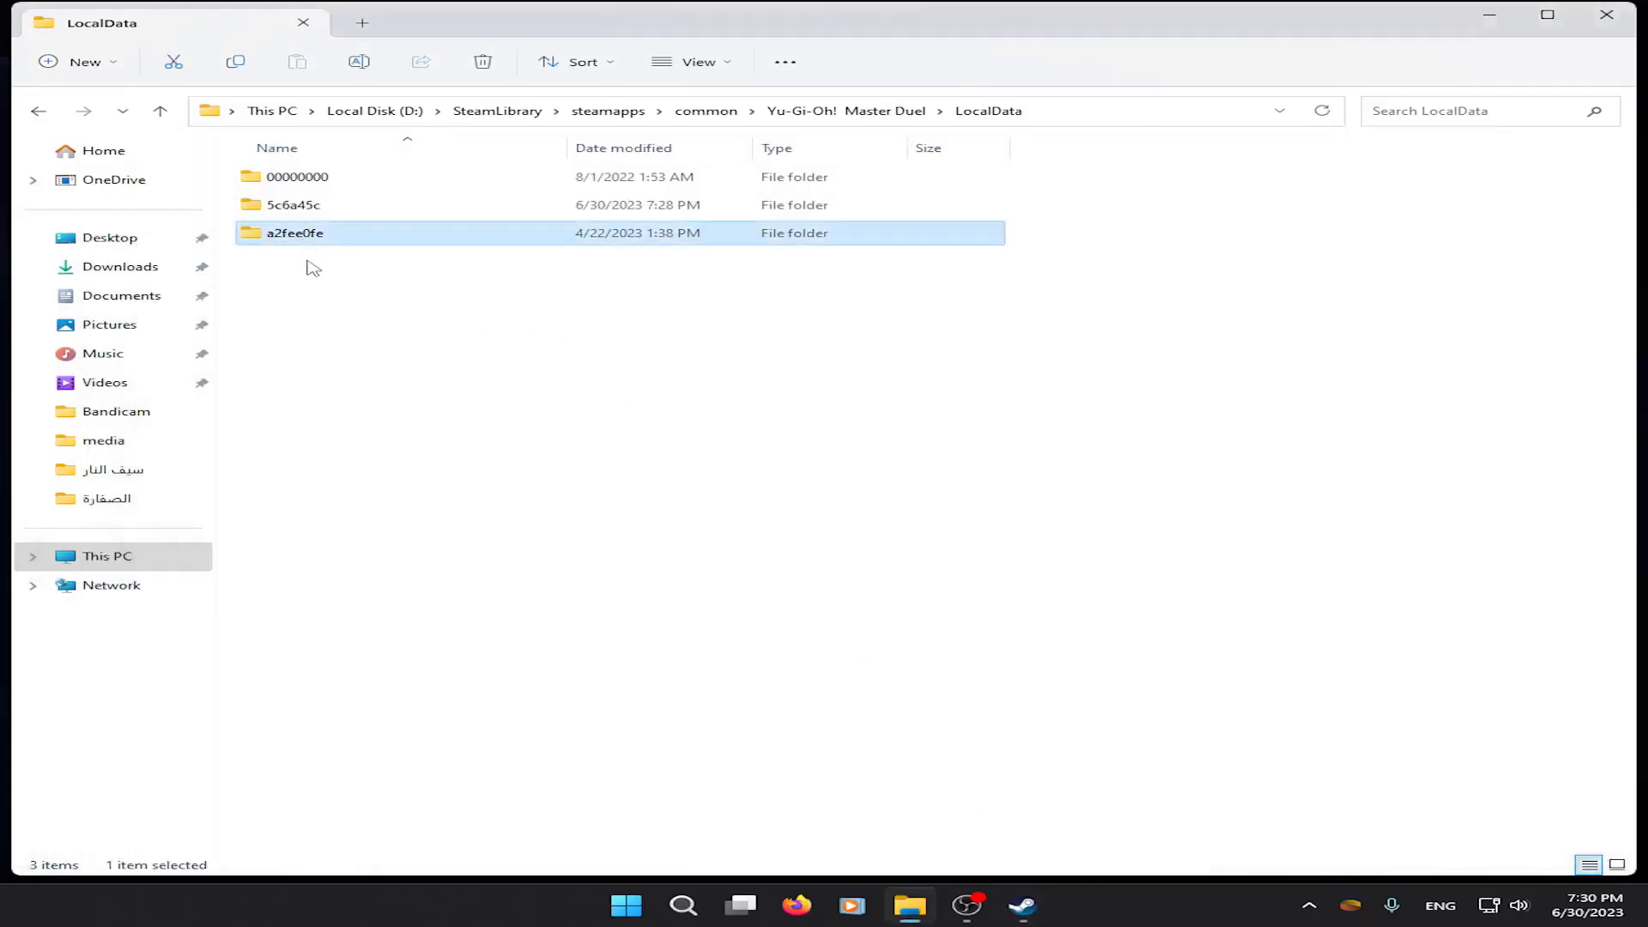
pyautogui.moveTo(306, 245)
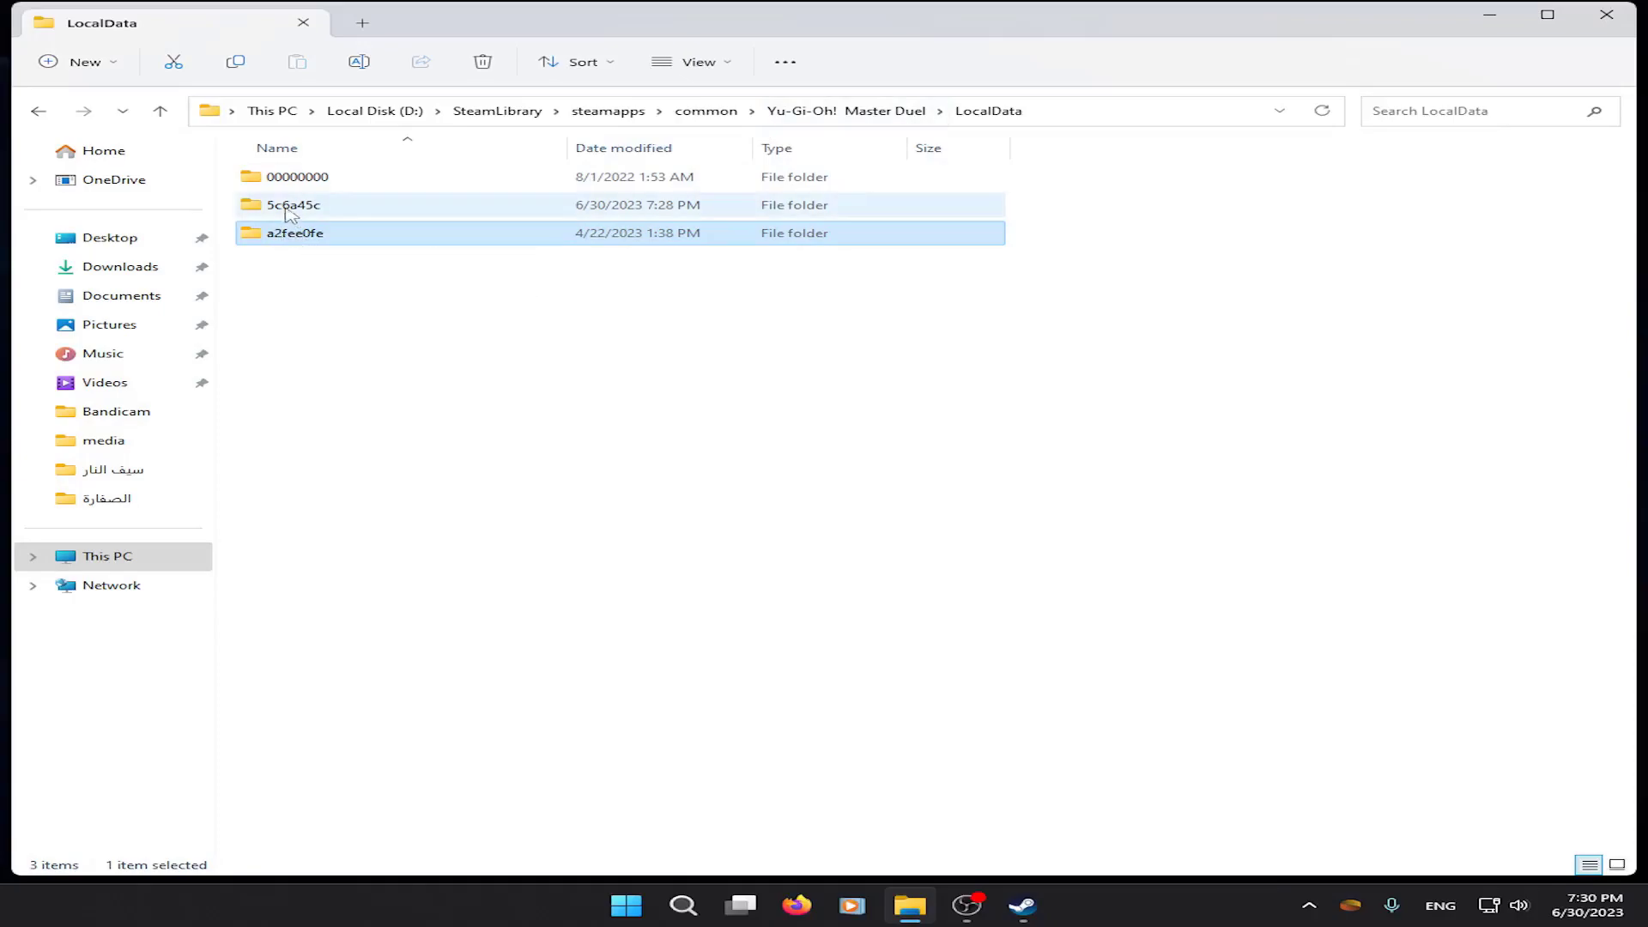
pyautogui.click(355, 312)
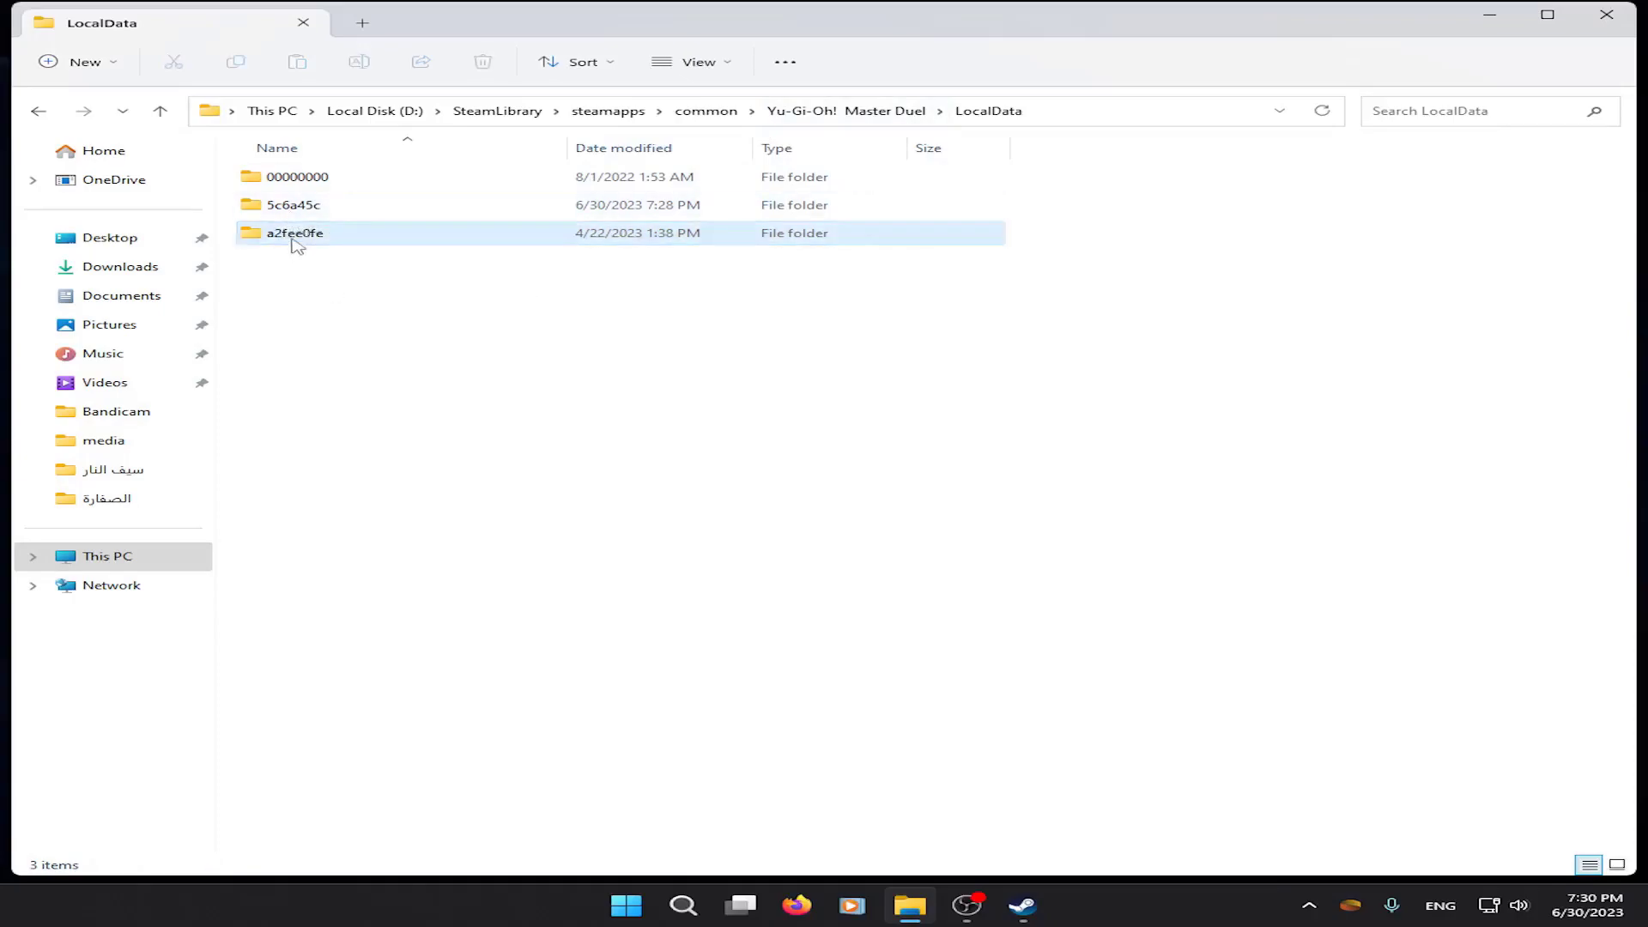
pyautogui.moveTo(295, 237)
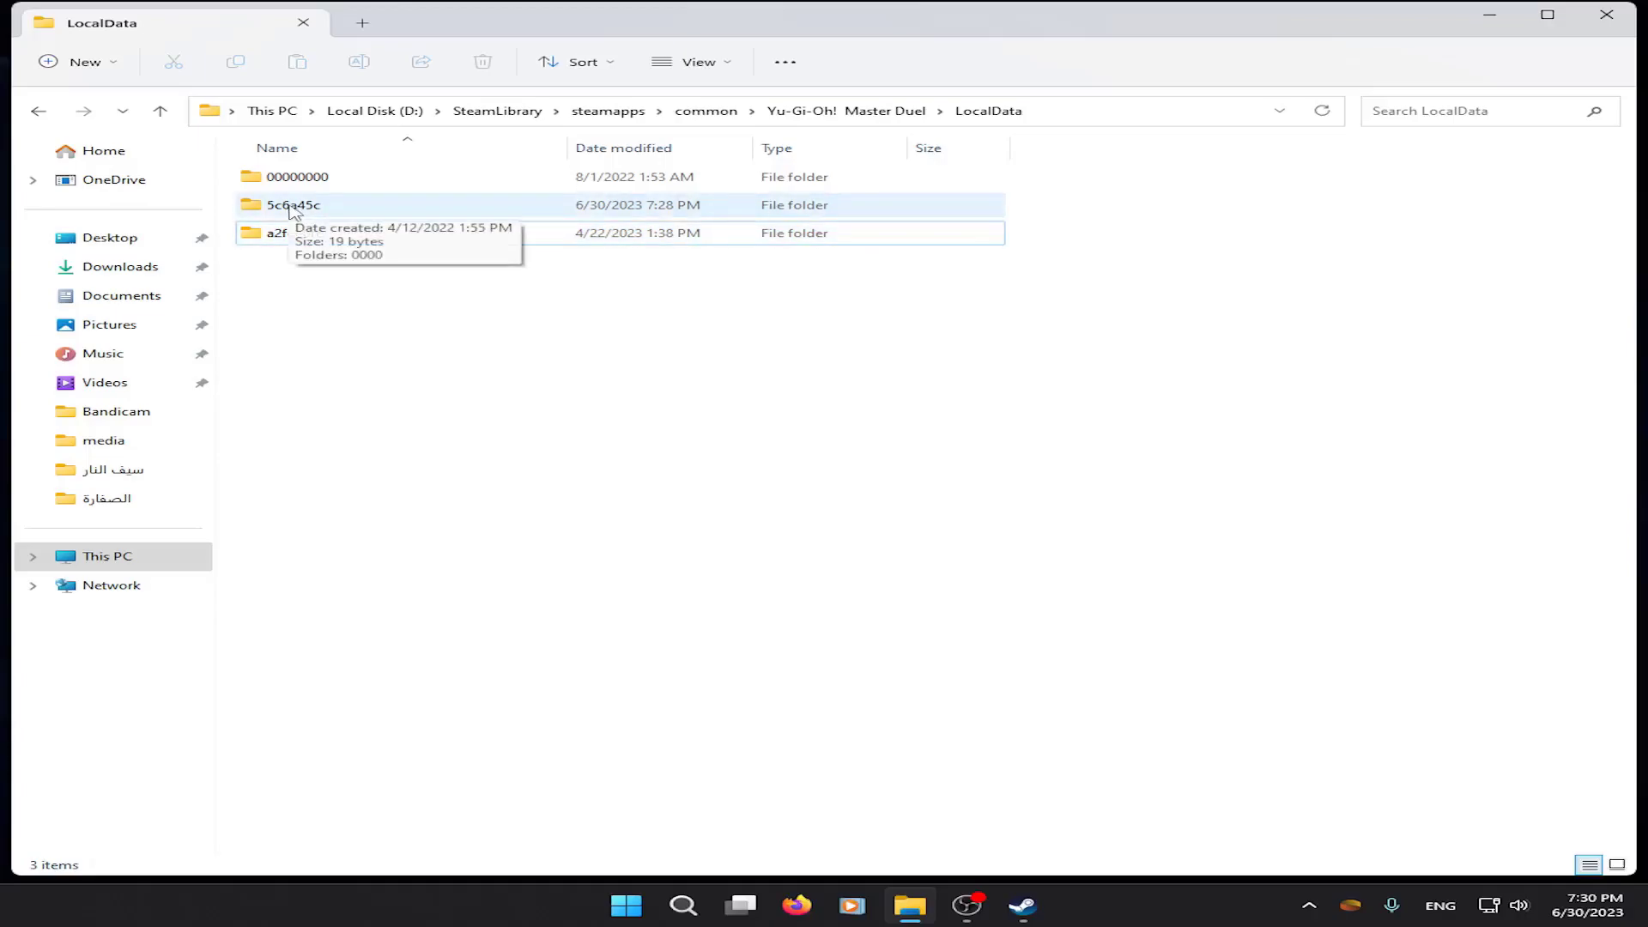
# Check the size of the 5c6a45c folder in its properties, then close them
pyautogui.rightClick(293, 212)
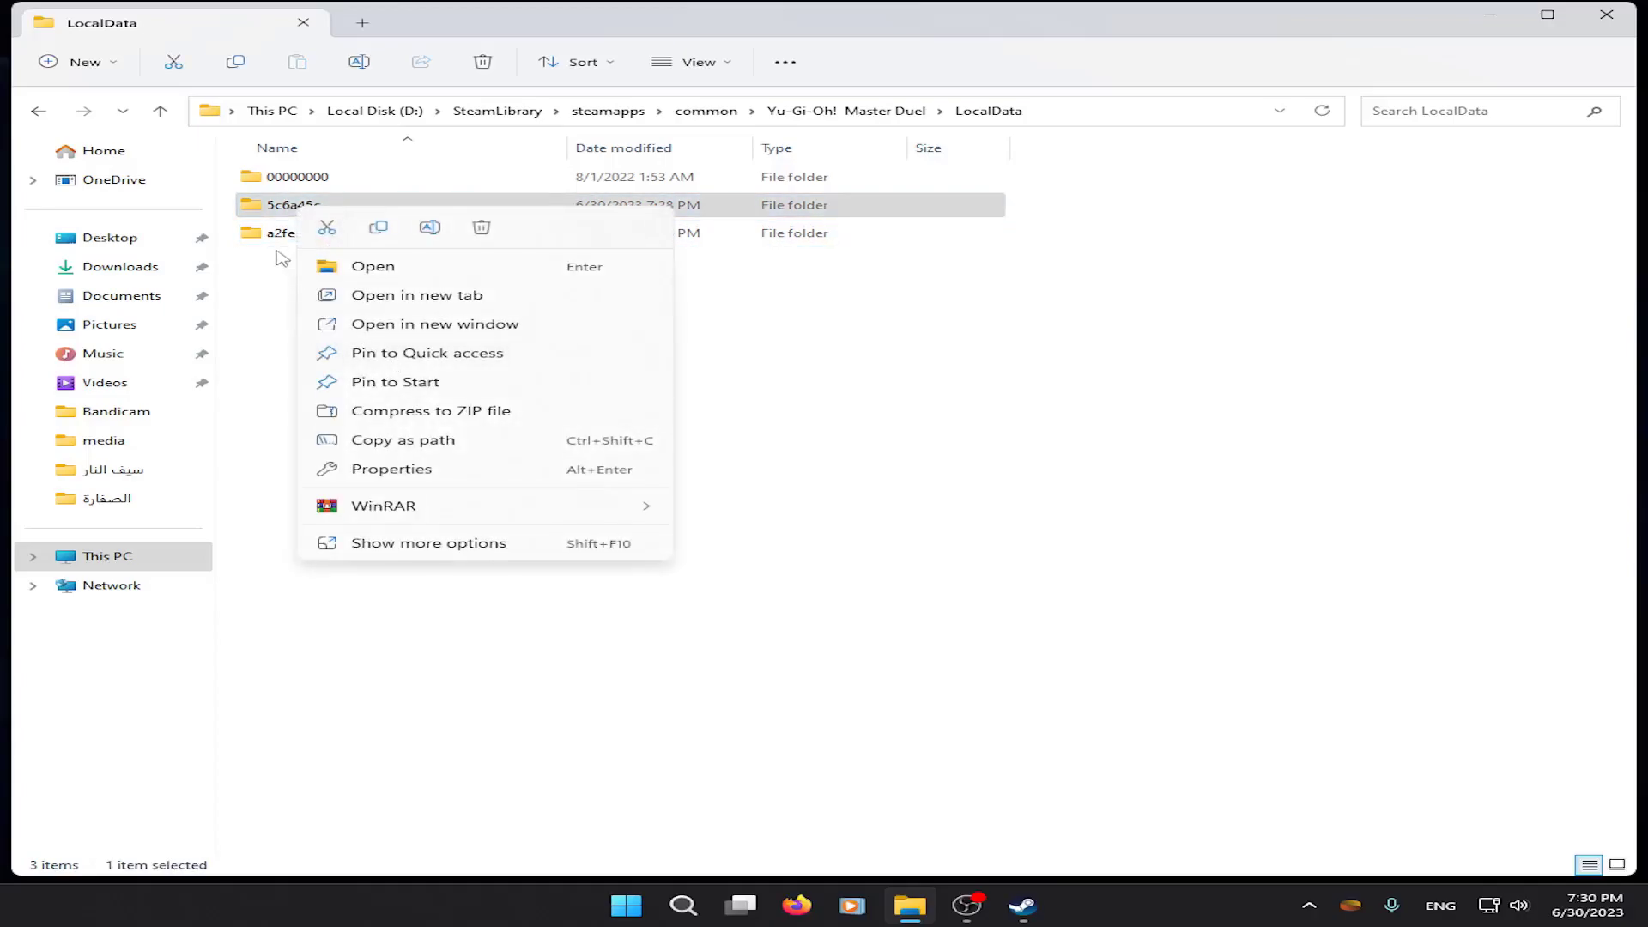
pyautogui.click(386, 543)
pyautogui.click(468, 515)
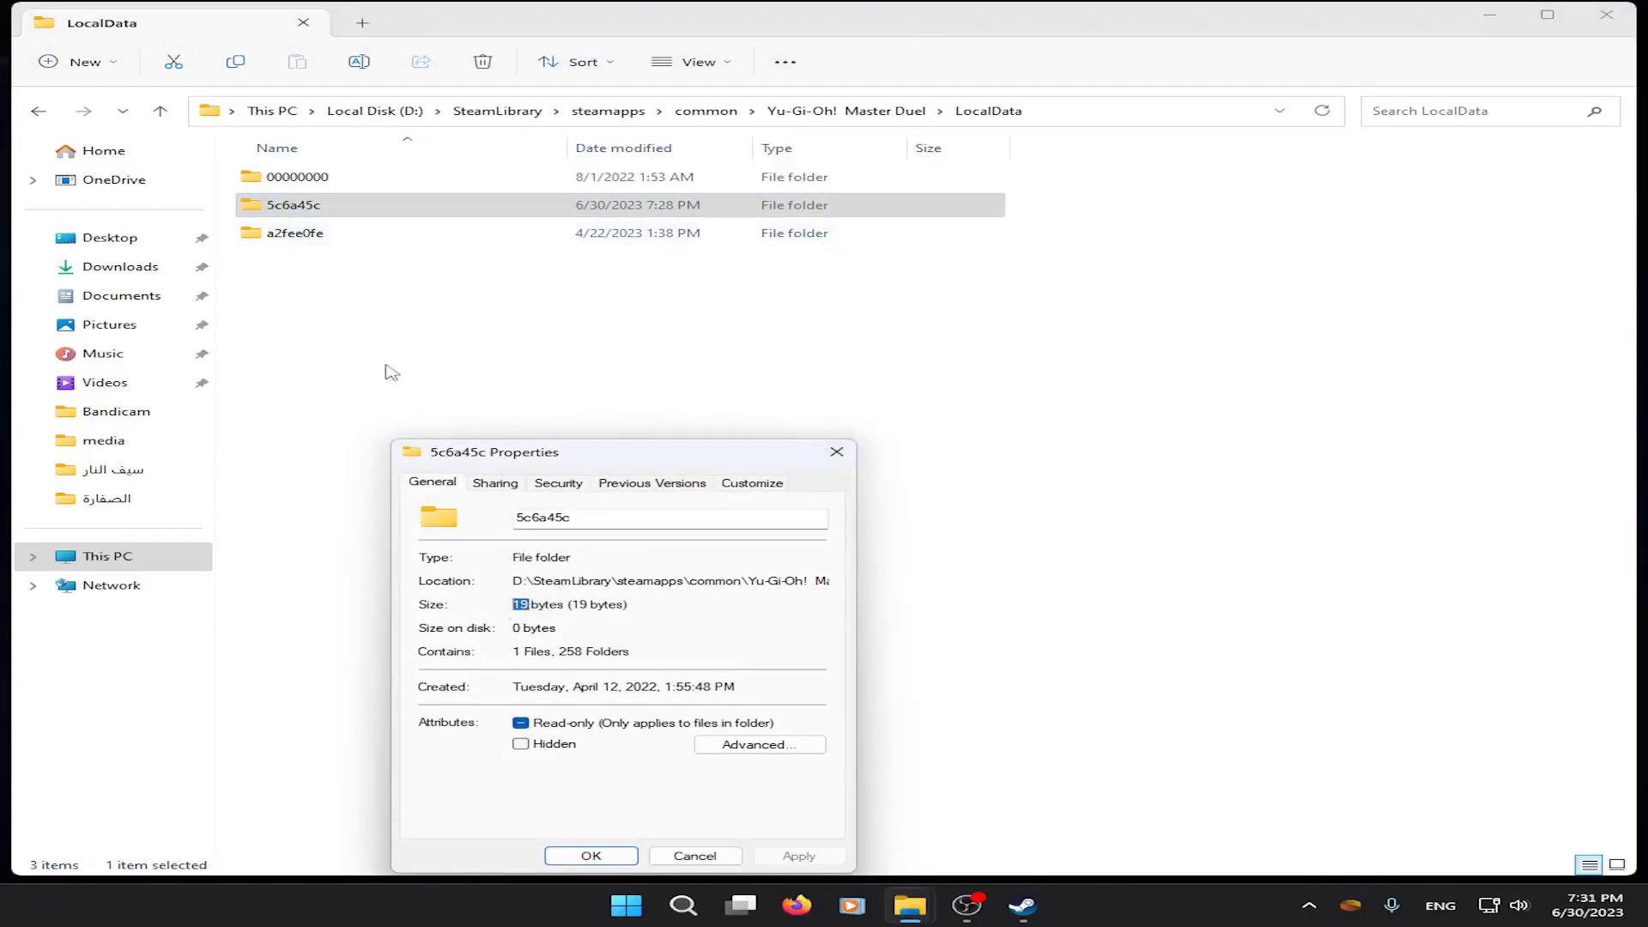
pyautogui.click(831, 465)
# Check the properties of the a2fee0fe folder and close them
pyautogui.click(294, 232)
pyautogui.rightClick(296, 234)
pyautogui.click(440, 577)
pyautogui.click(515, 560)
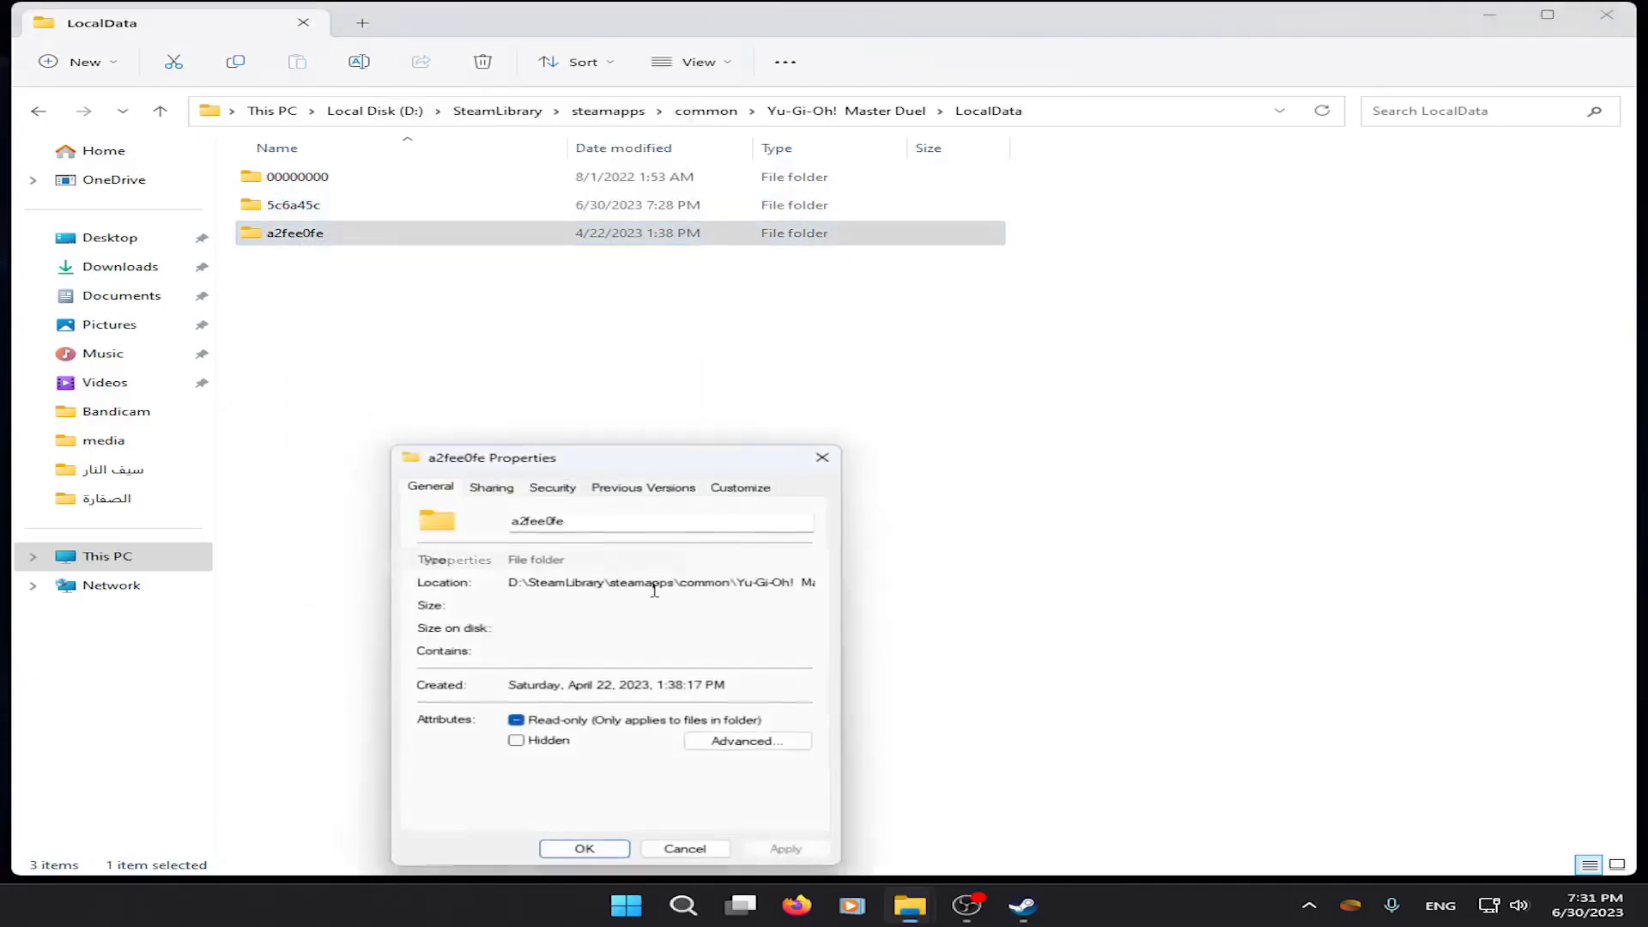
pyautogui.click(690, 856)
# Open the a2fee0fe folder and cut its 0000 folder
pyautogui.doubleClick(294, 233)
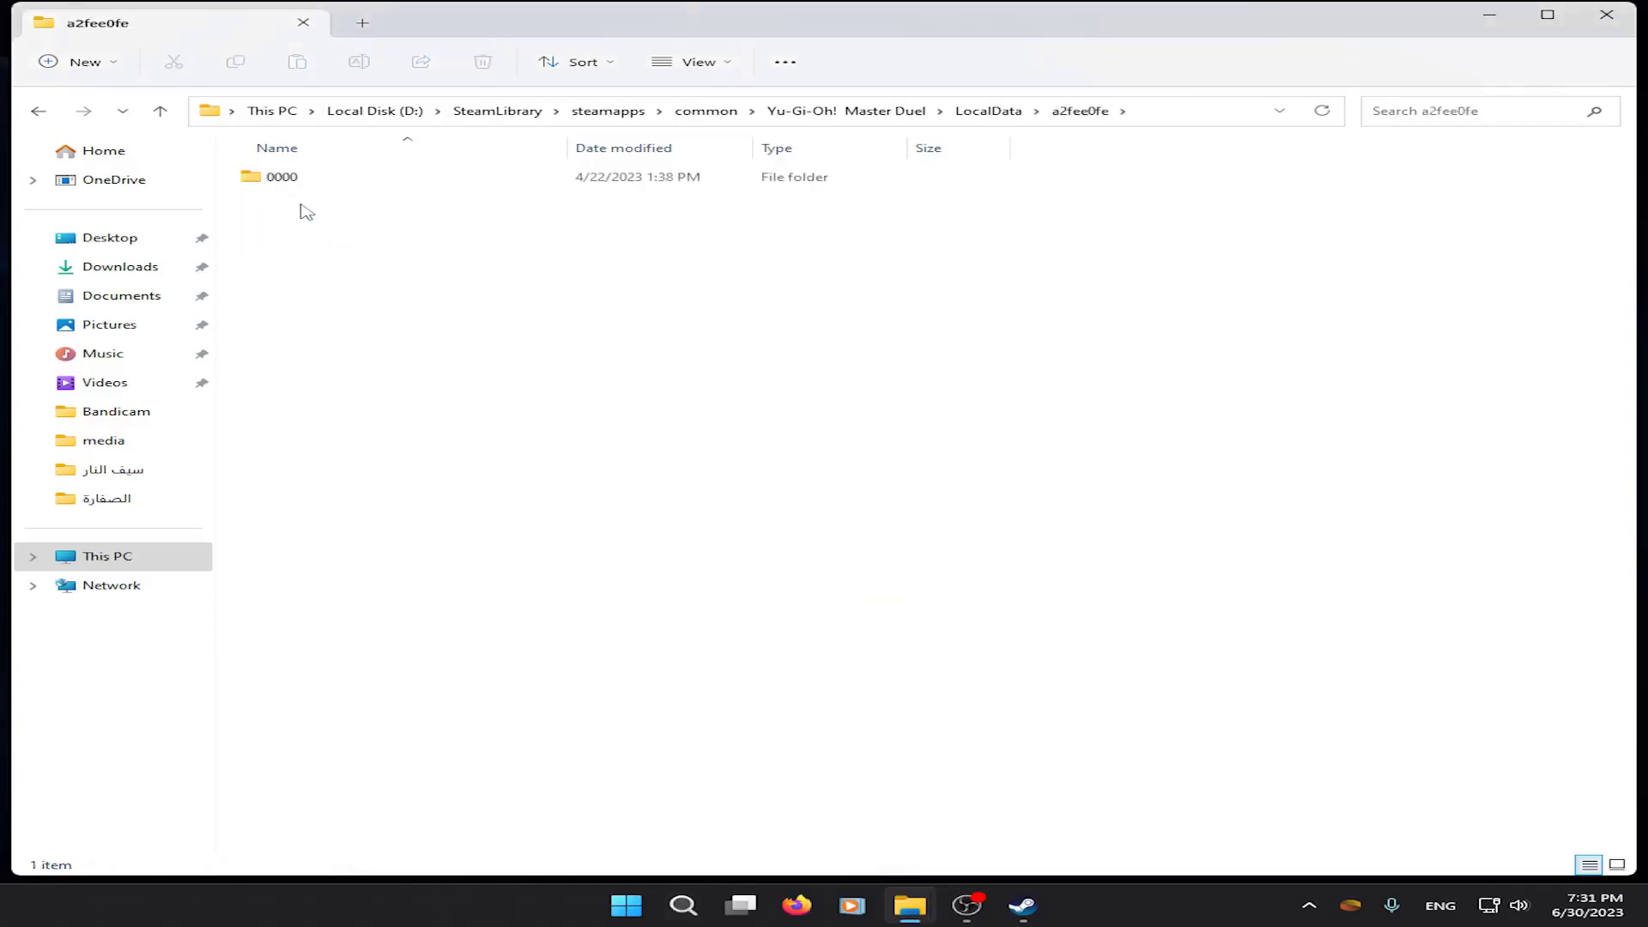
pyautogui.click(287, 179)
pyautogui.rightClick(290, 182)
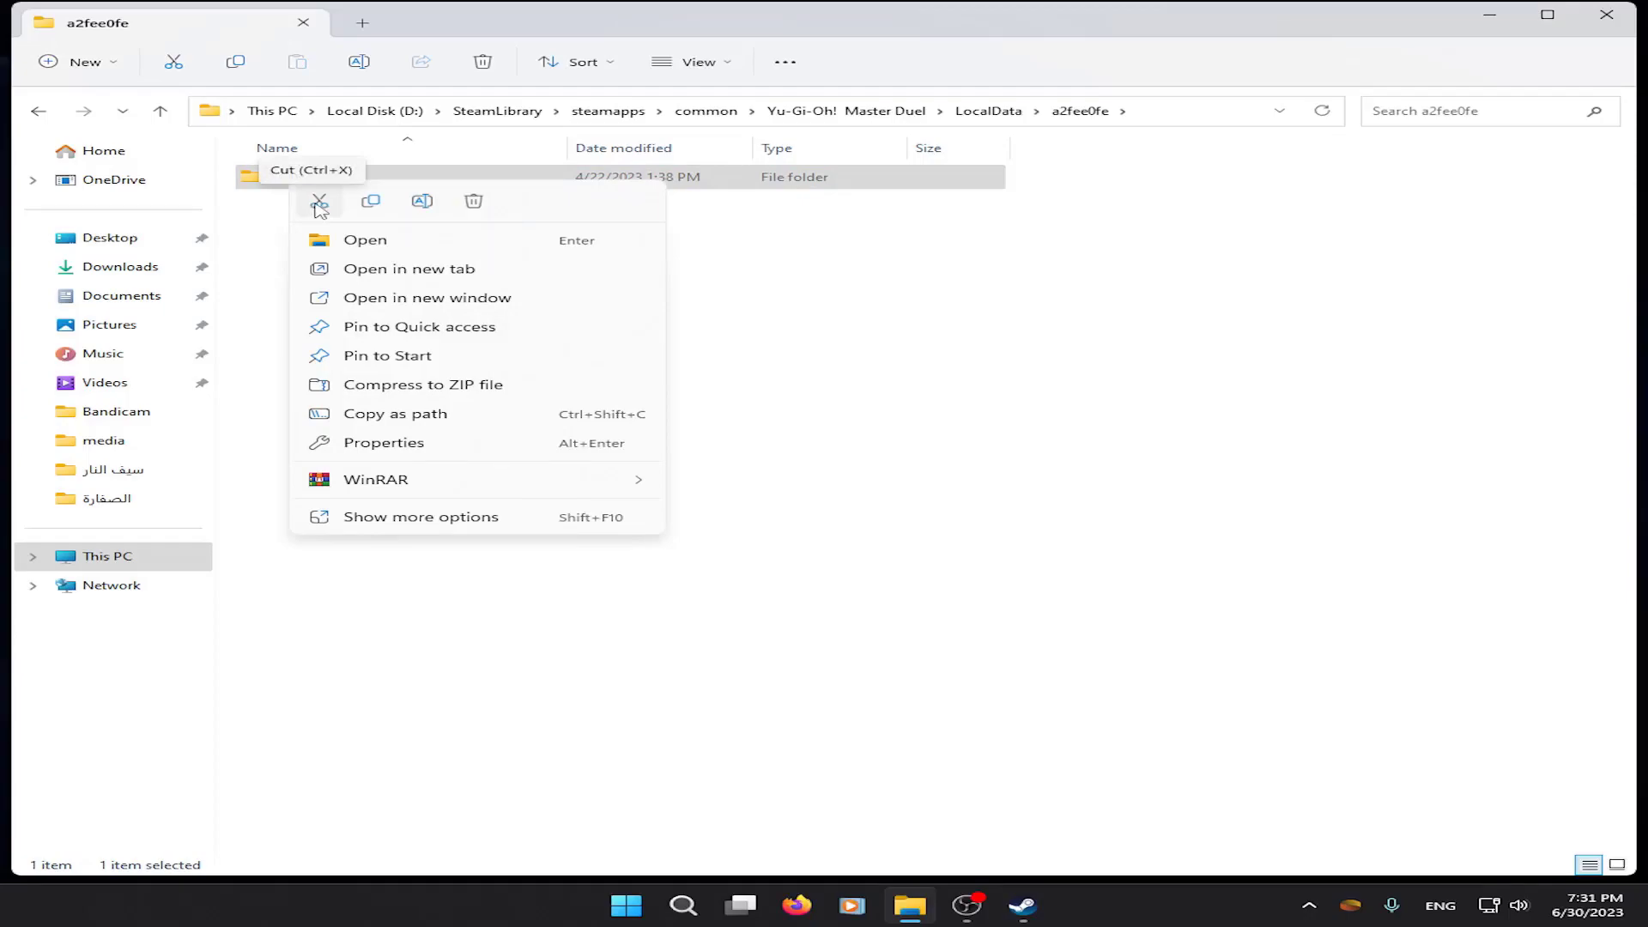
pyautogui.click(377, 516)
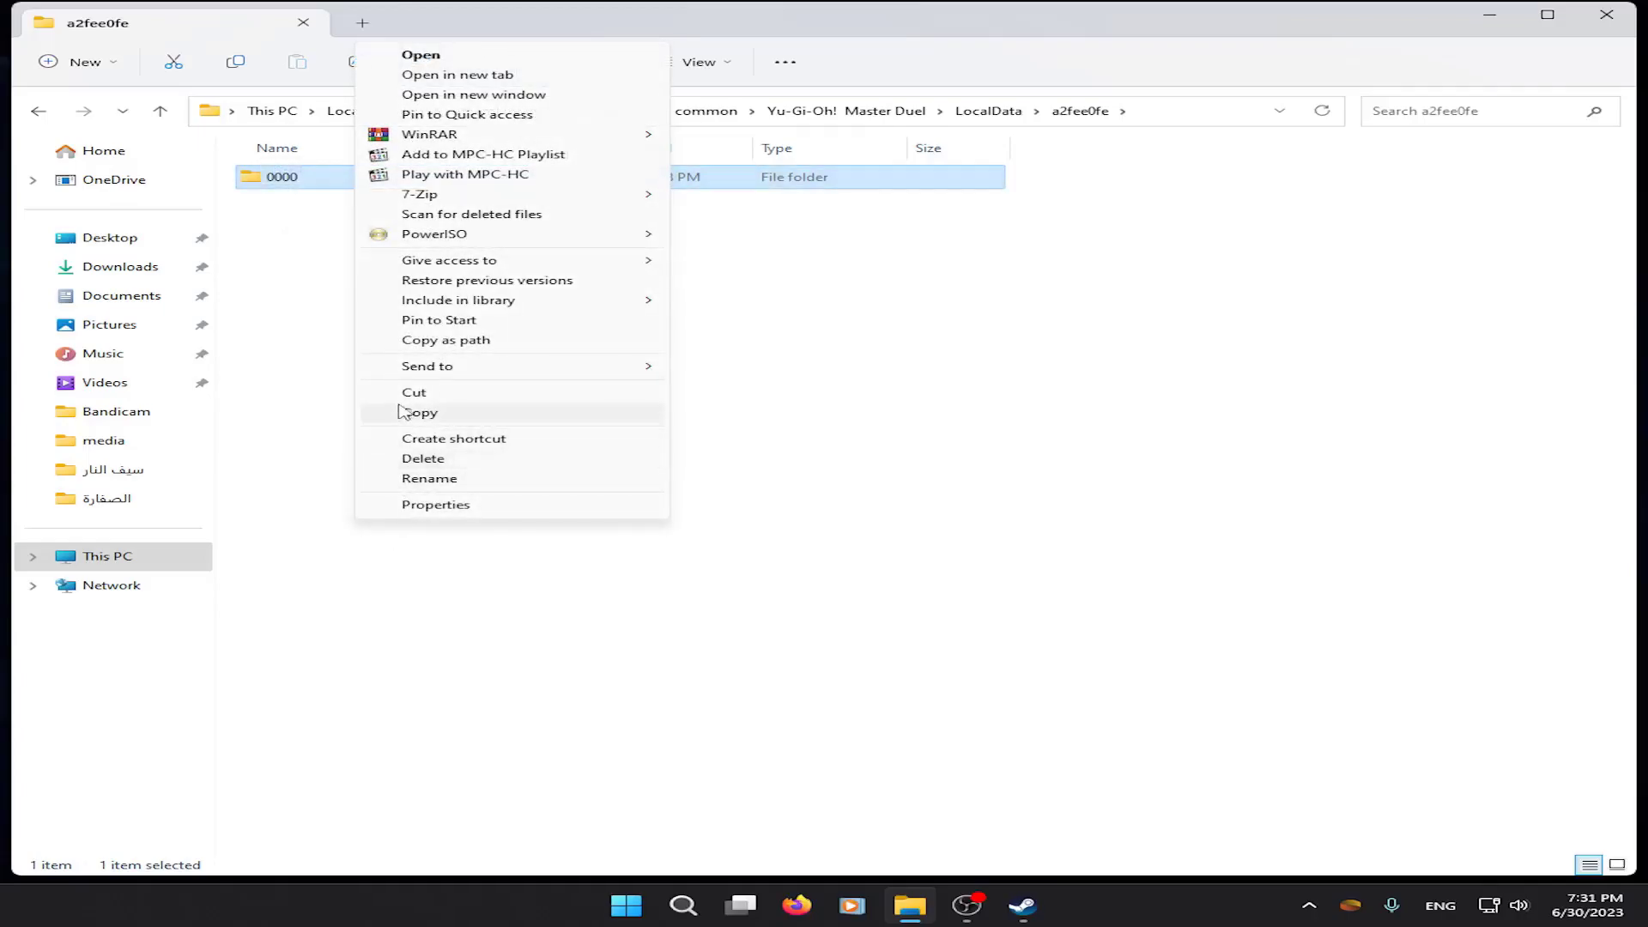
pyautogui.click(412, 393)
# Paste the cut 0000 folder into LocalData's 5c6a45c folder, replacing the conflicting file 868ffd0e in the destination
pyautogui.click(38, 111)
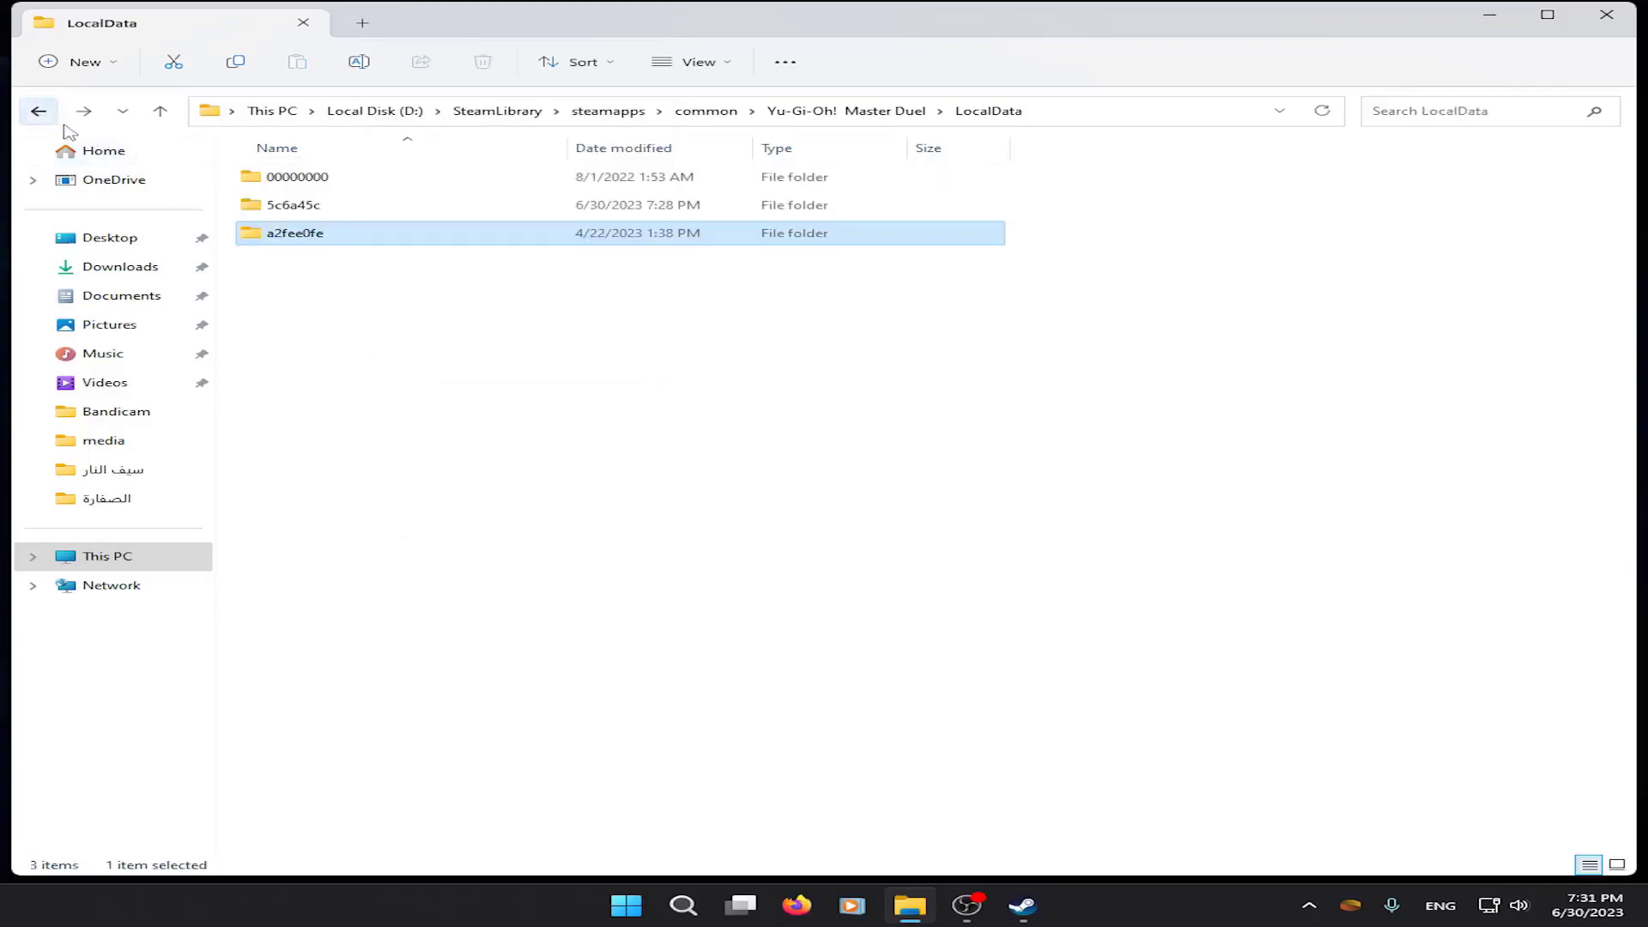
pyautogui.doubleClick(292, 205)
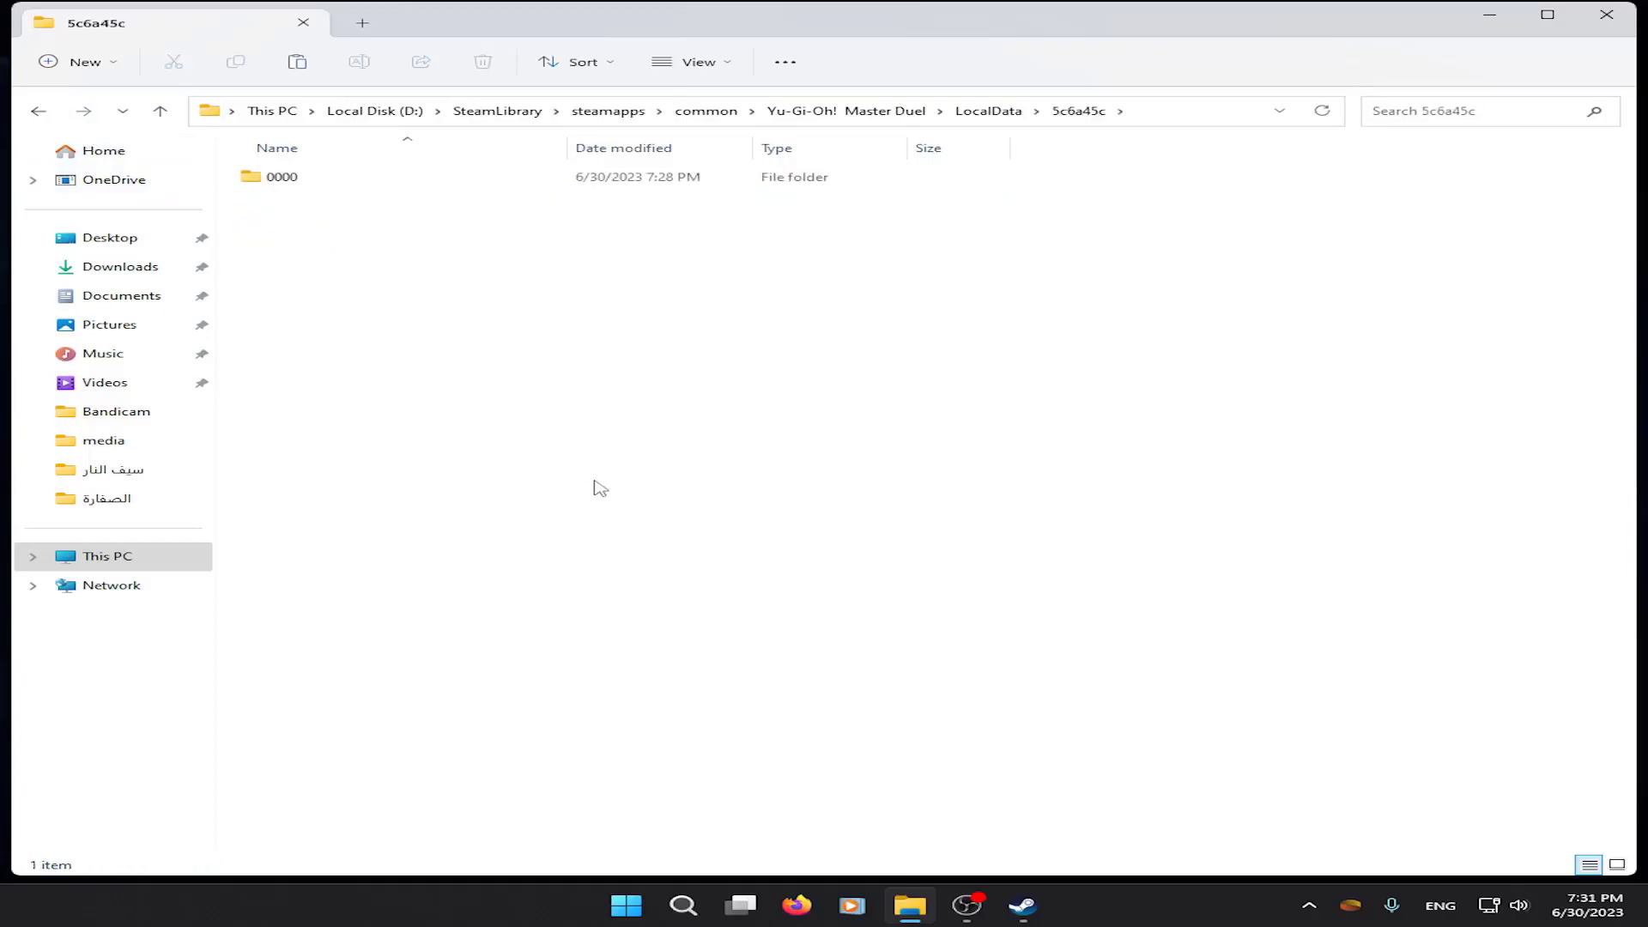
pyautogui.rightClick(371, 283)
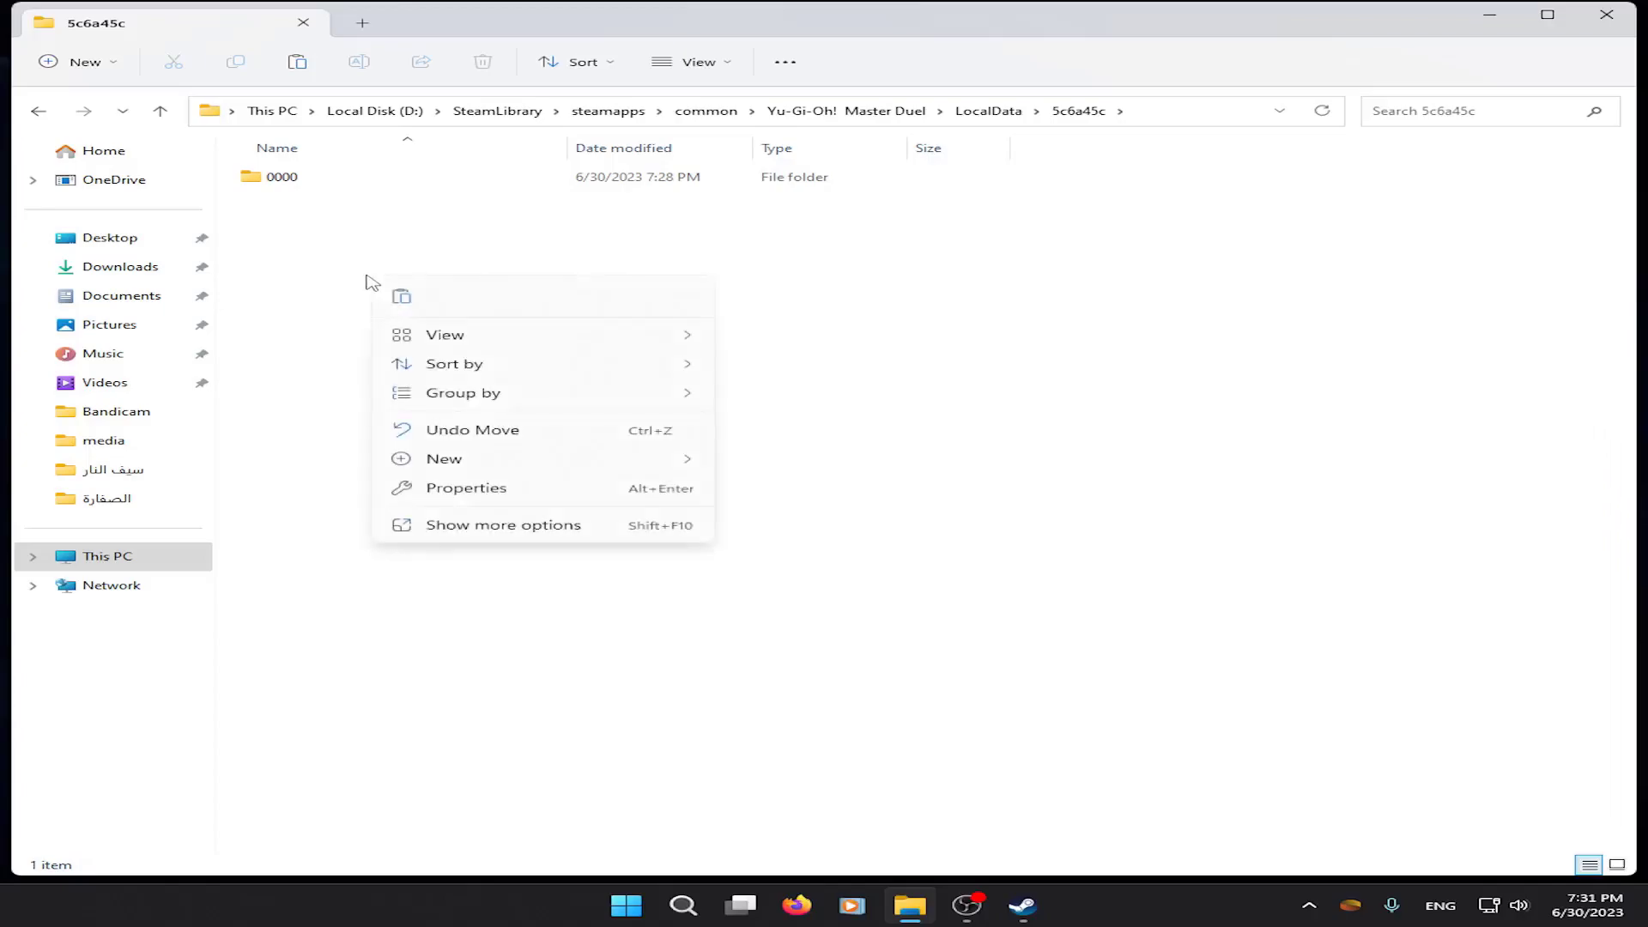
pyautogui.click(453, 526)
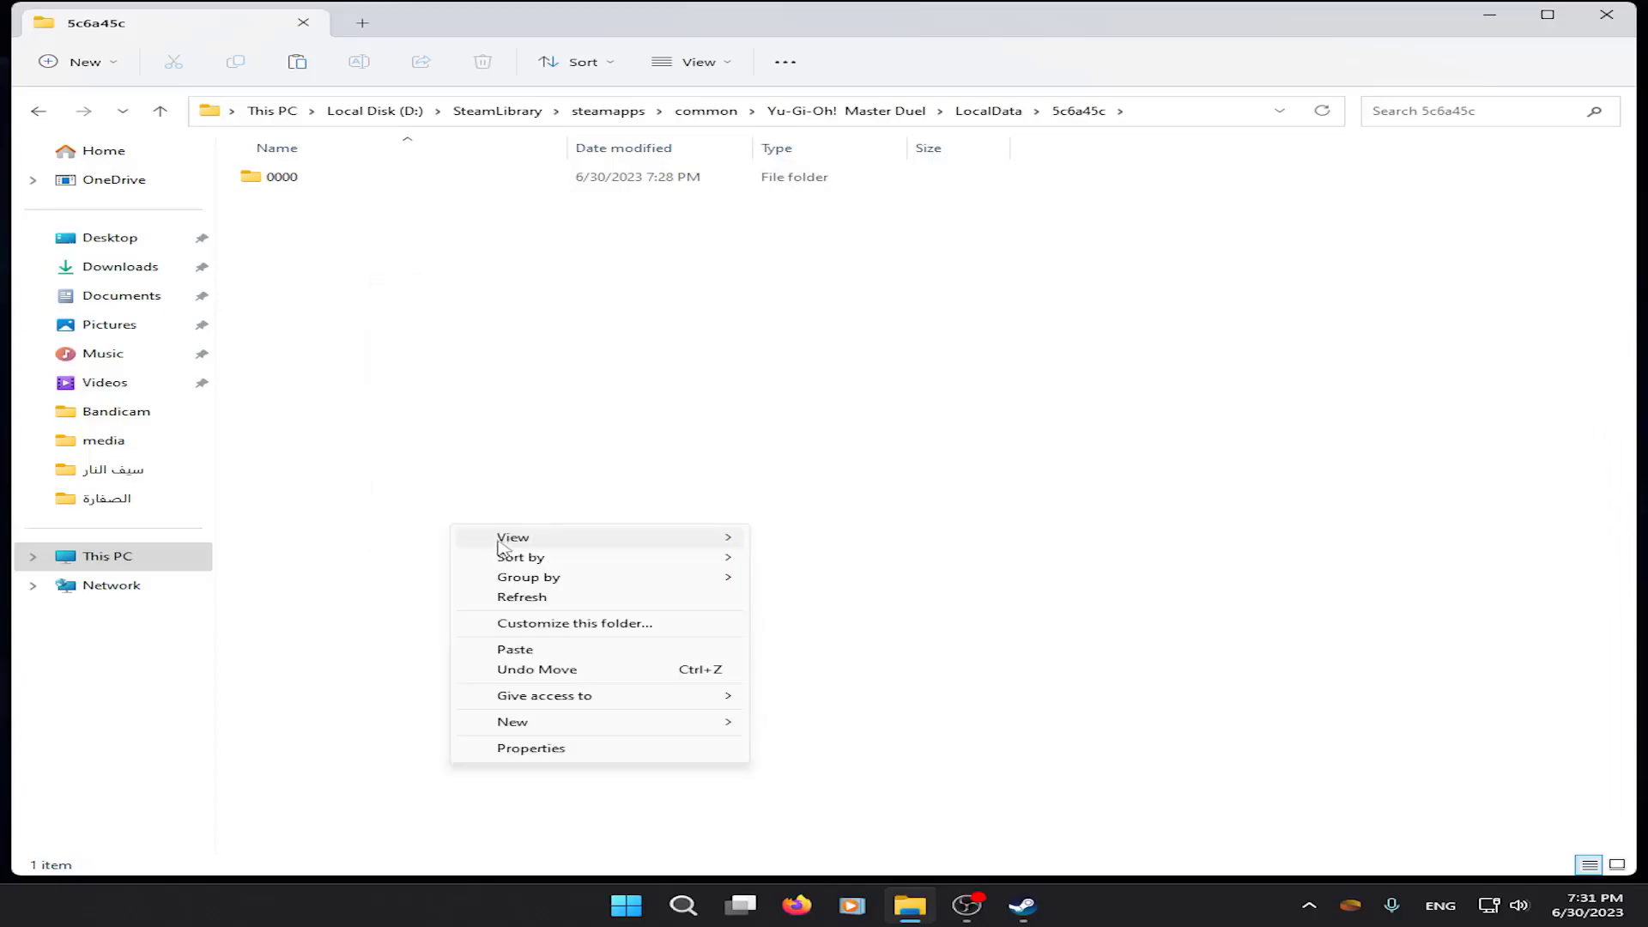
pyautogui.click(520, 650)
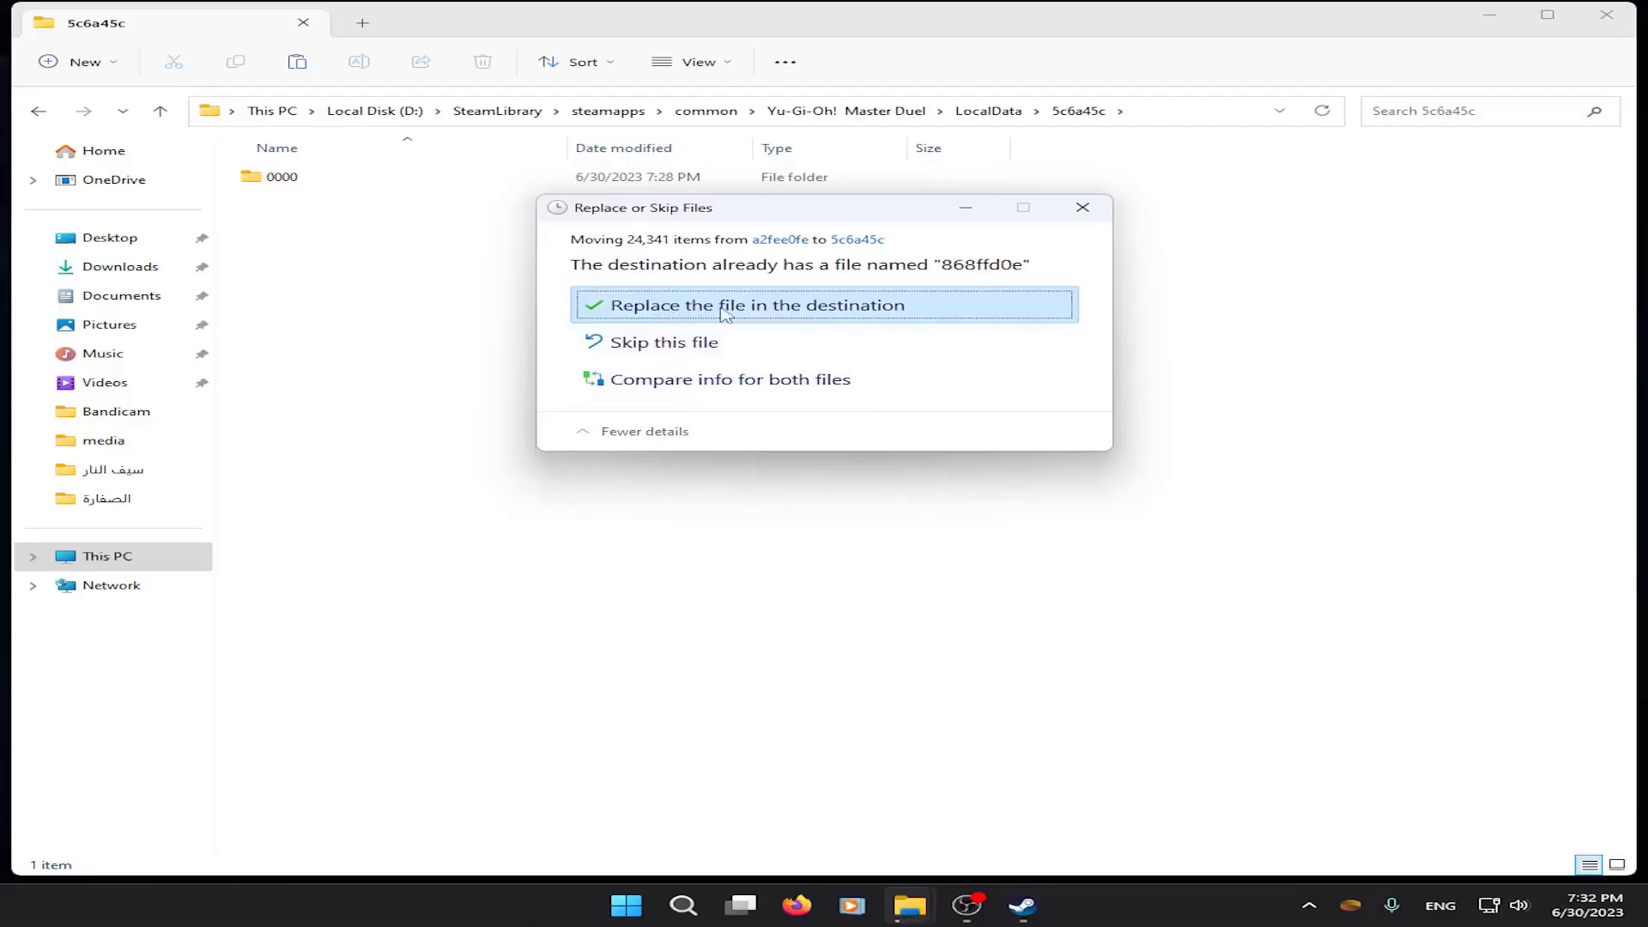
pyautogui.click(730, 311)
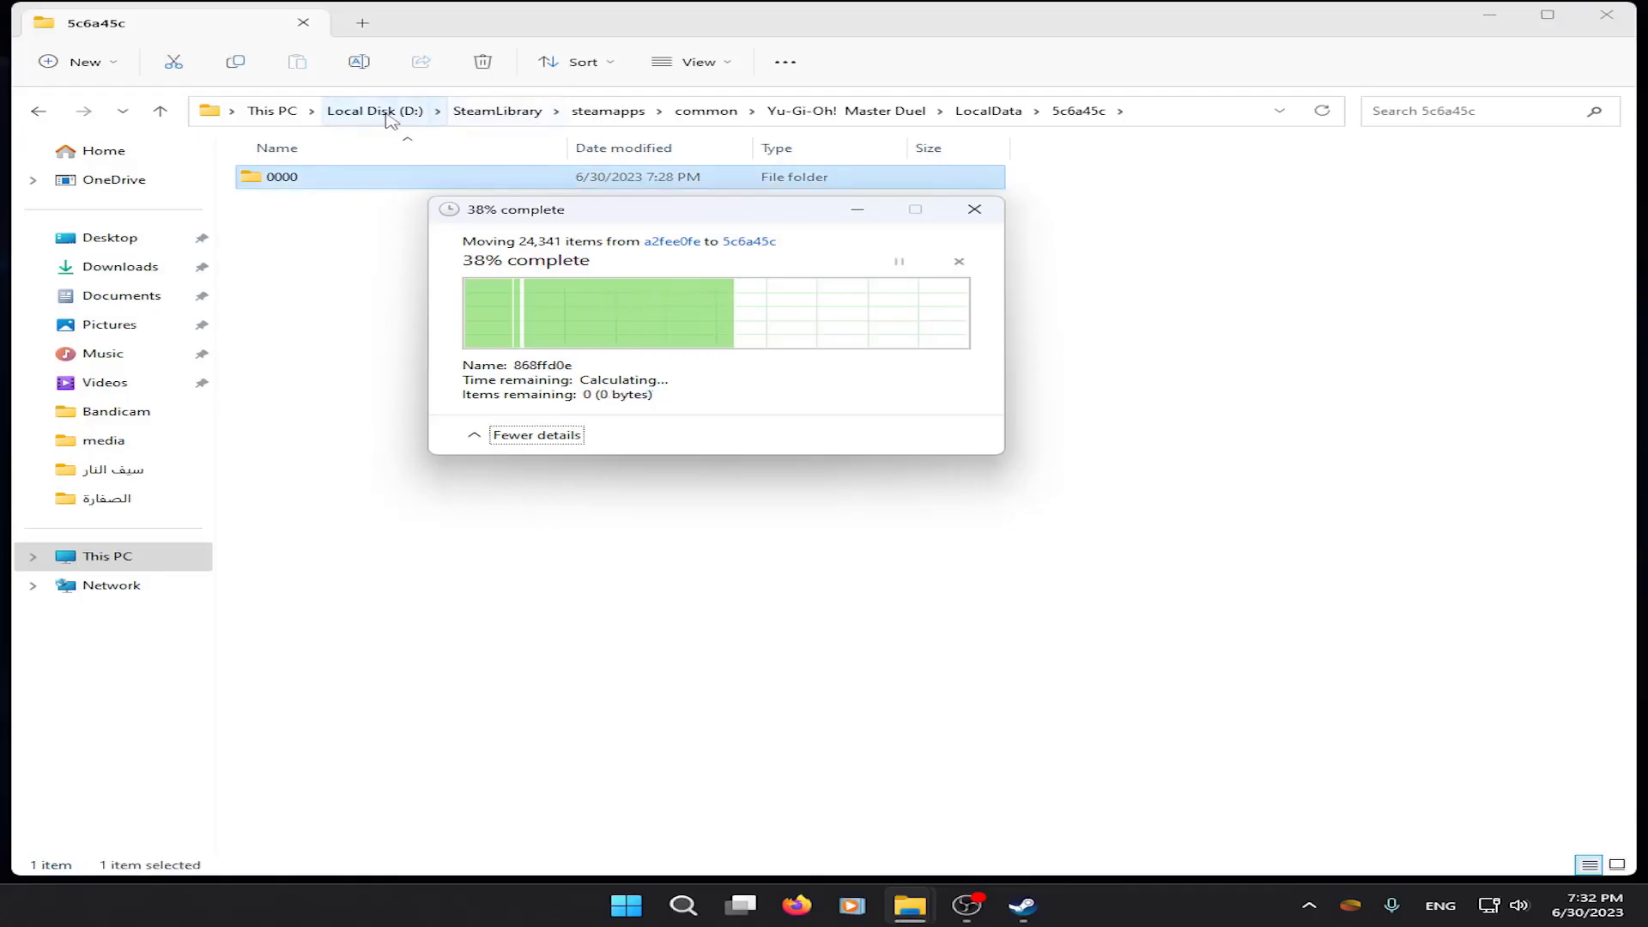
# Switch to Steam, launch Yu-Gi-Oh! Master Duel and reboot the game from its error dialog
pyautogui.click(1015, 915)
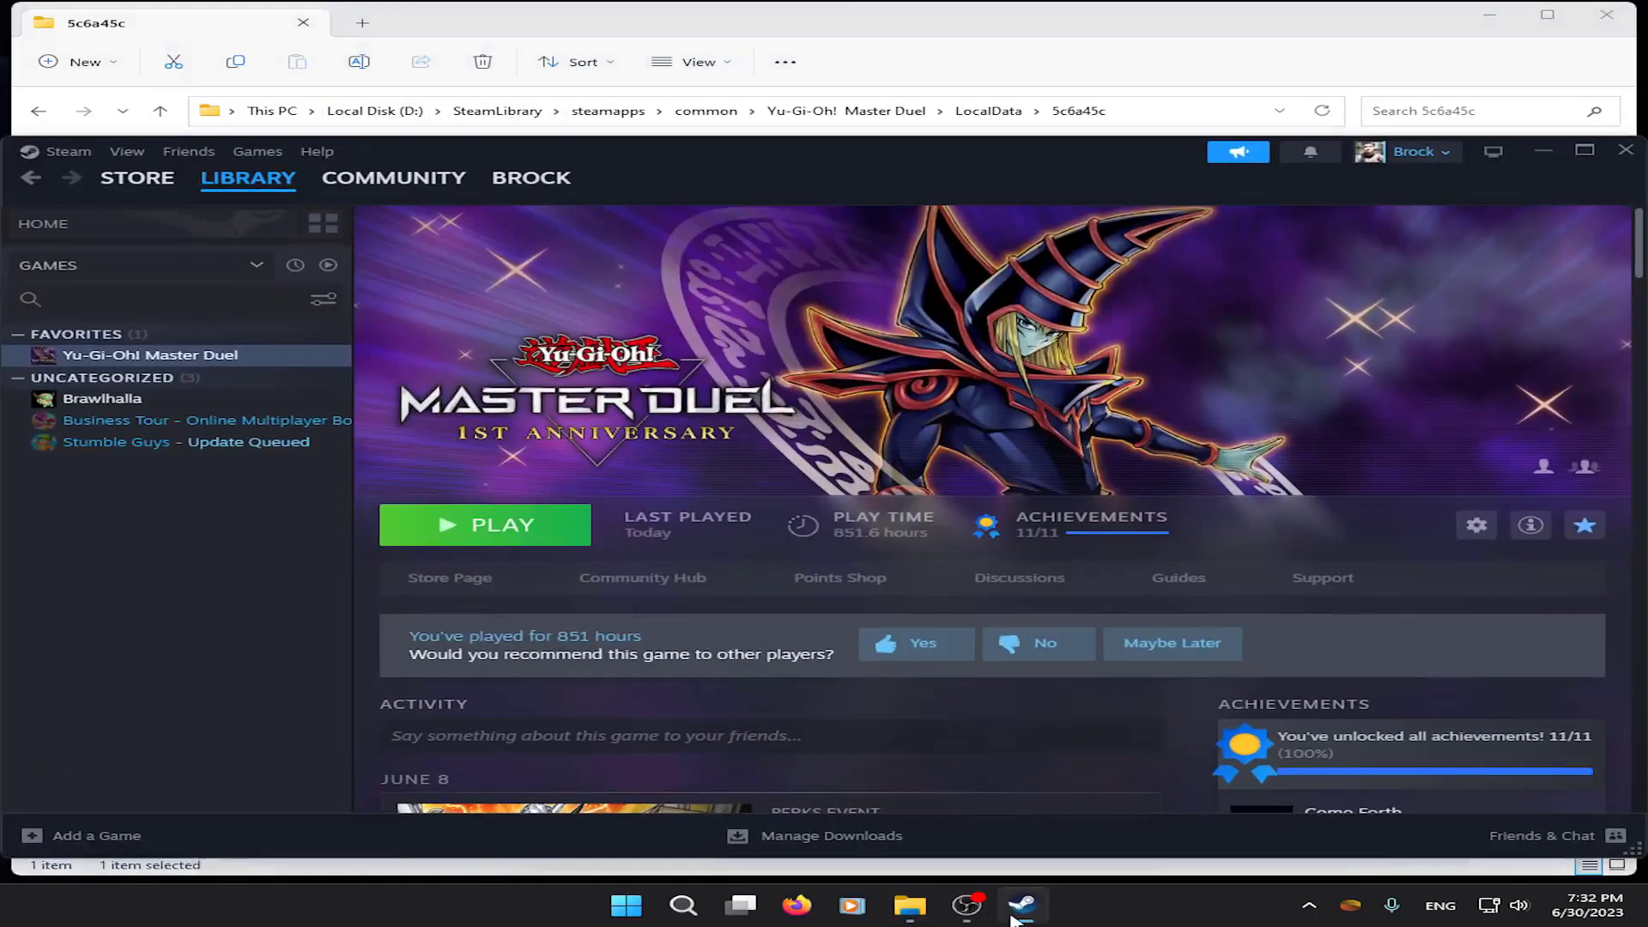
pyautogui.click(478, 538)
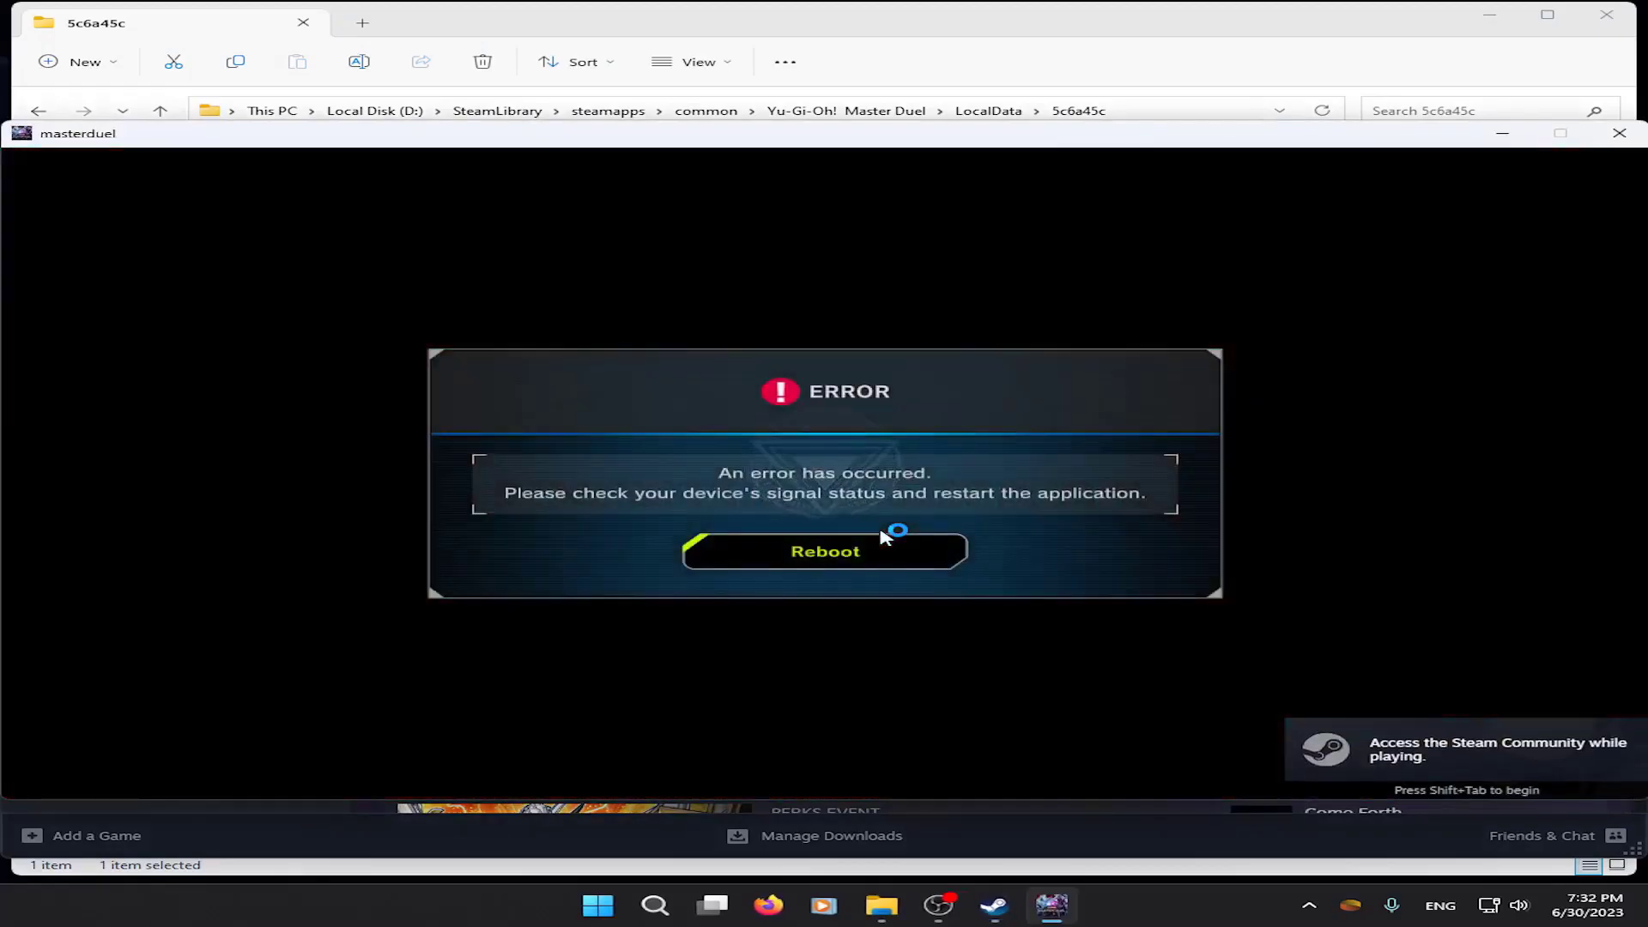
pyautogui.click(877, 558)
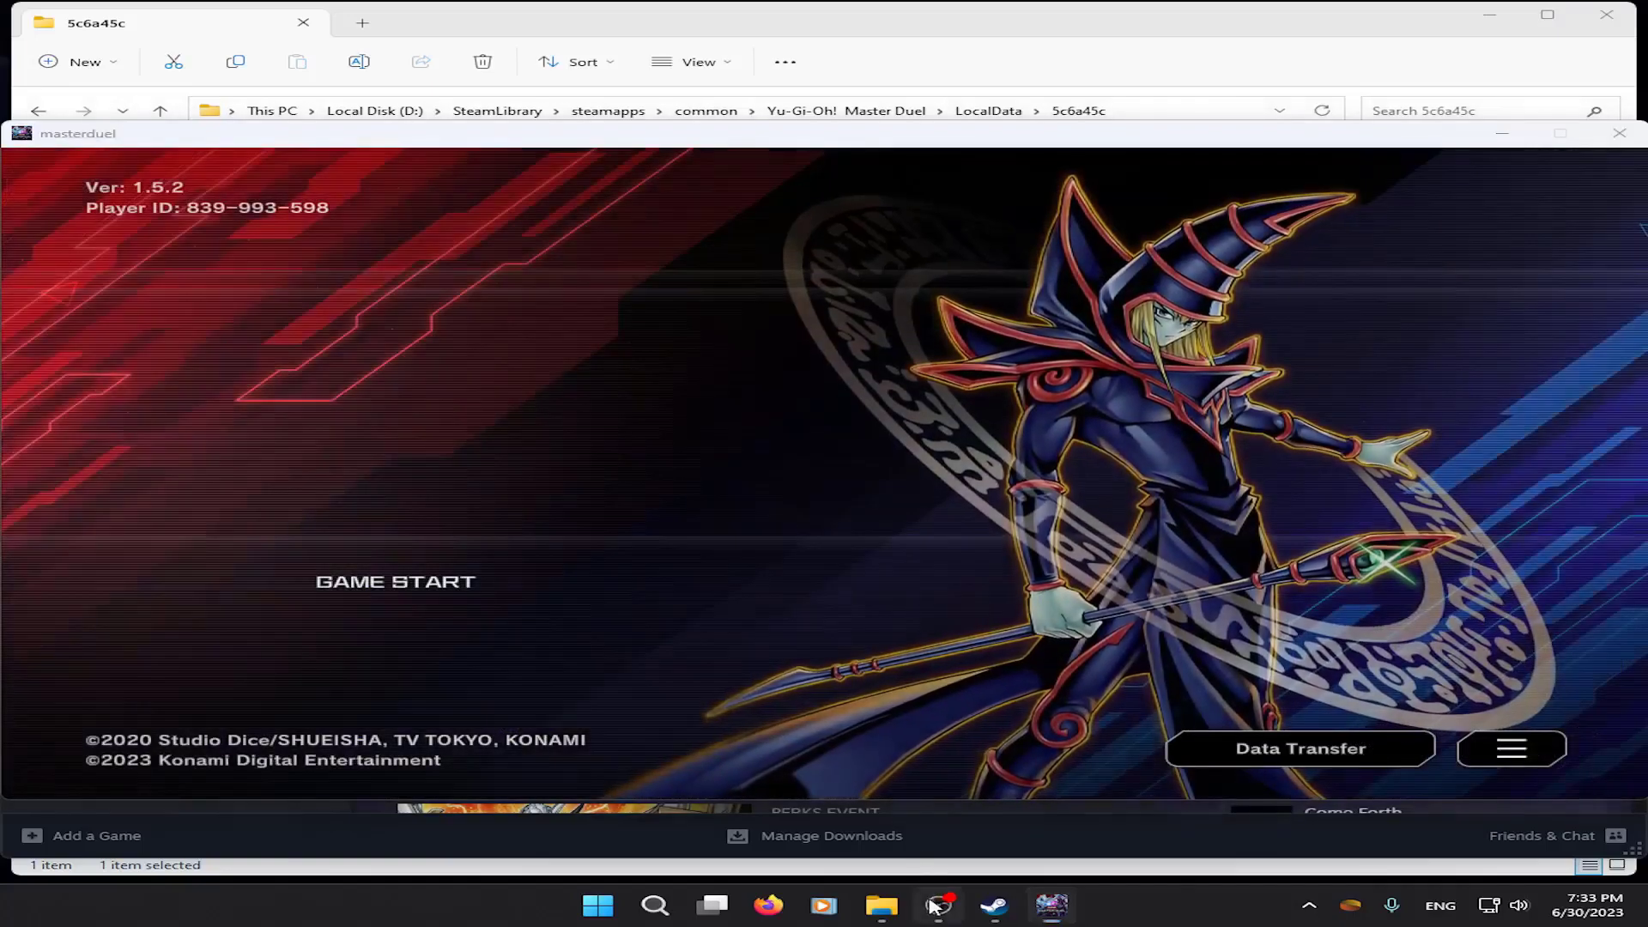
# Start Yu-Gi-Oh! Master Duel from its title screen and lower the system volume to 59
pyautogui.click(938, 906)
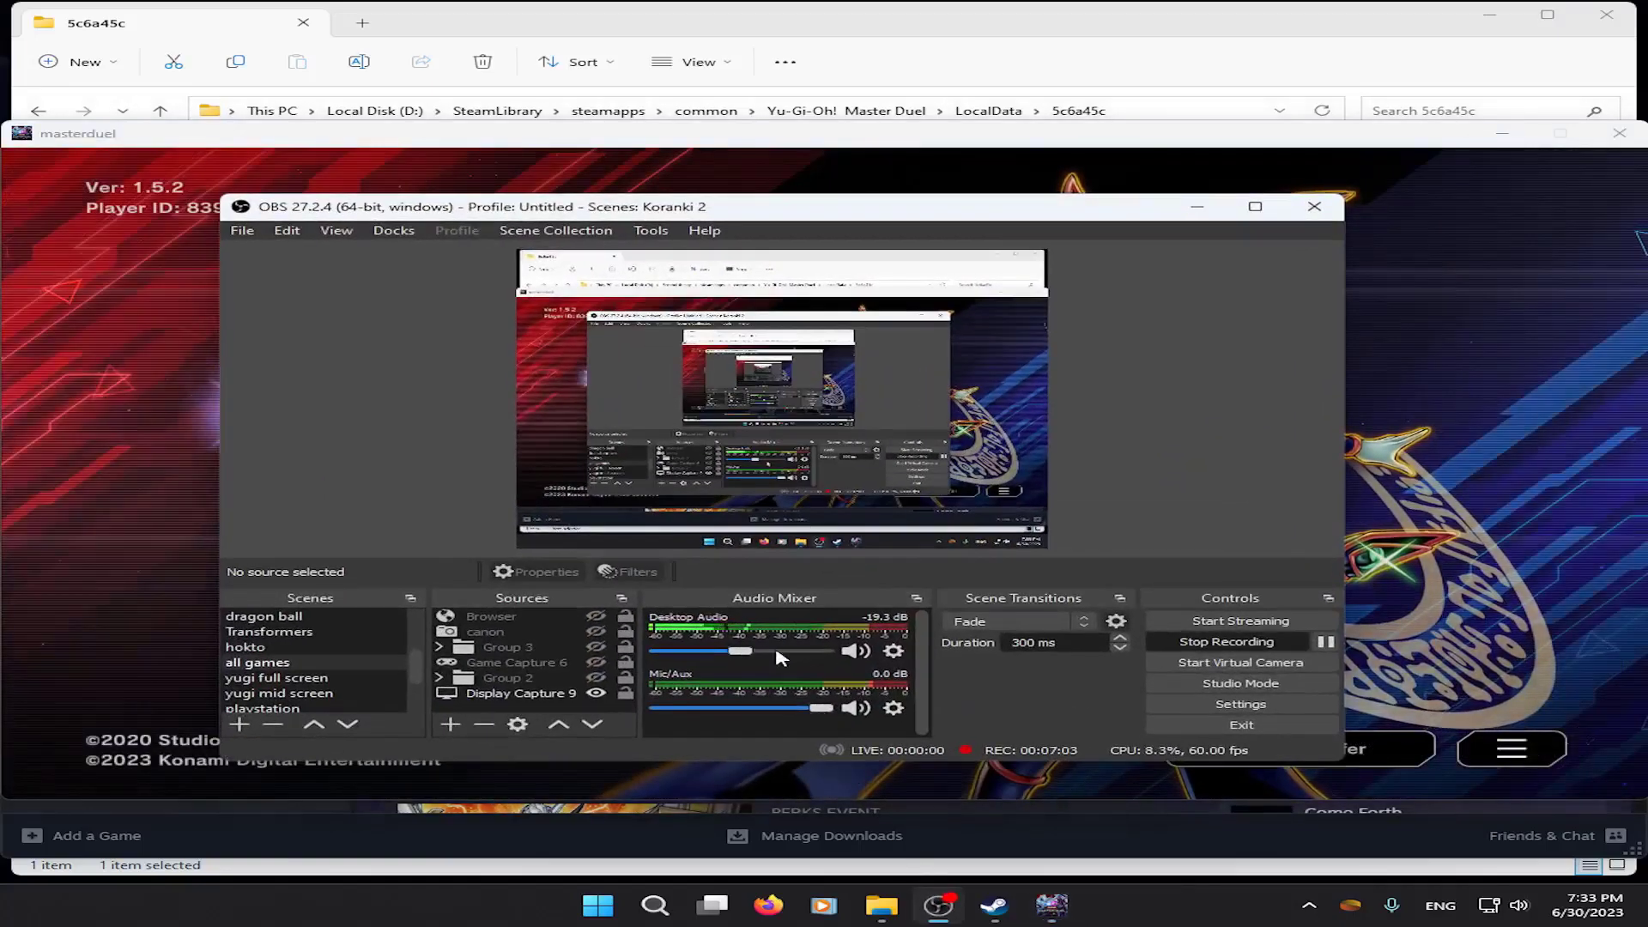
pyautogui.click(1392, 553)
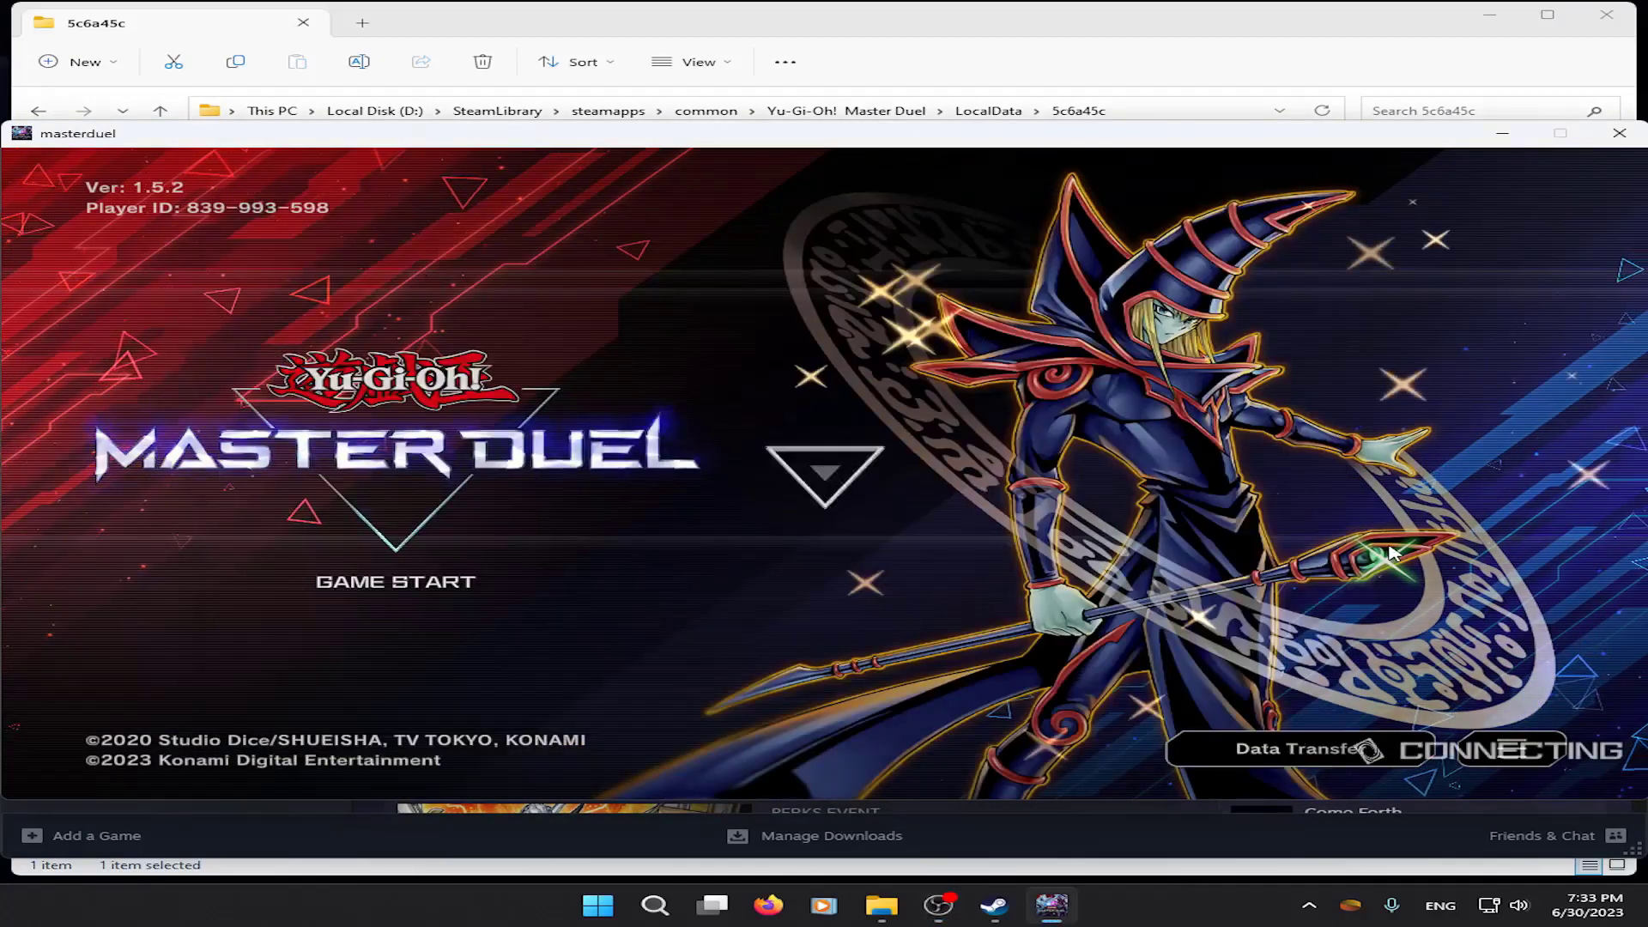
pyautogui.click(1504, 906)
pyautogui.click(1519, 791)
pyautogui.moveTo(1526, 796)
pyautogui.mouseDown()
pyautogui.moveTo(1492, 794)
pyautogui.moveTo(1545, 794)
pyautogui.mouseUp()
pyautogui.click(889, 601)
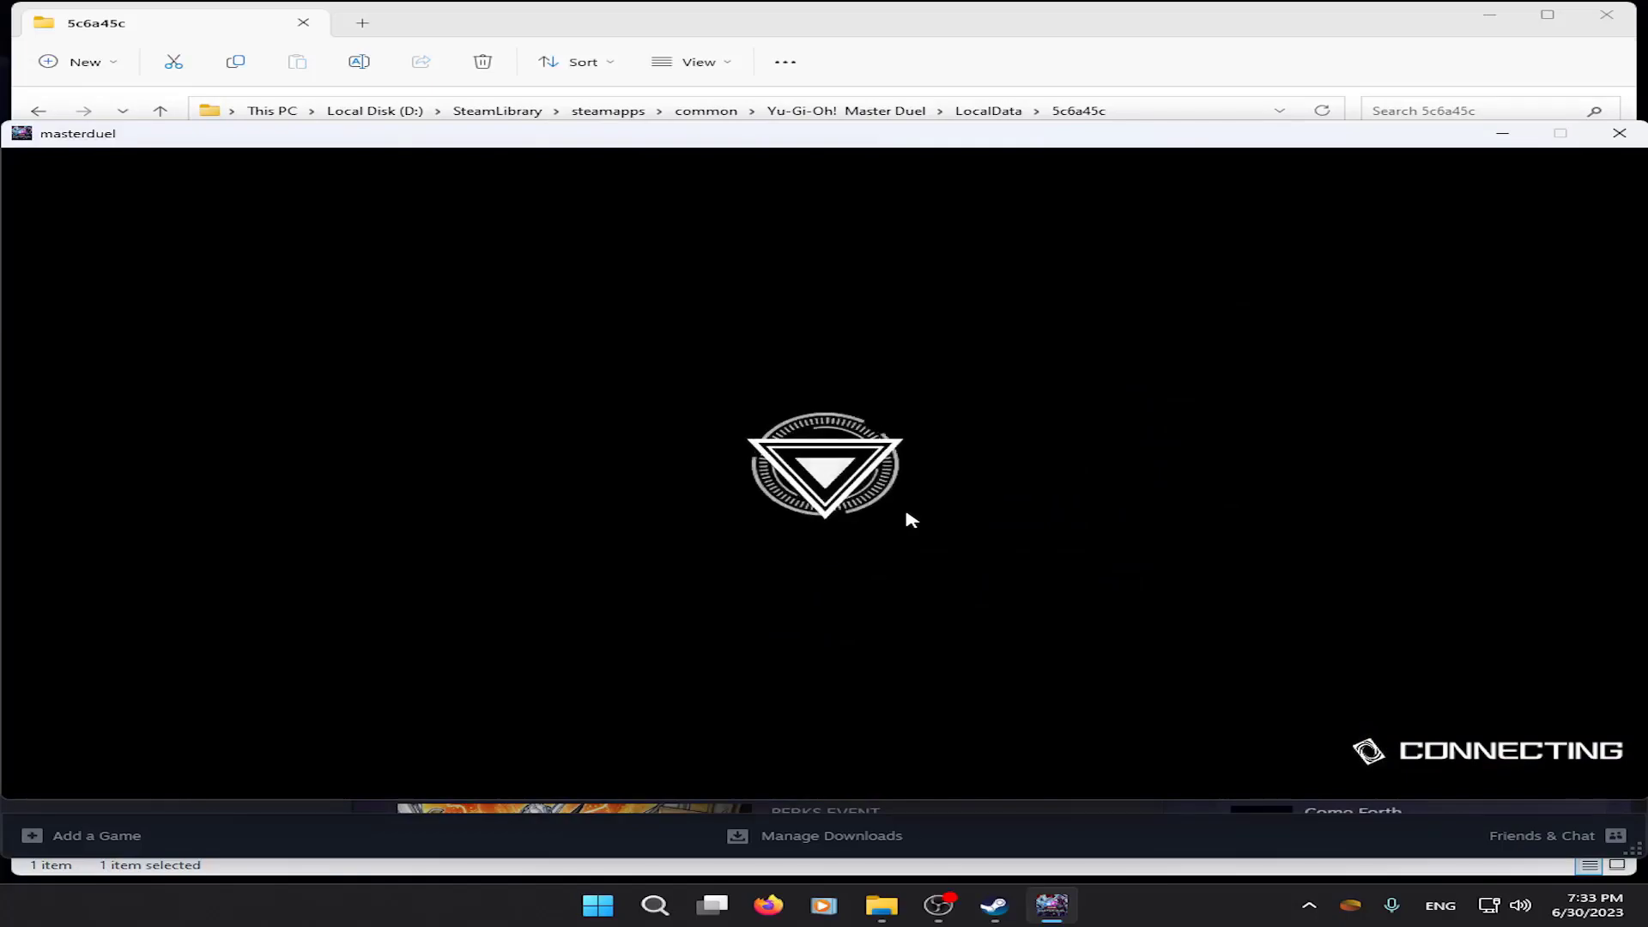
pyautogui.click(1495, 916)
pyautogui.moveTo(1483, 792); pyautogui.dragTo(1430, 794)
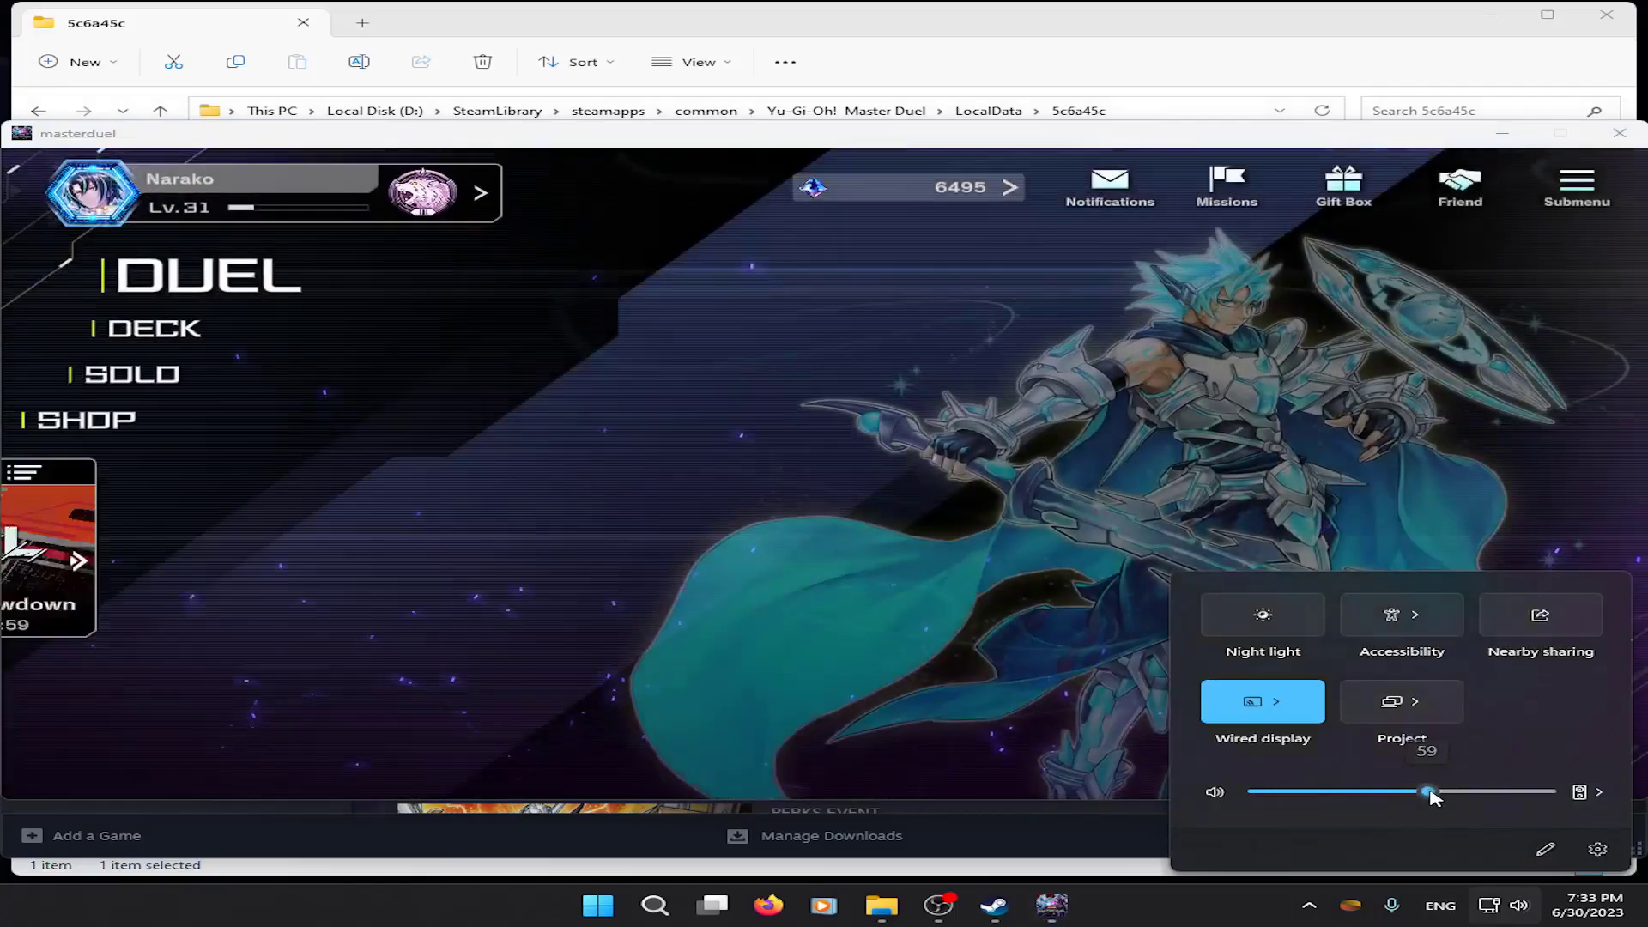
pyautogui.click(824, 631)
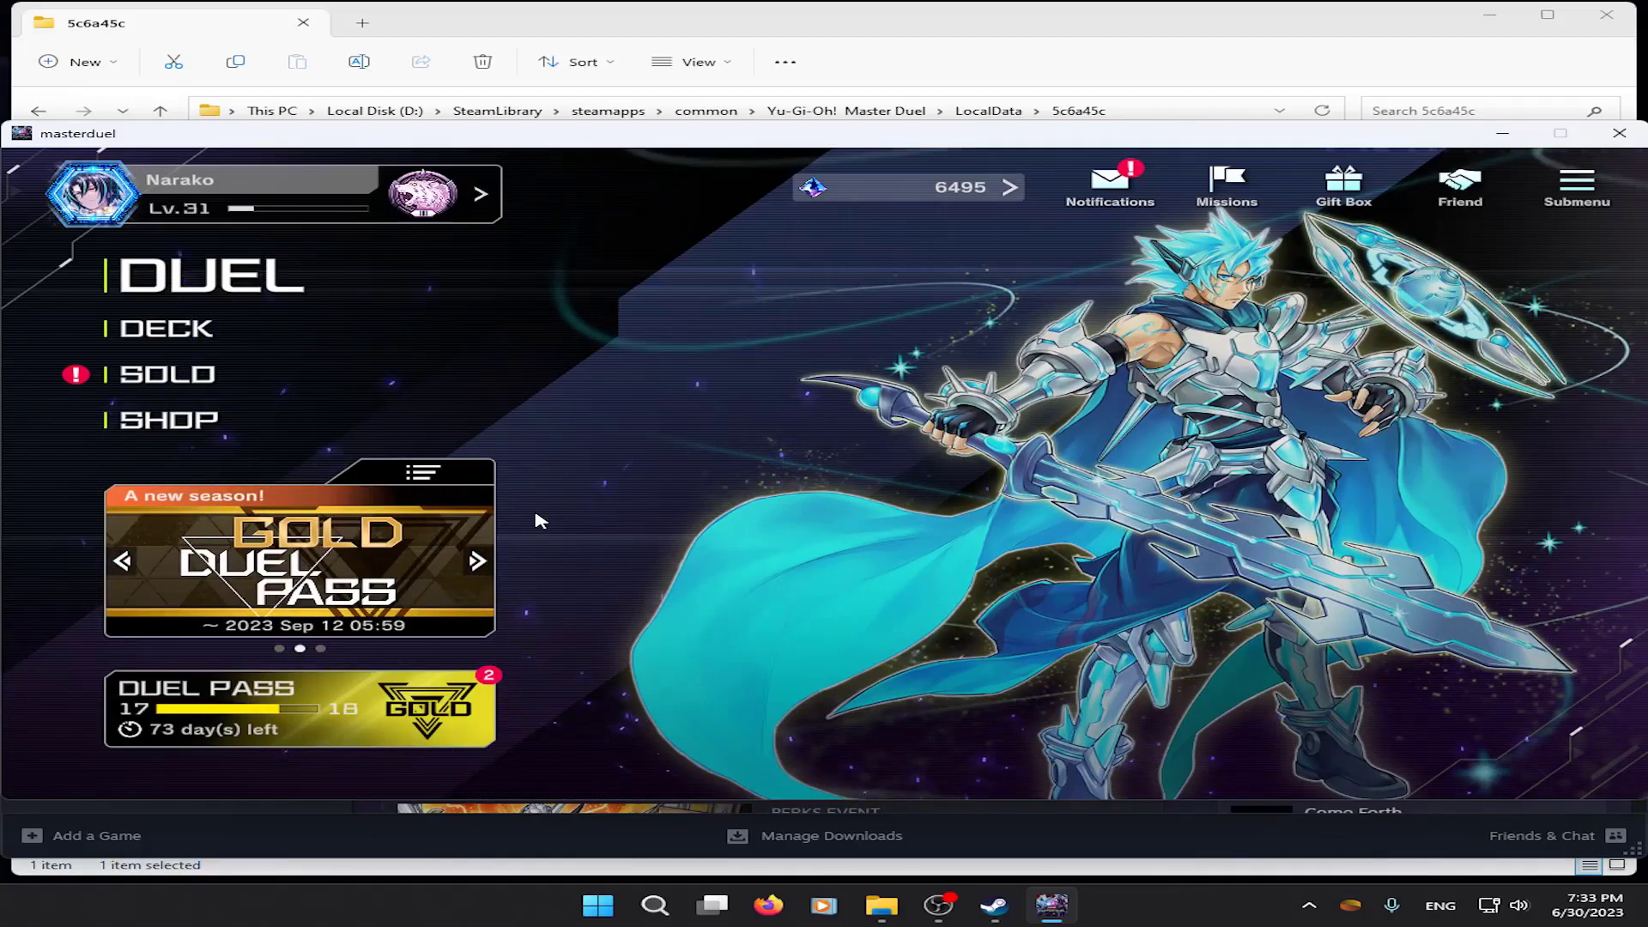
# Check the Duel Pass, close Master Duel and bring the Steam library back to the front
pyautogui.click(404, 717)
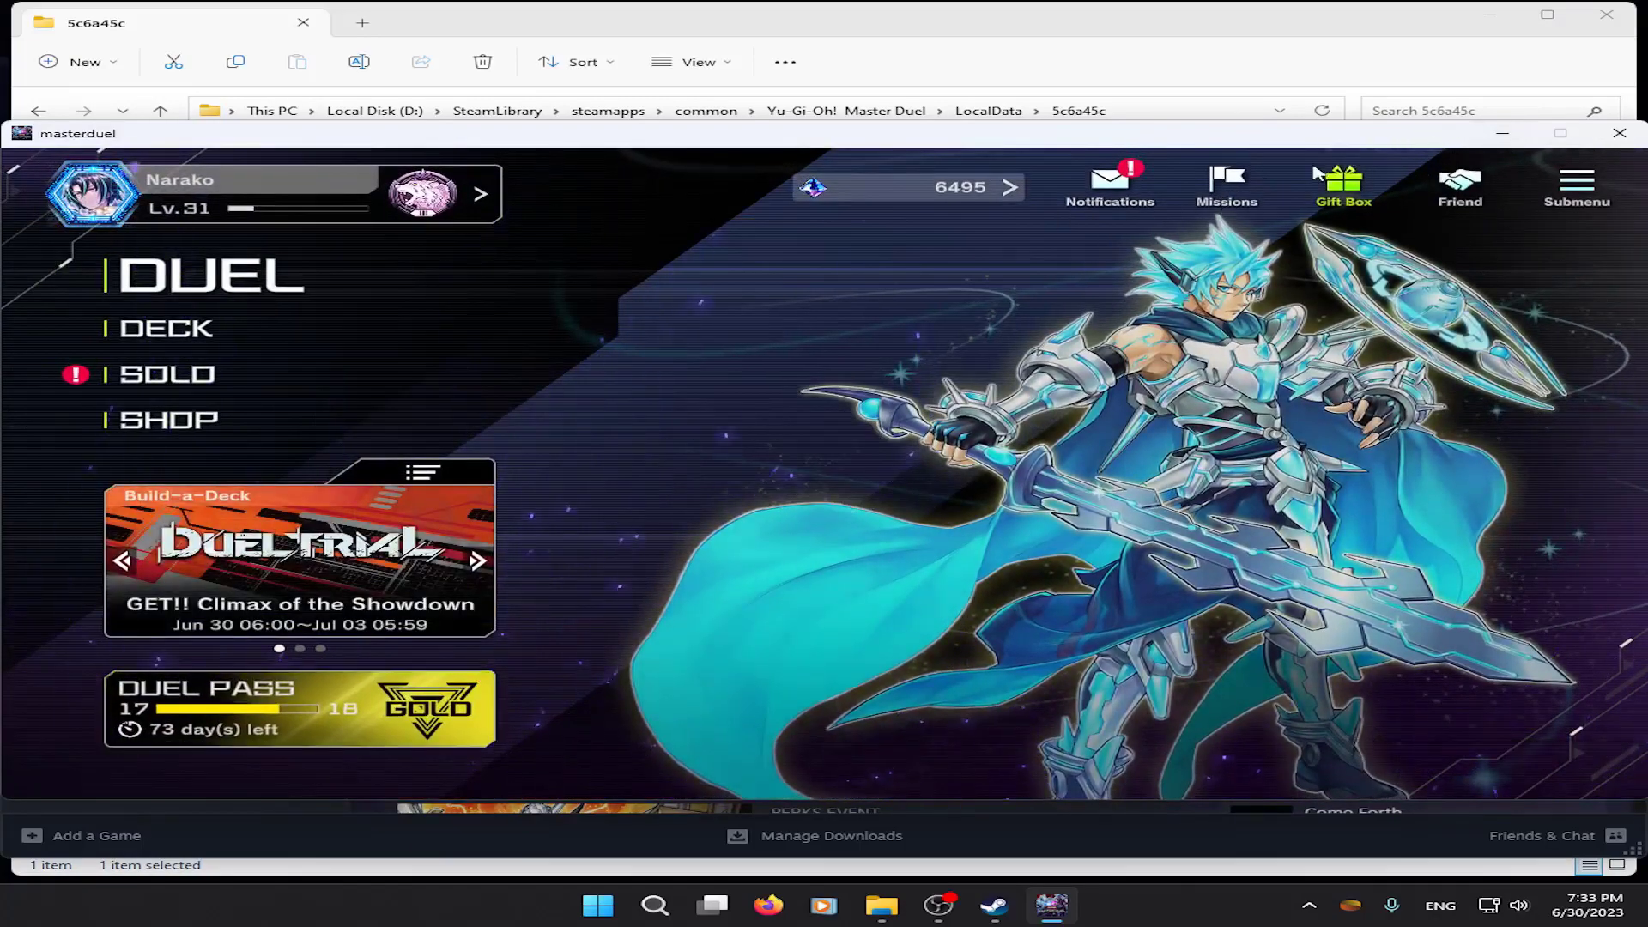
pyautogui.click(1619, 134)
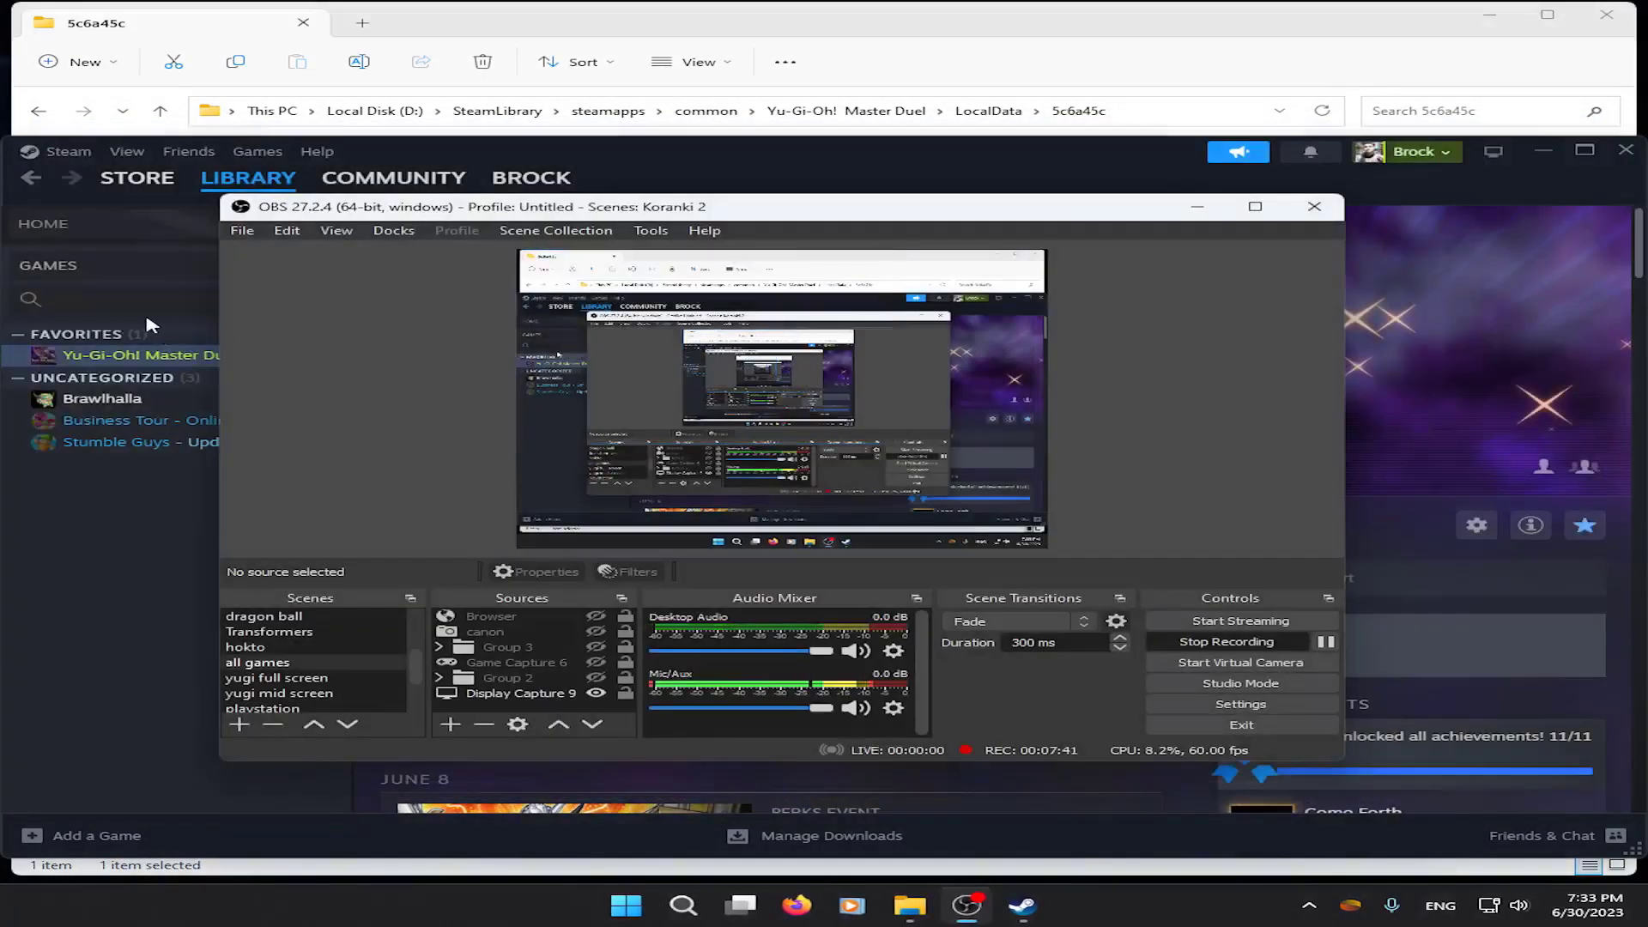
pyautogui.click(190, 305)
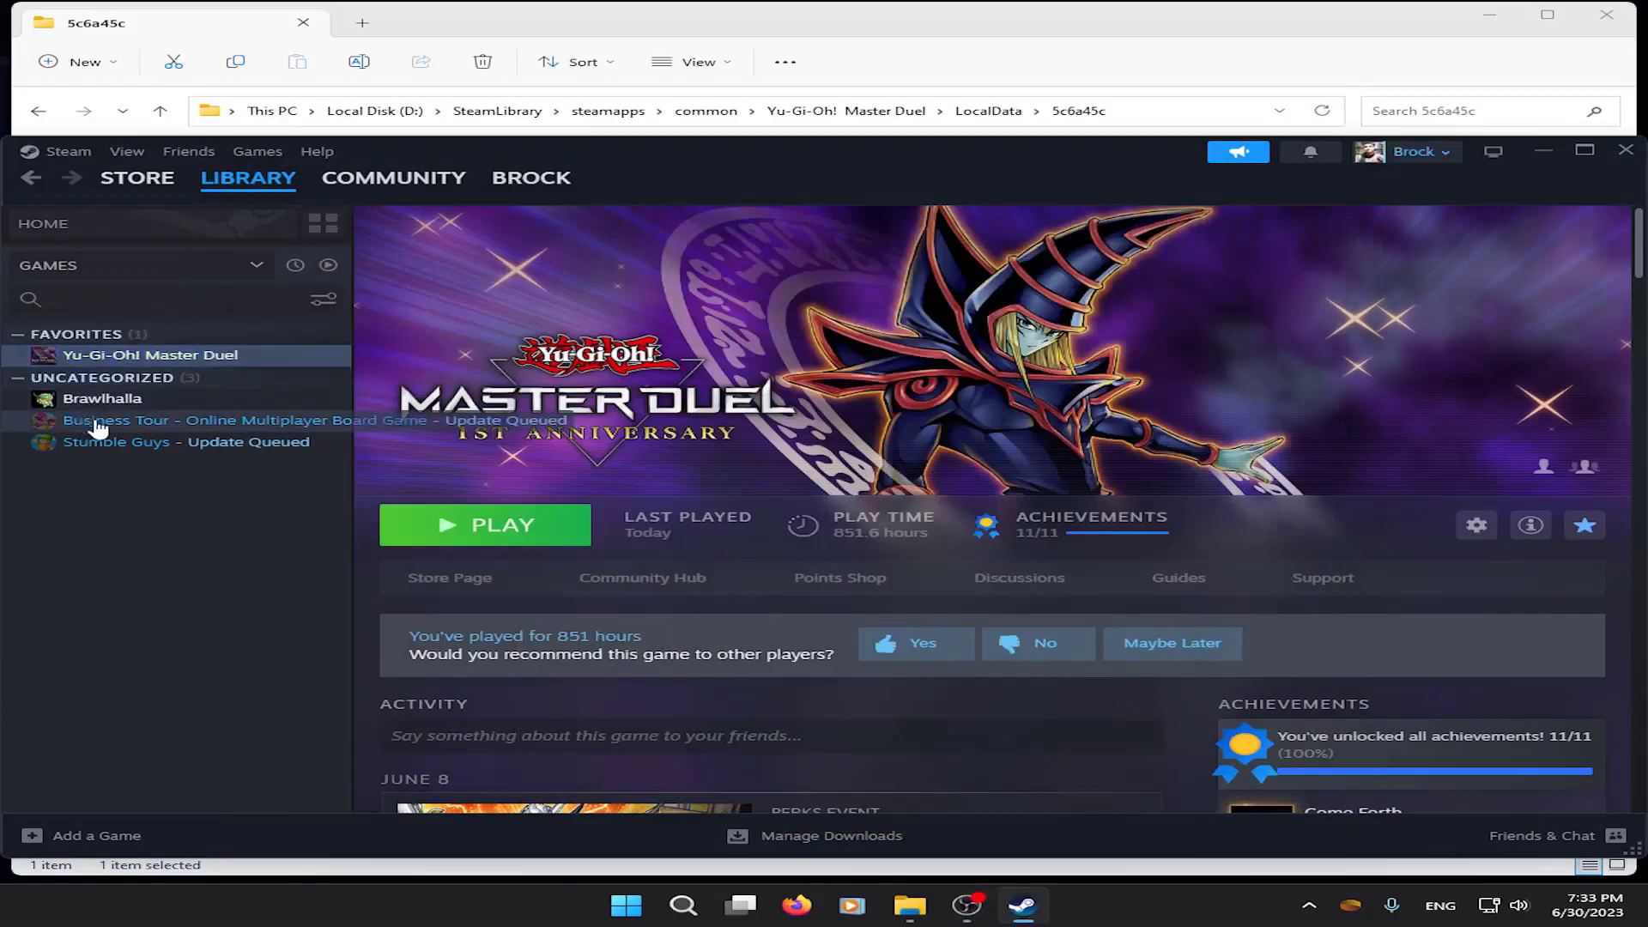
# Open the Storage page of the Steam settings
pyautogui.moveTo(122, 183)
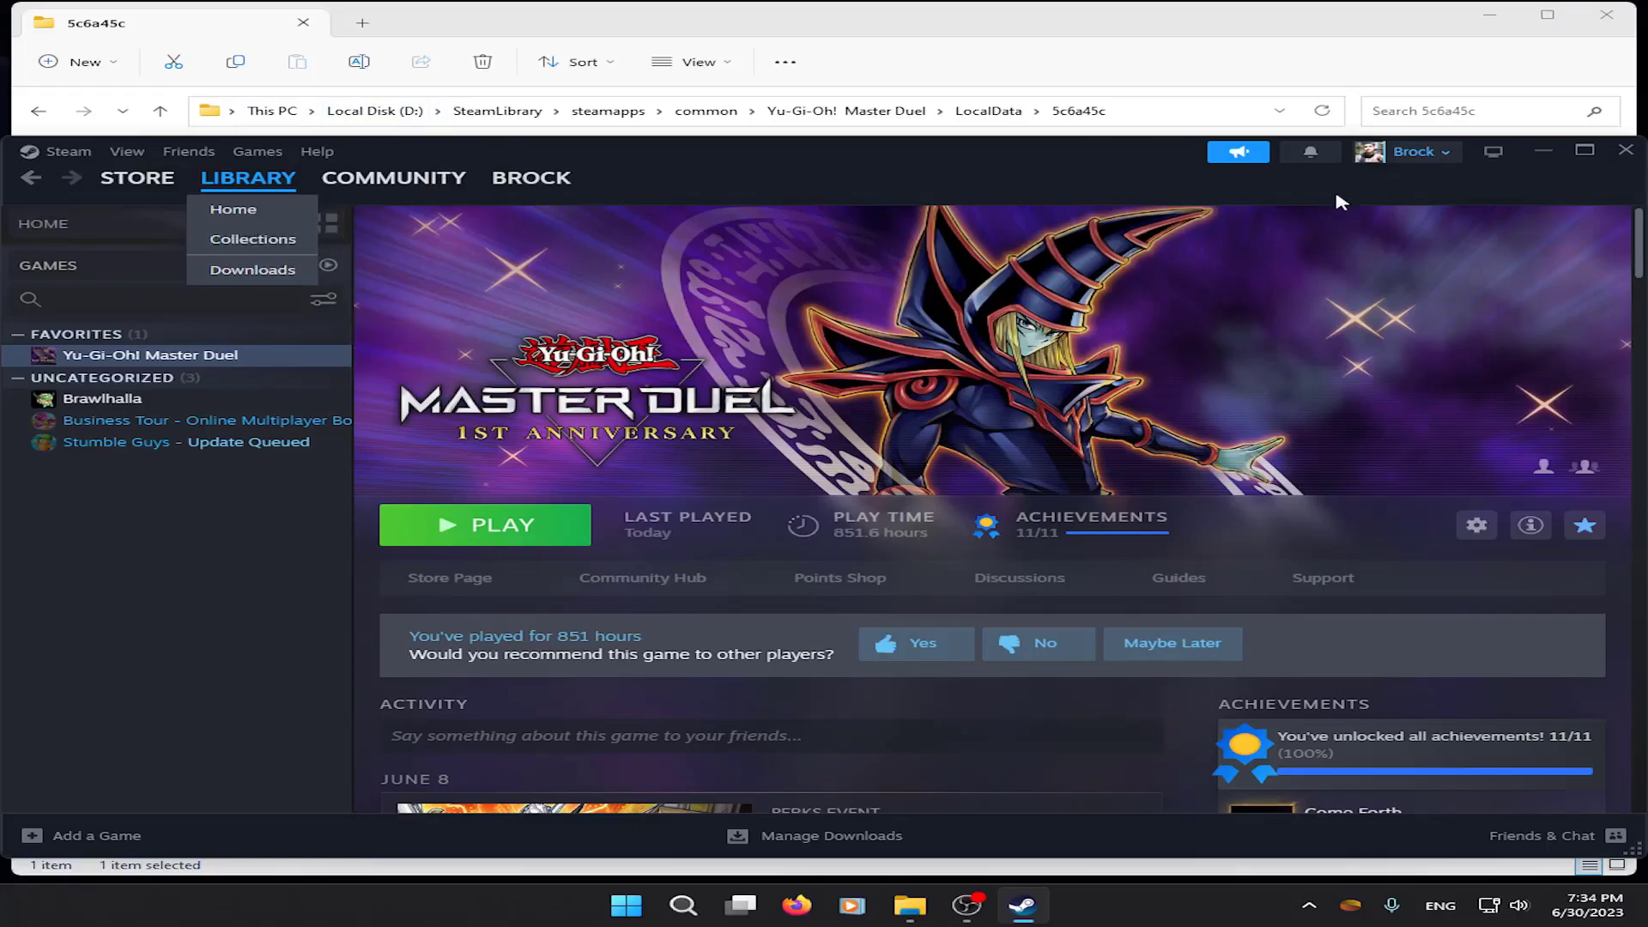
pyautogui.moveTo(256, 181)
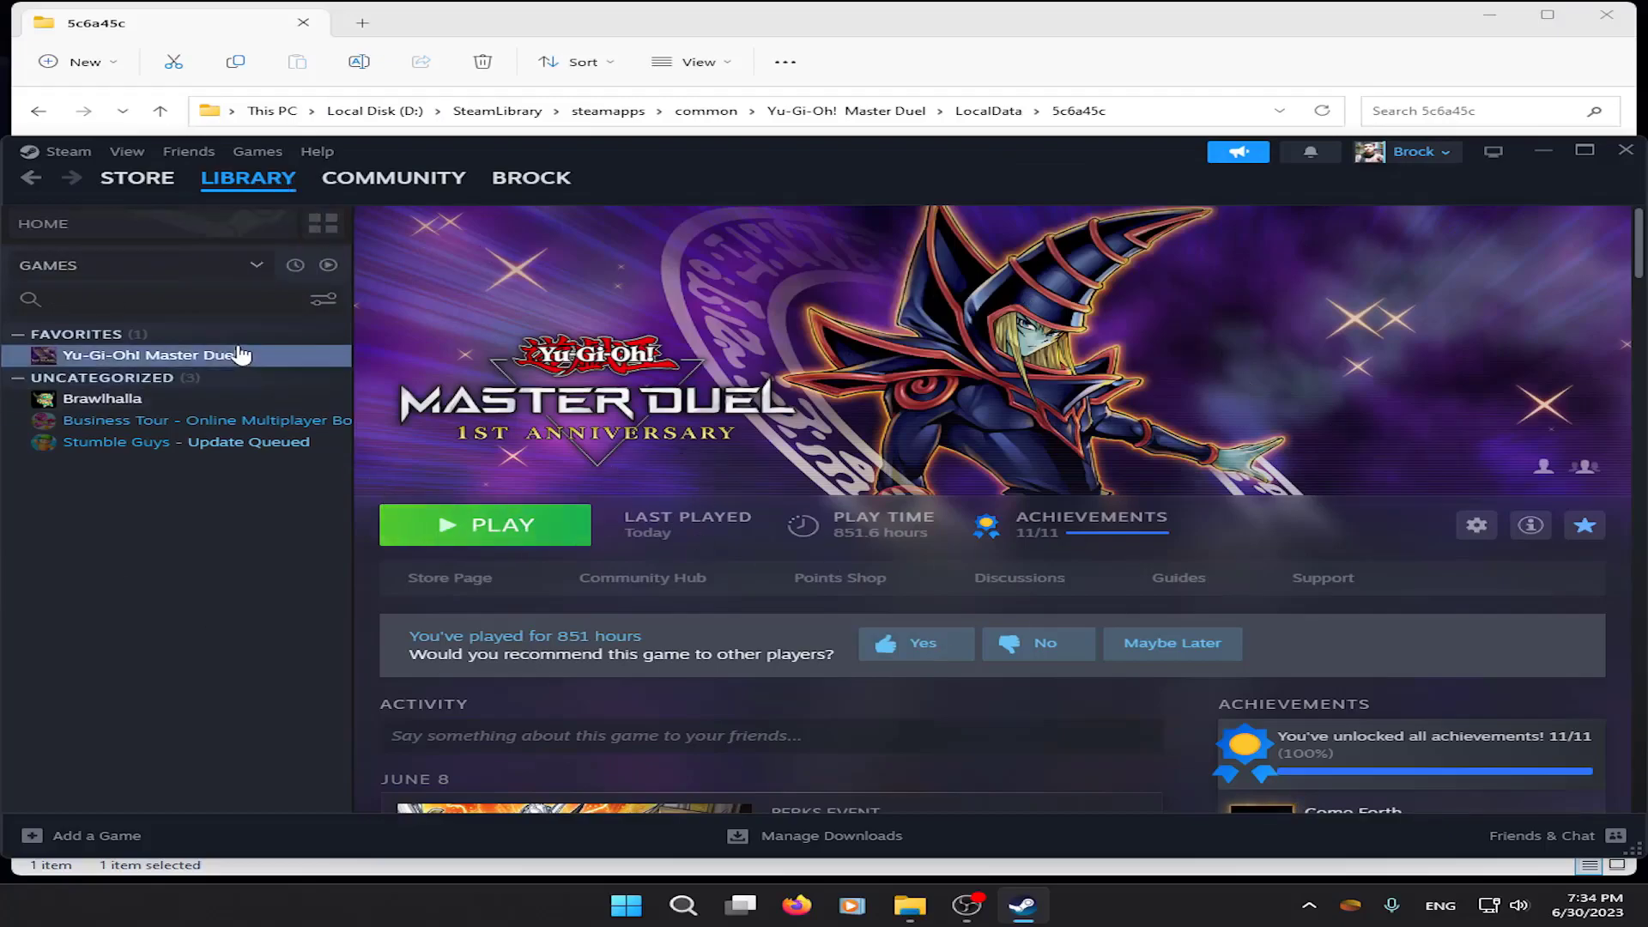
pyautogui.click(76, 156)
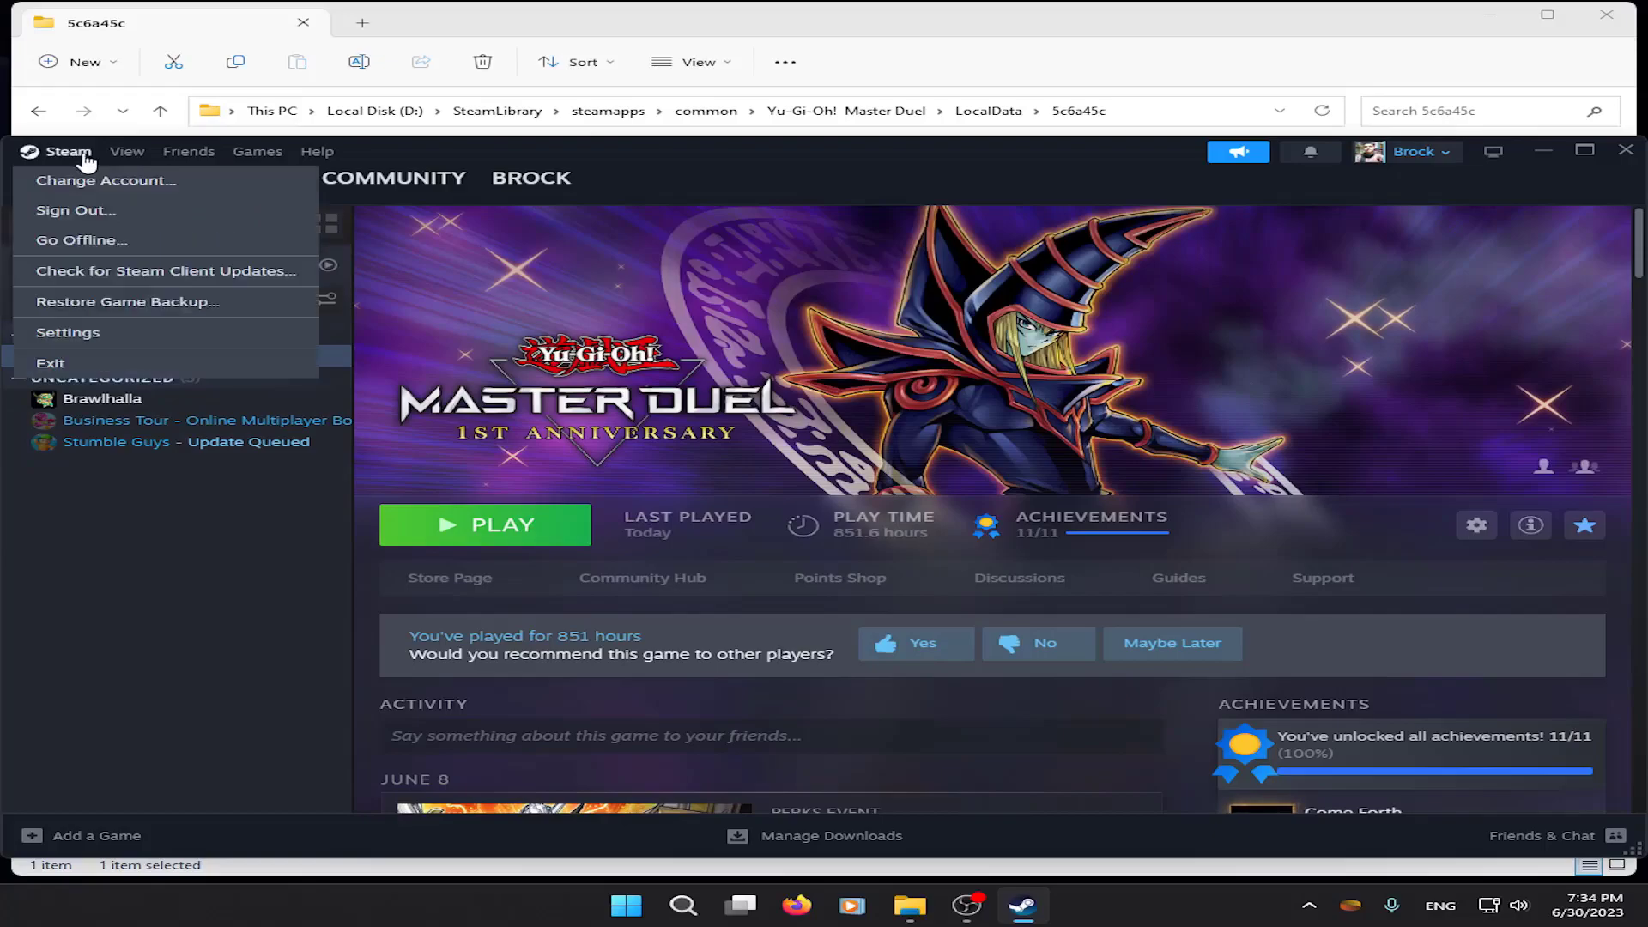
pyautogui.click(68, 333)
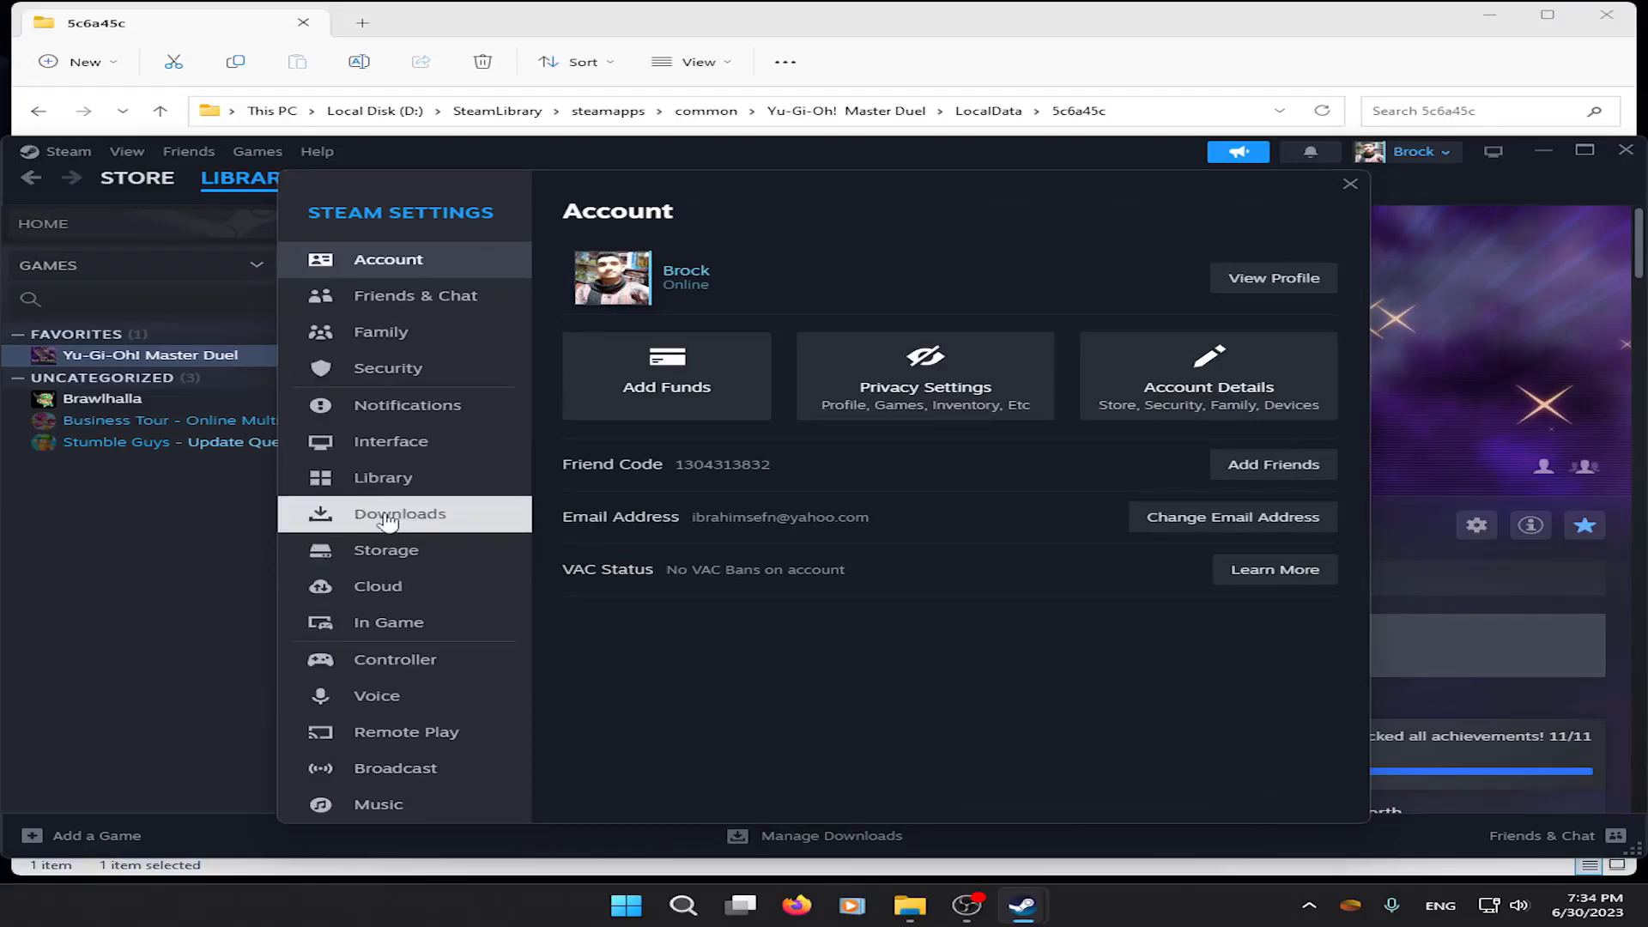
pyautogui.click(401, 569)
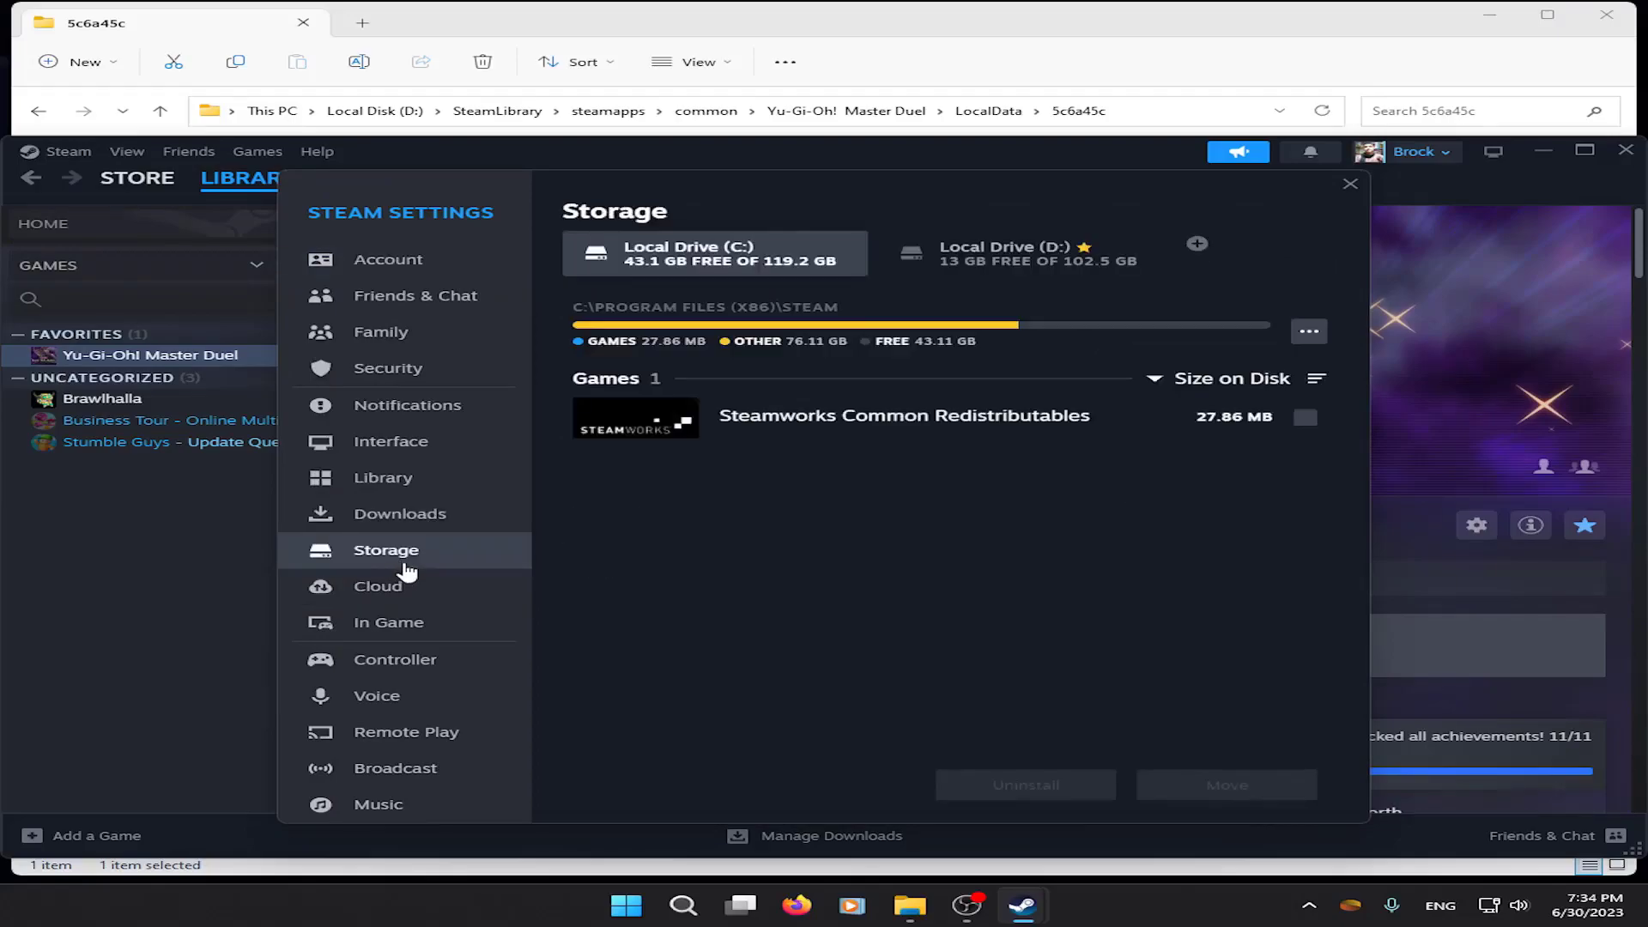
# Examine the installed games and folder options of Local Drive (C:) and Local Drive (D:)
pyautogui.click(970, 258)
pyautogui.click(700, 260)
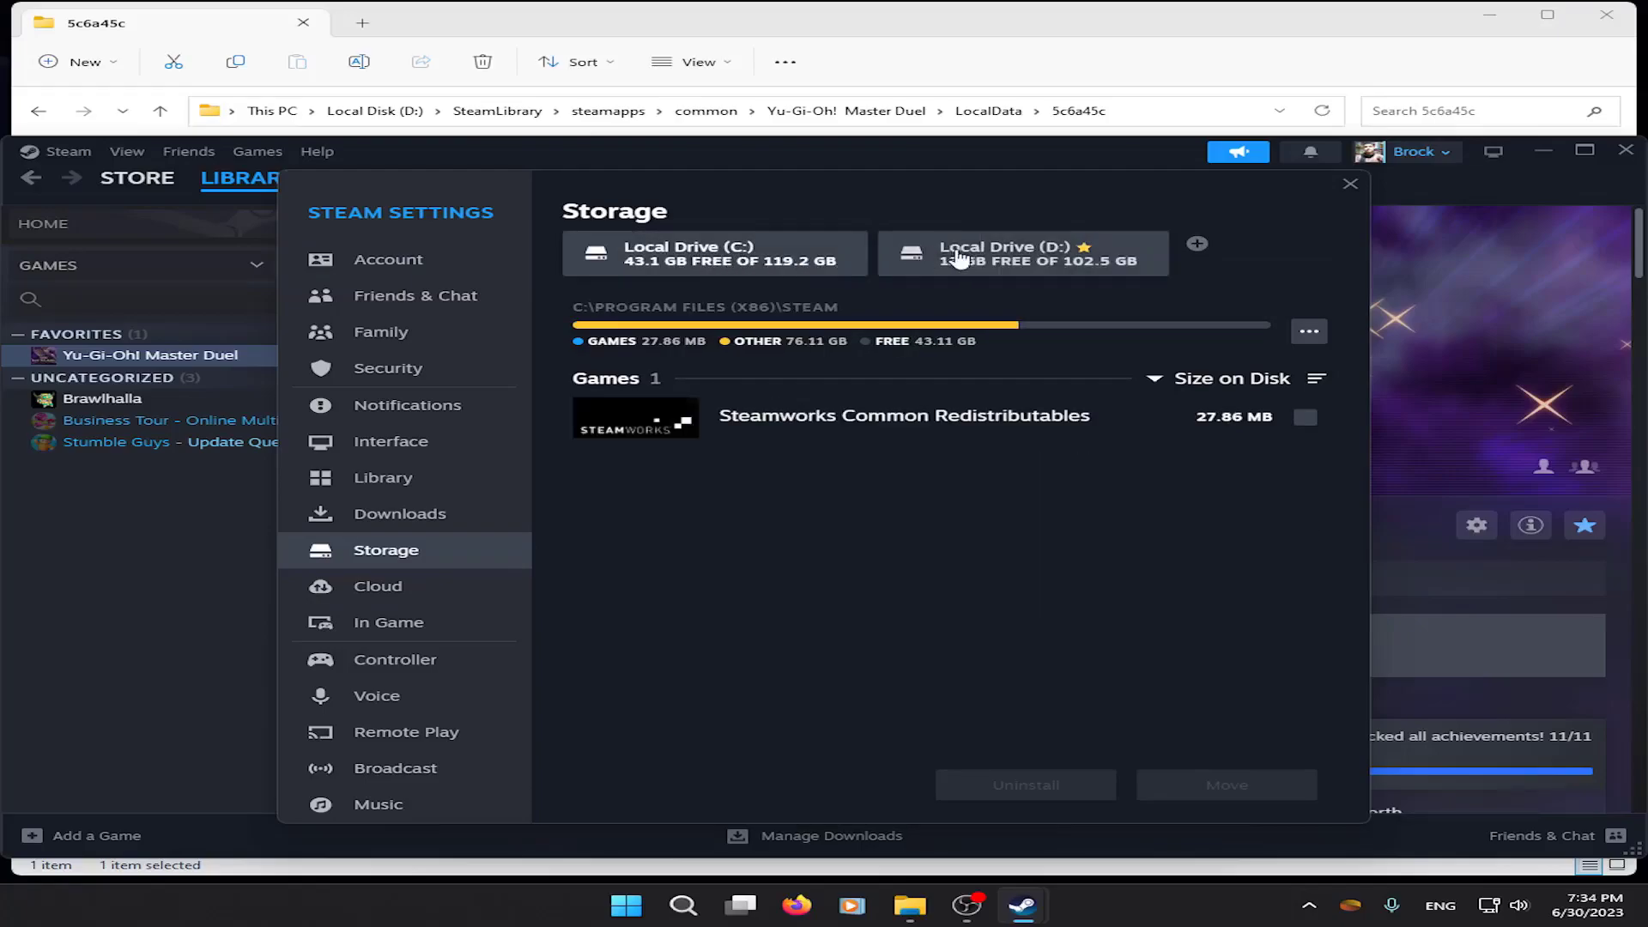
pyautogui.click(1309, 331)
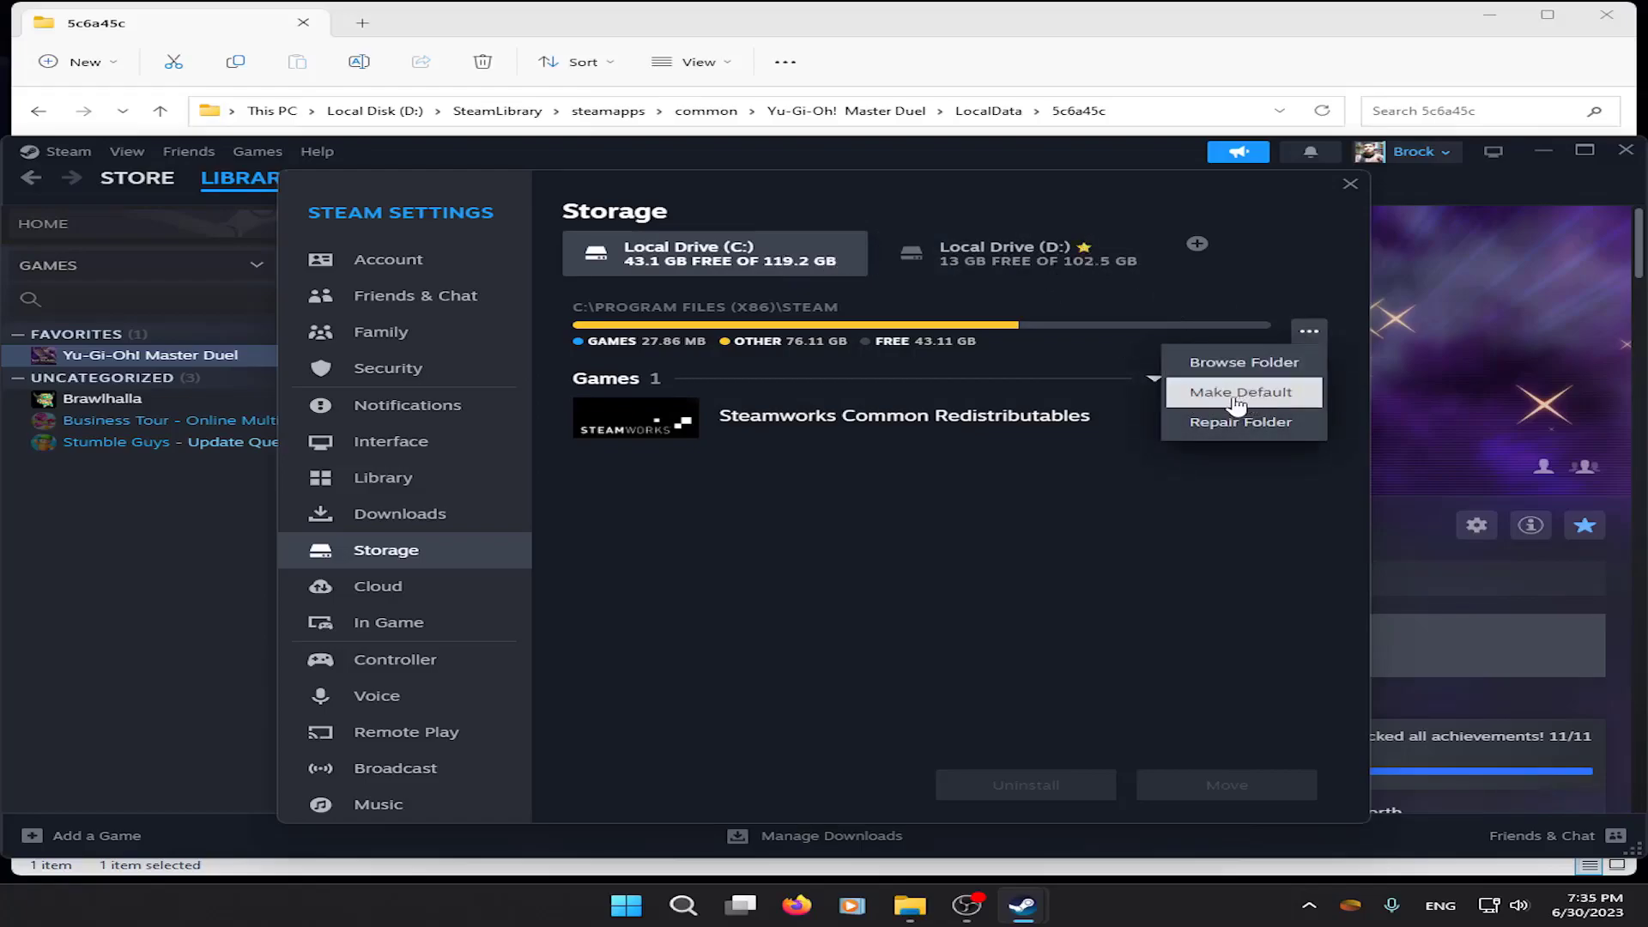
pyautogui.click(1014, 266)
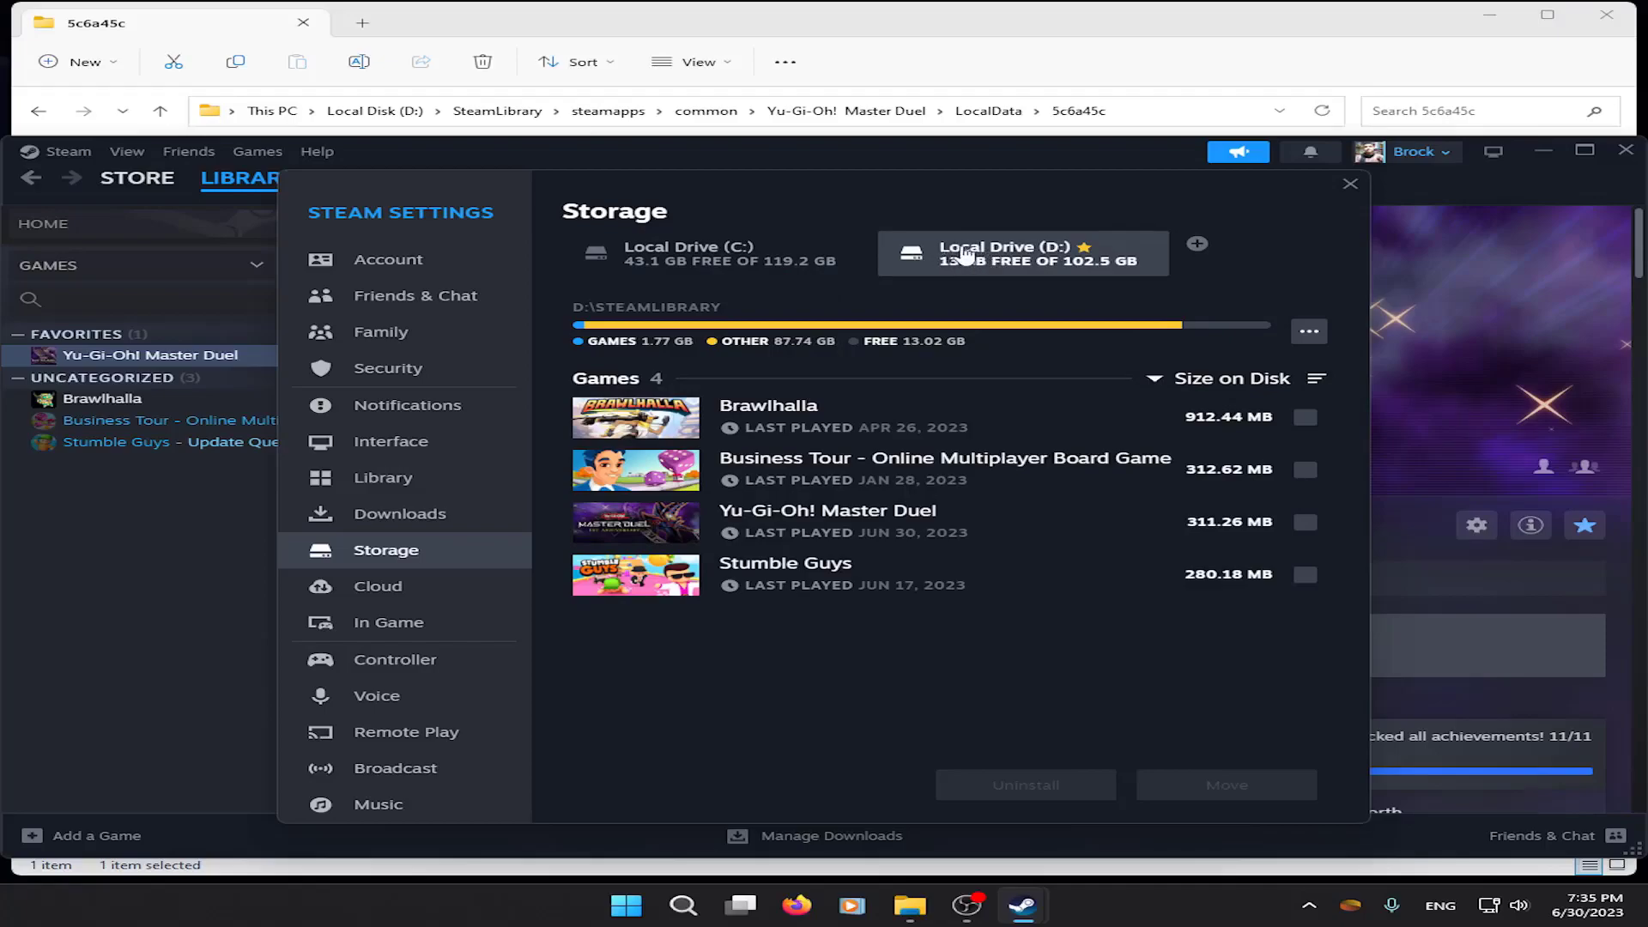
pyautogui.click(1311, 333)
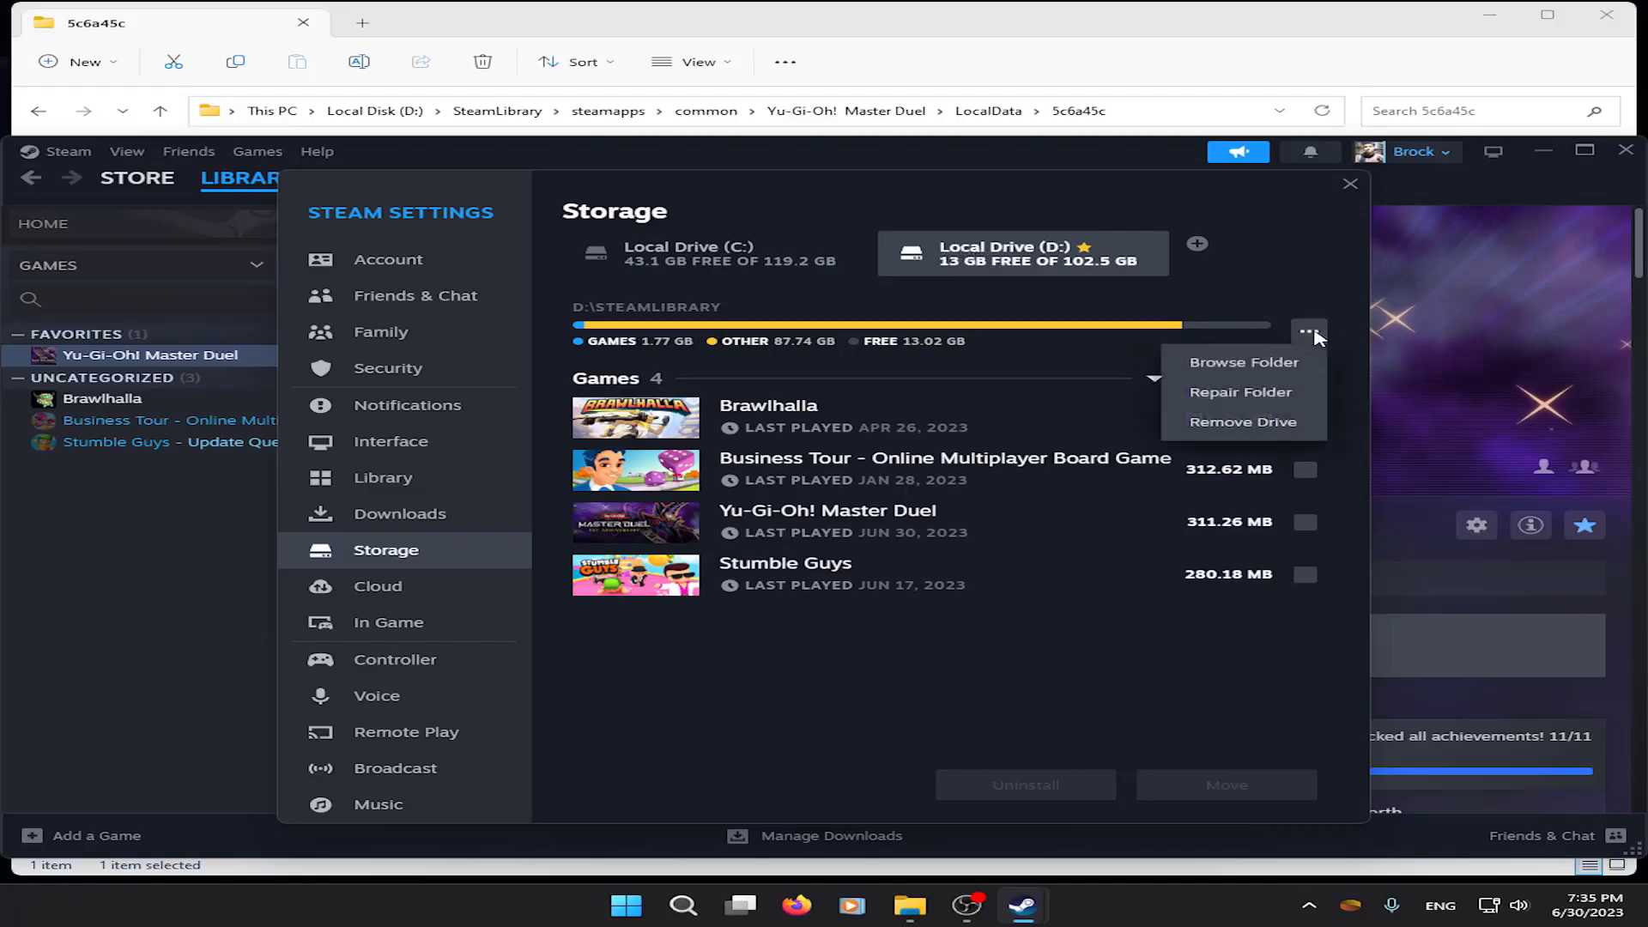
pyautogui.click(756, 269)
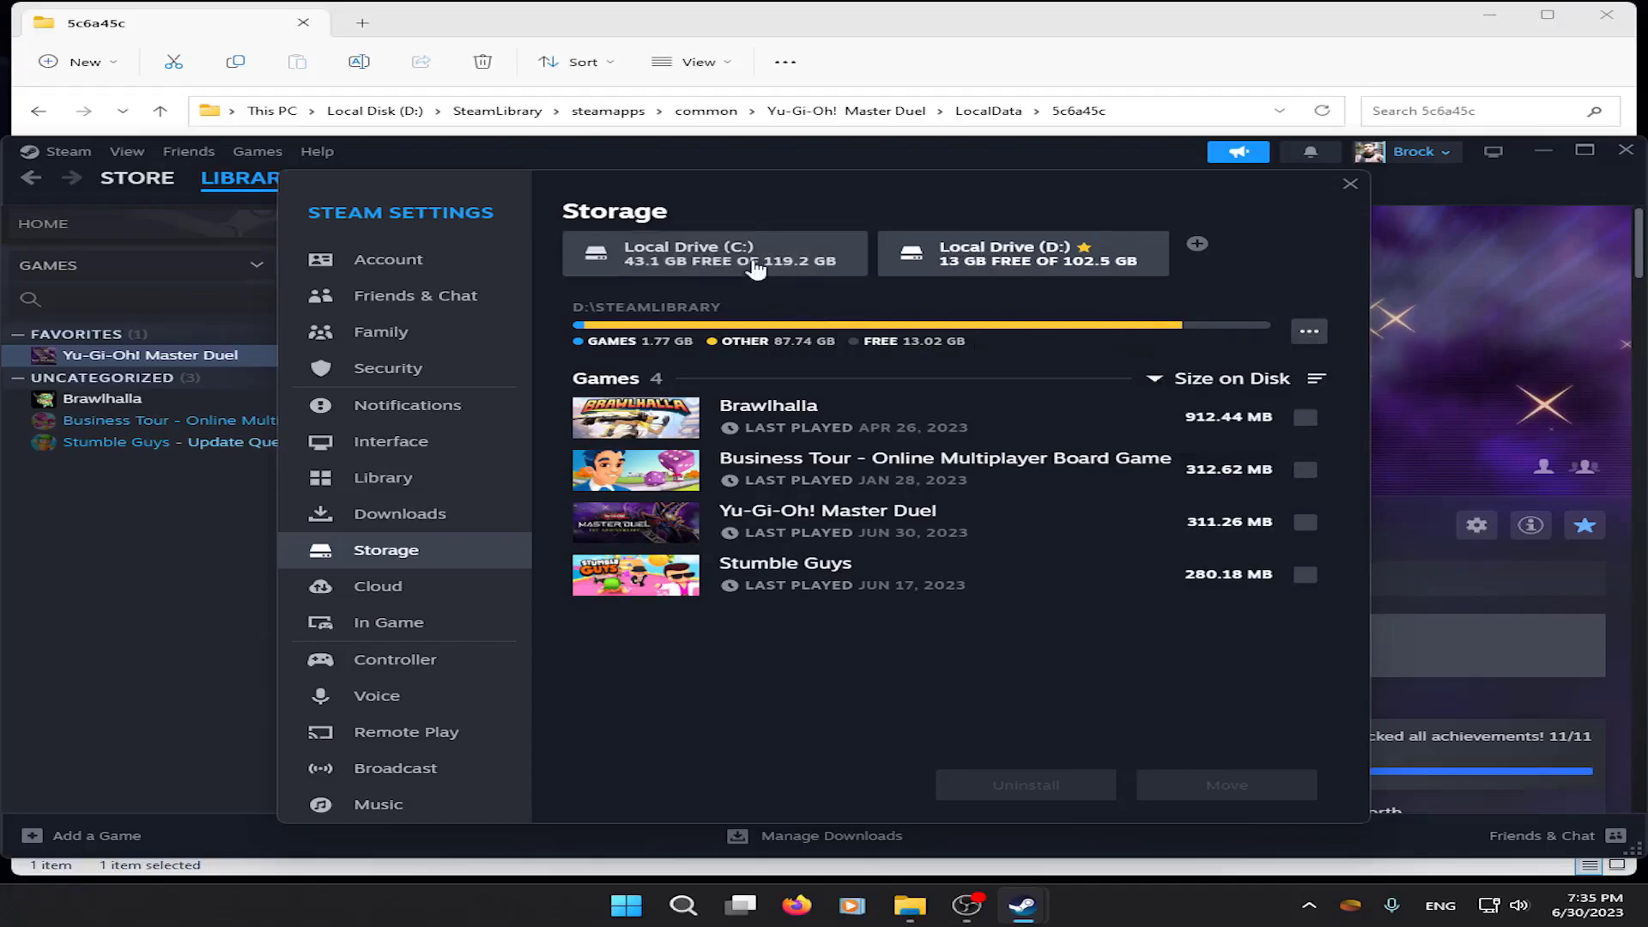
pyautogui.click(1309, 332)
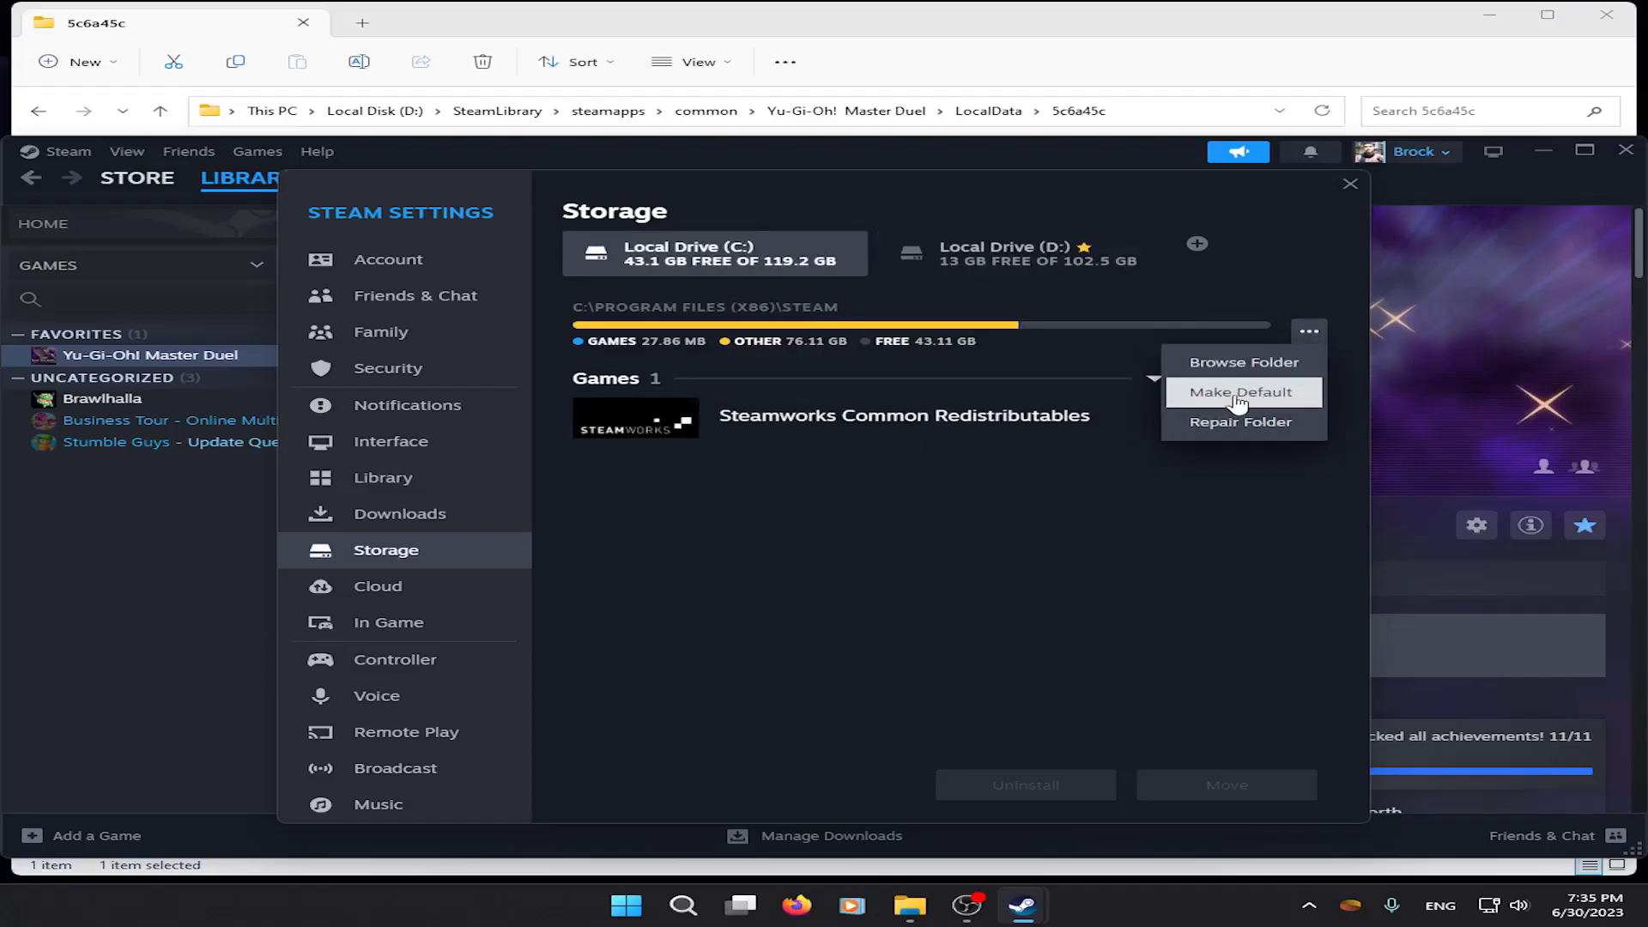
pyautogui.click(992, 262)
pyautogui.click(1307, 335)
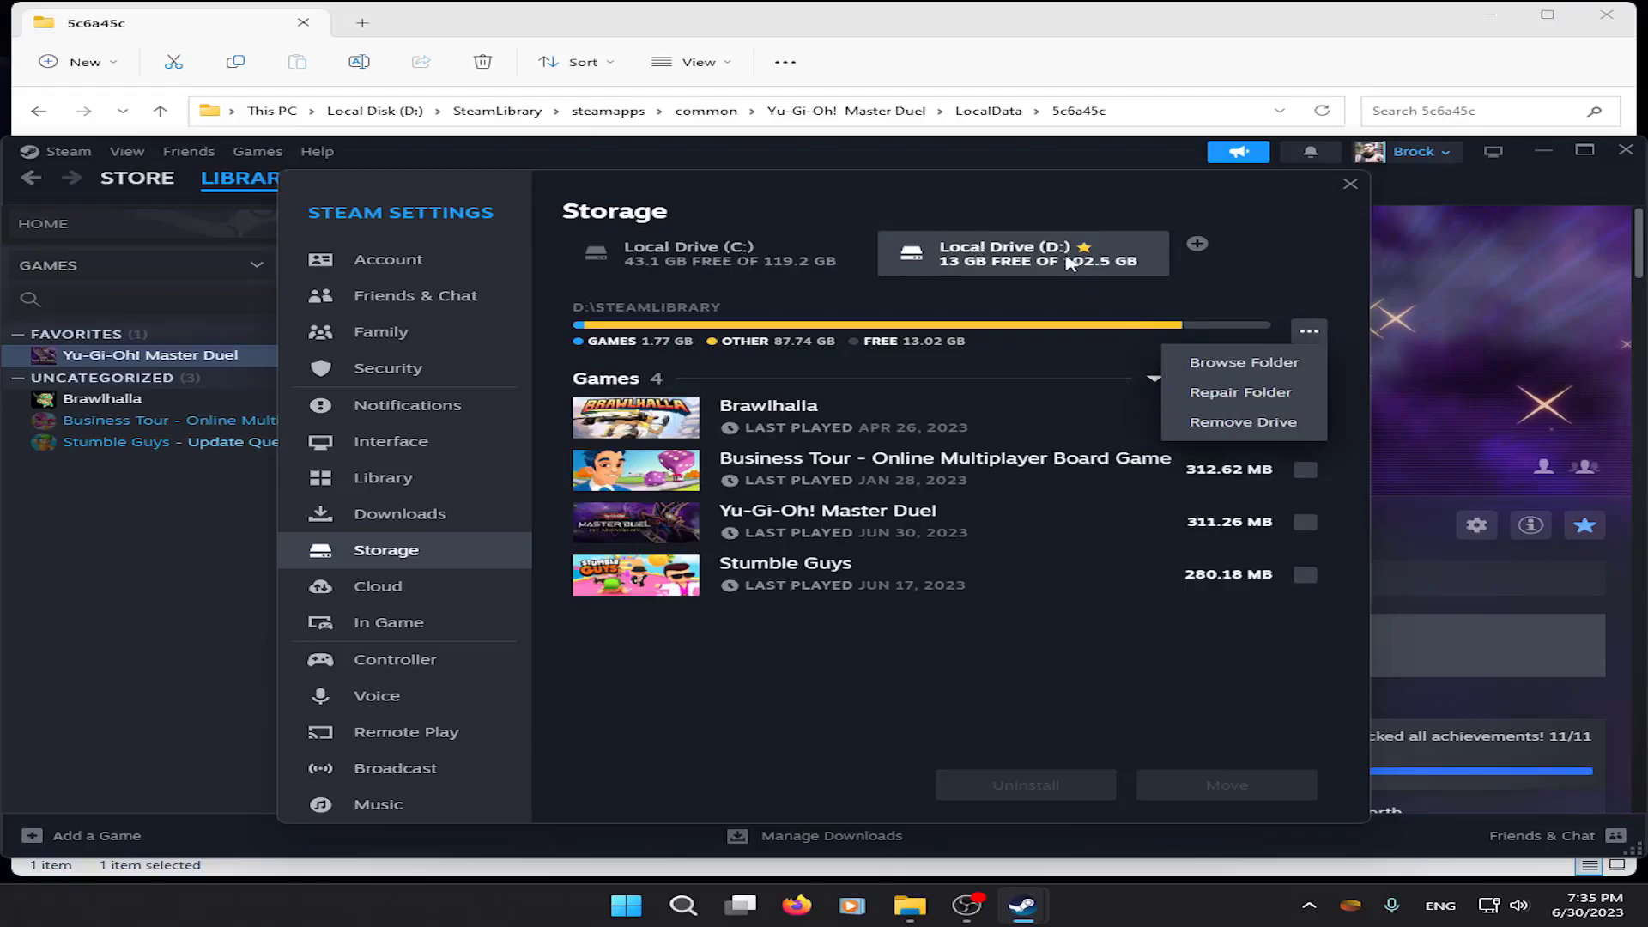
pyautogui.click(987, 258)
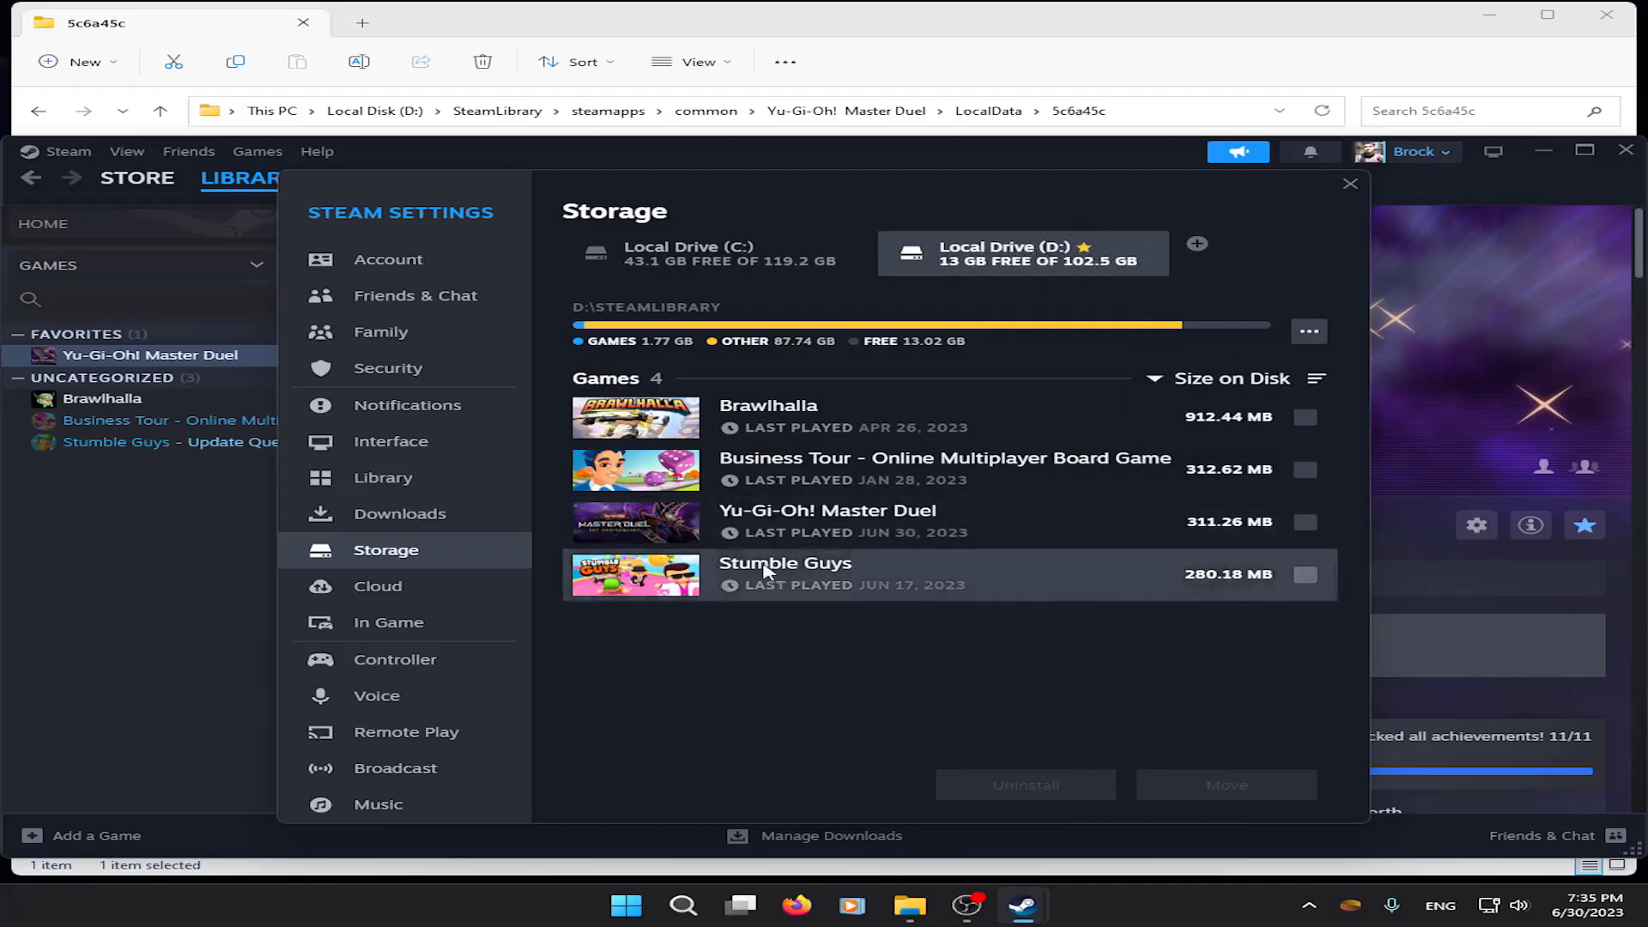
# Select Yu-Gi-Oh! Master Duel on Local Drive (D:), review moving it to Local Drive (C:) and cancel the move
pyautogui.click(890, 550)
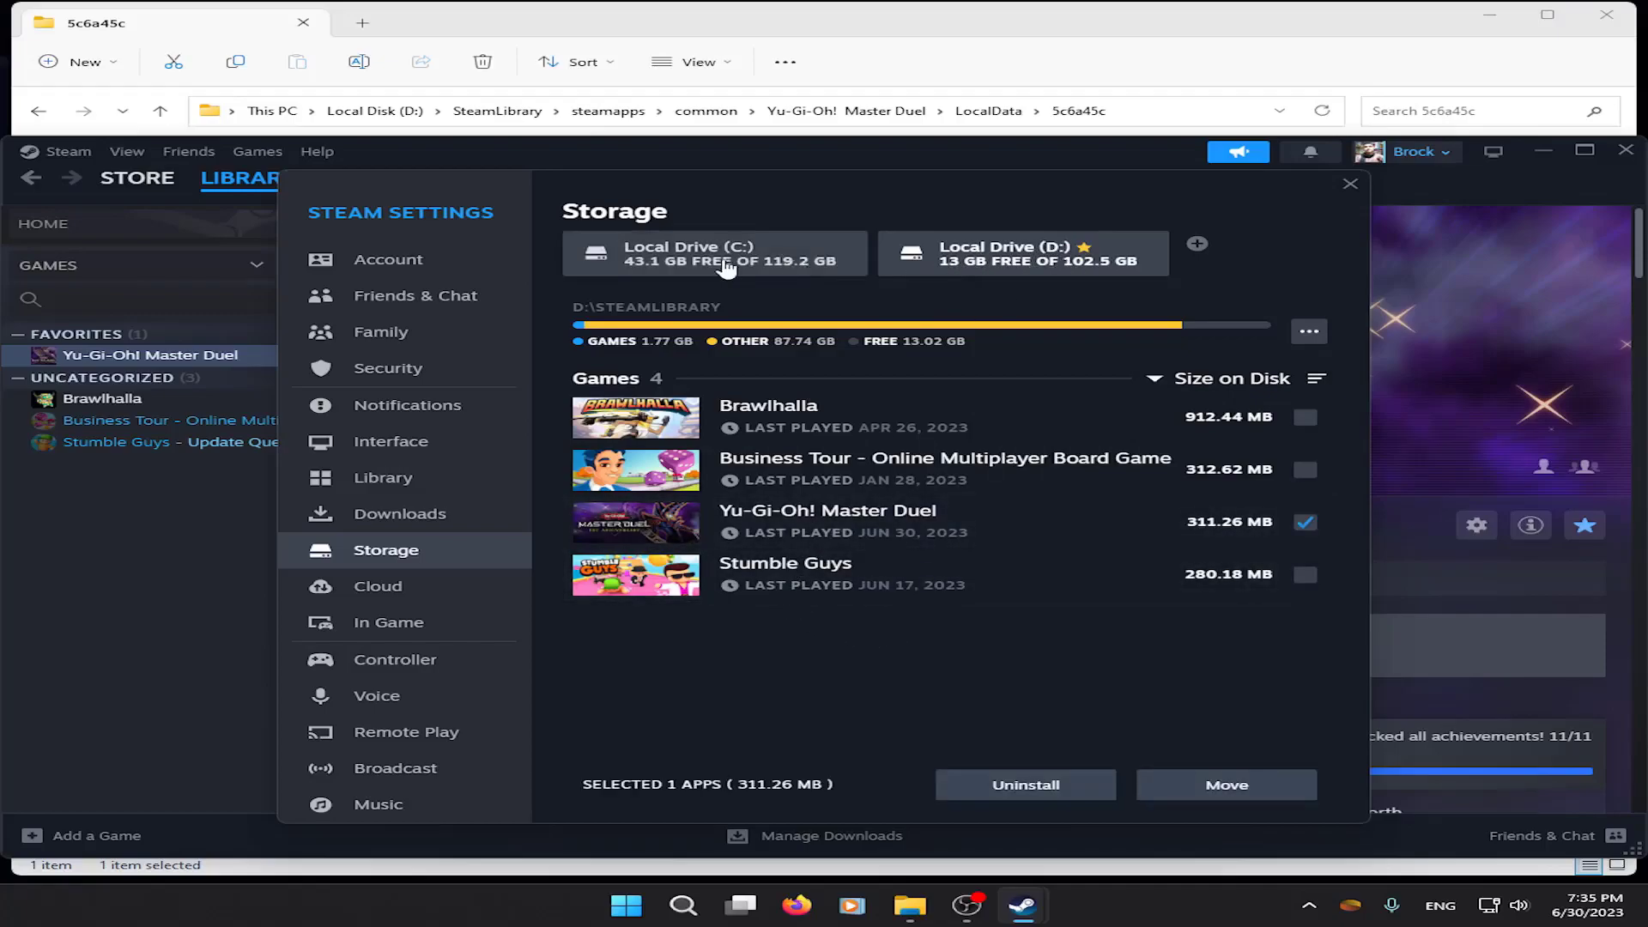
pyautogui.click(1227, 788)
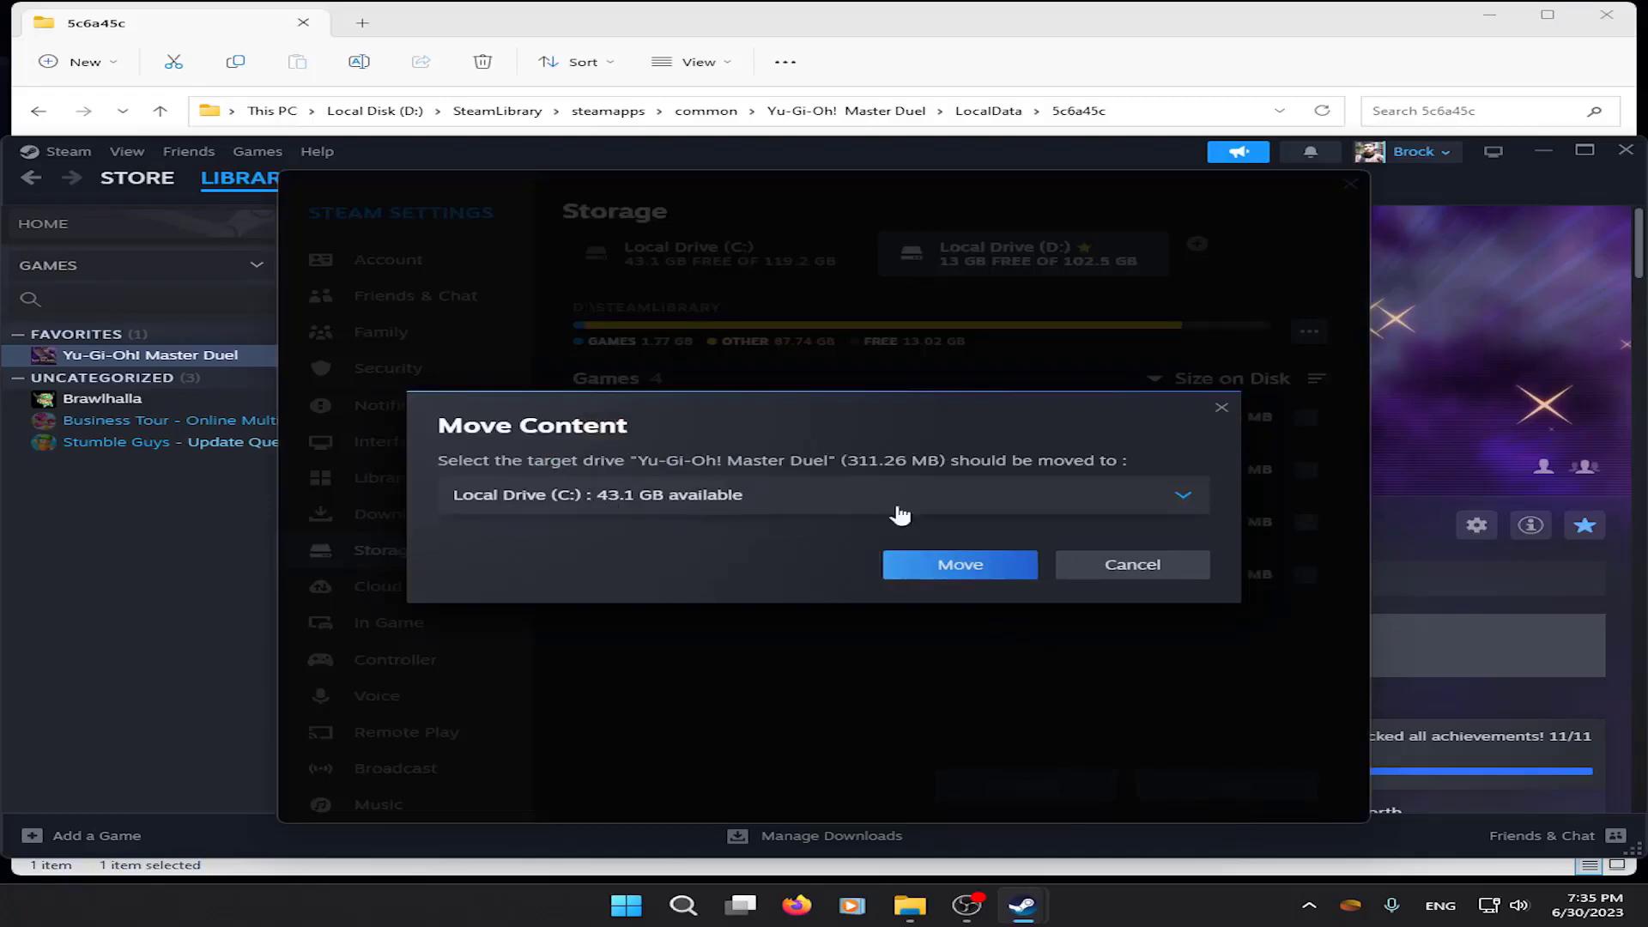
pyautogui.click(1188, 500)
pyautogui.click(1189, 499)
pyautogui.click(1142, 569)
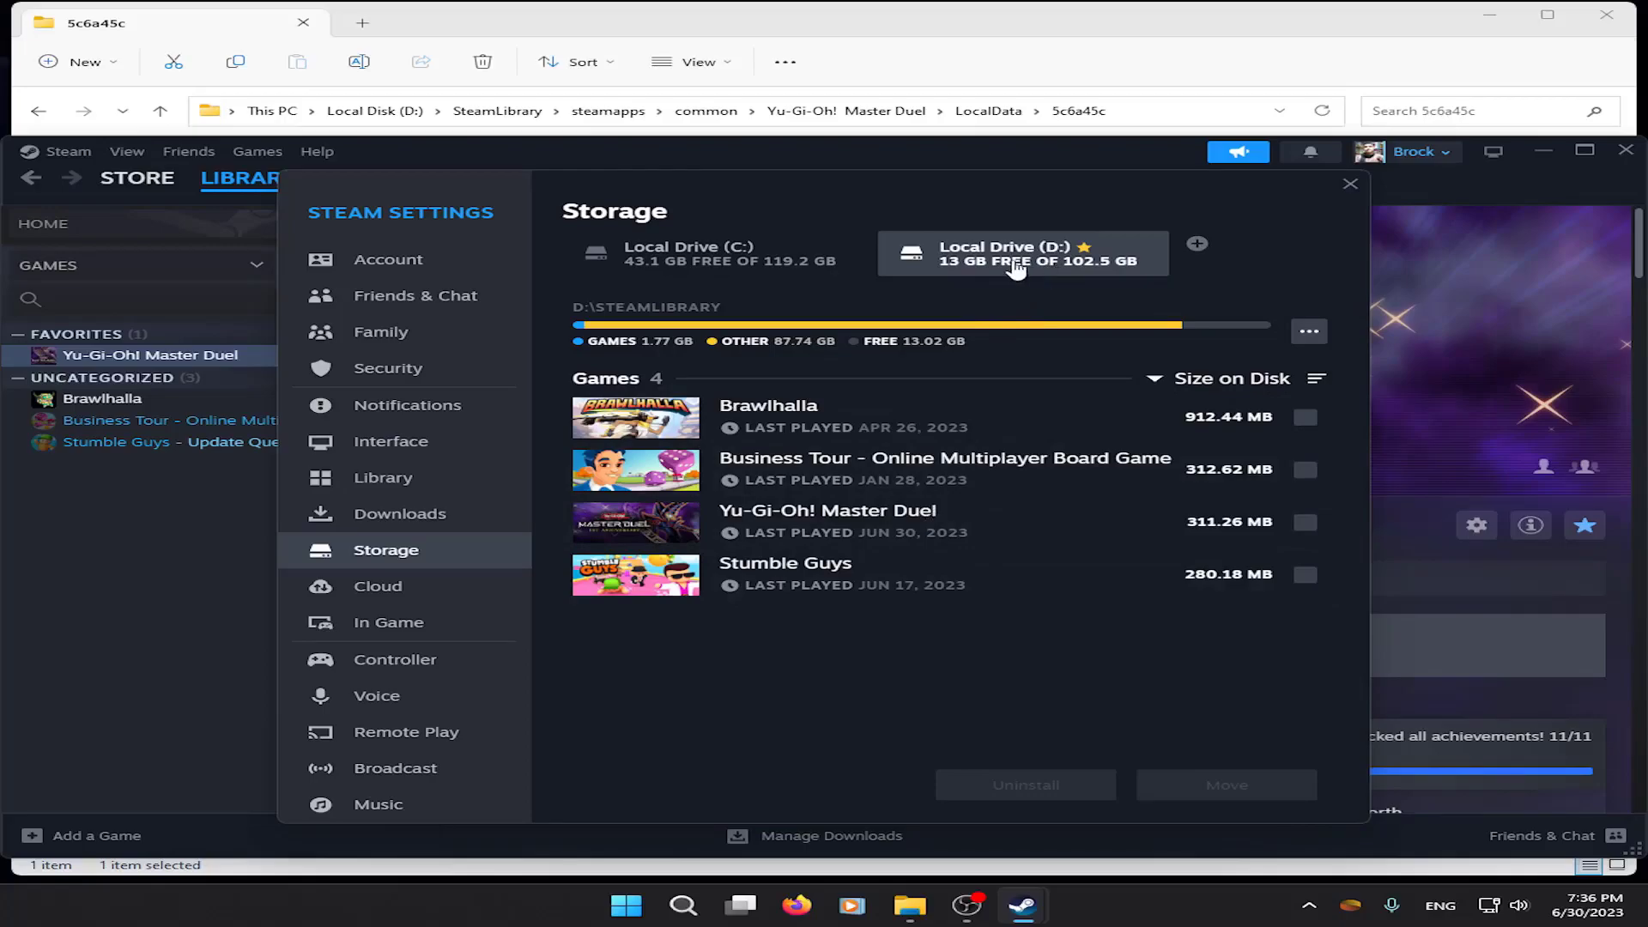
# Select all four games on Local Drive (D:) and try to move them to Local Drive (C:)
pyautogui.click(1305, 471)
pyautogui.click(1305, 522)
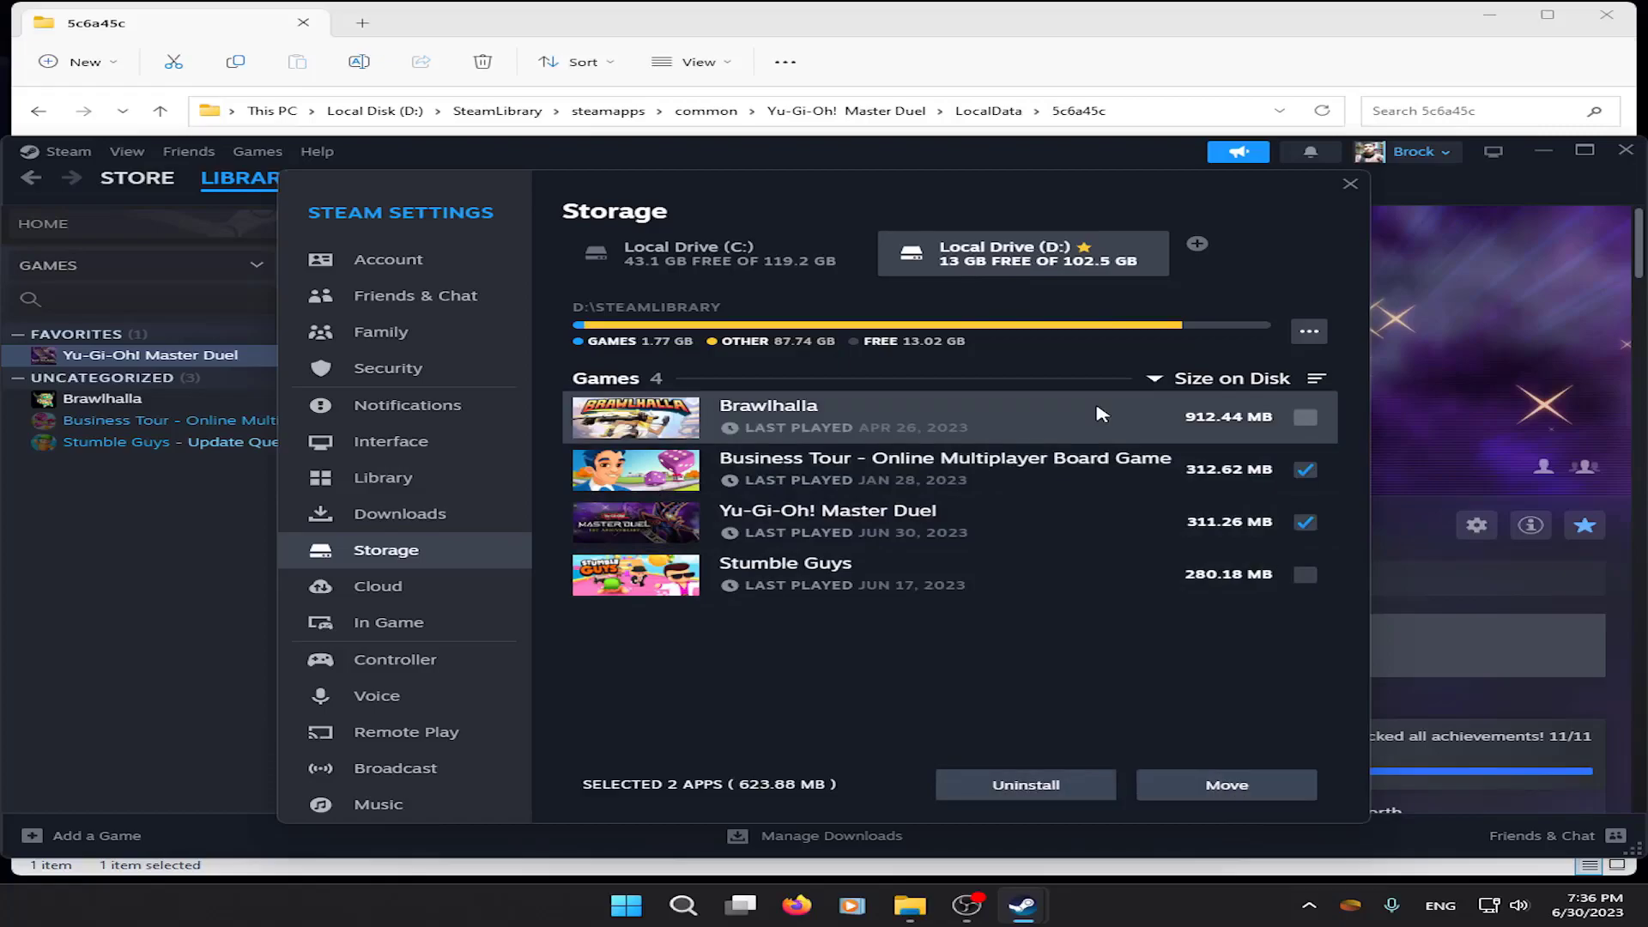
pyautogui.click(1304, 575)
pyautogui.click(1305, 417)
pyautogui.click(1228, 787)
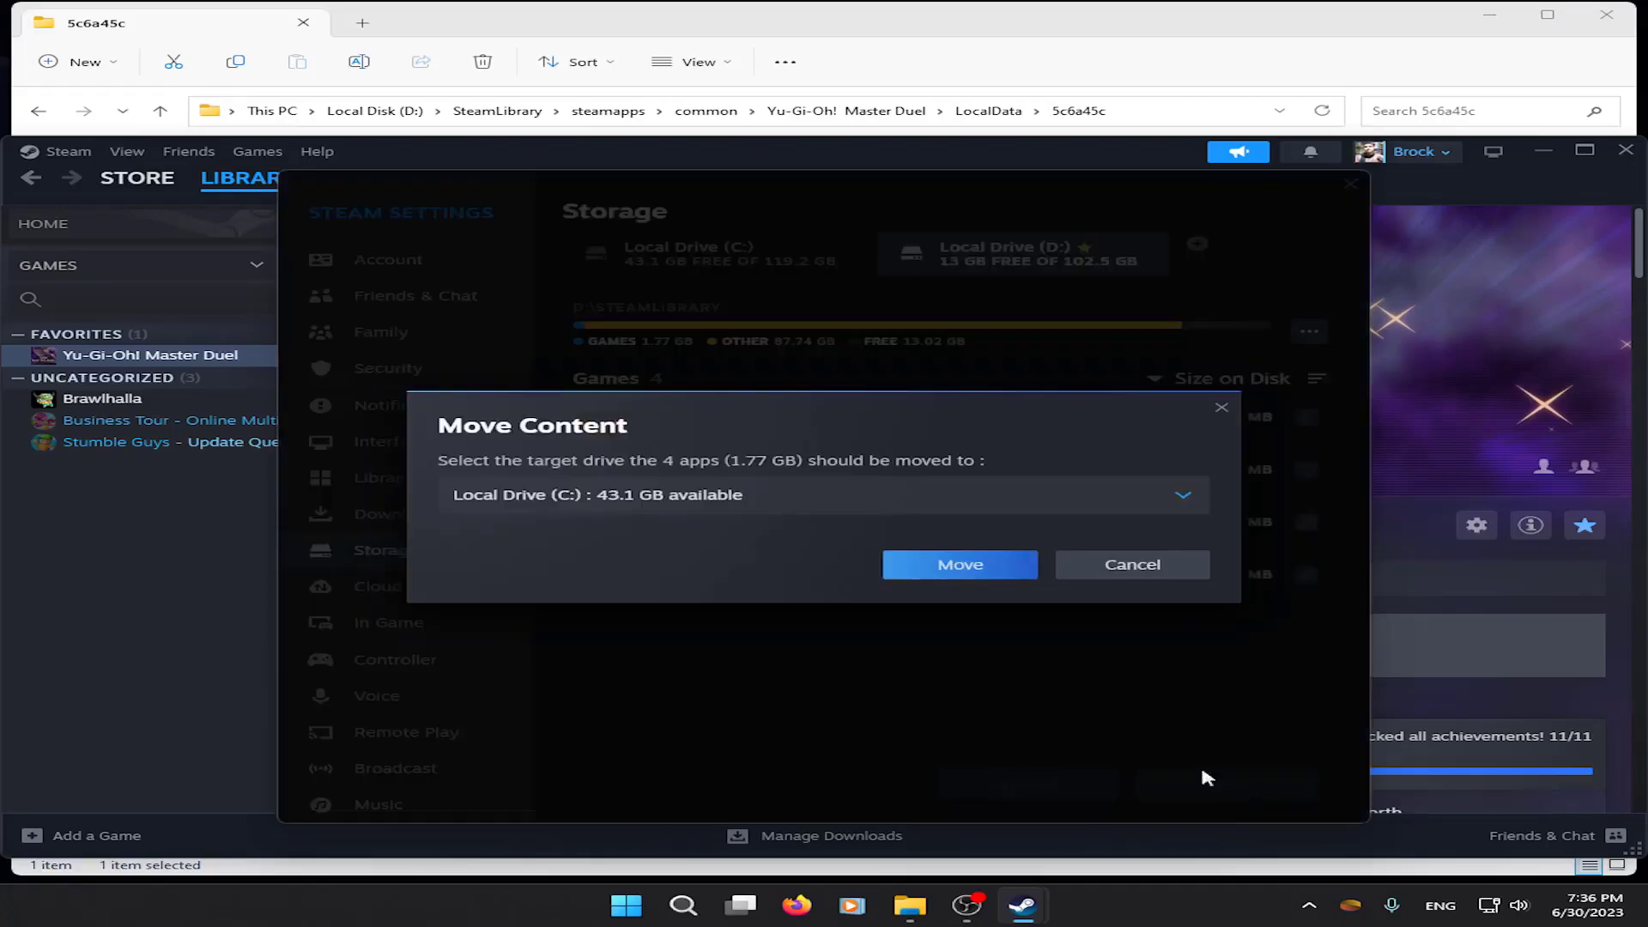
pyautogui.click(932, 552)
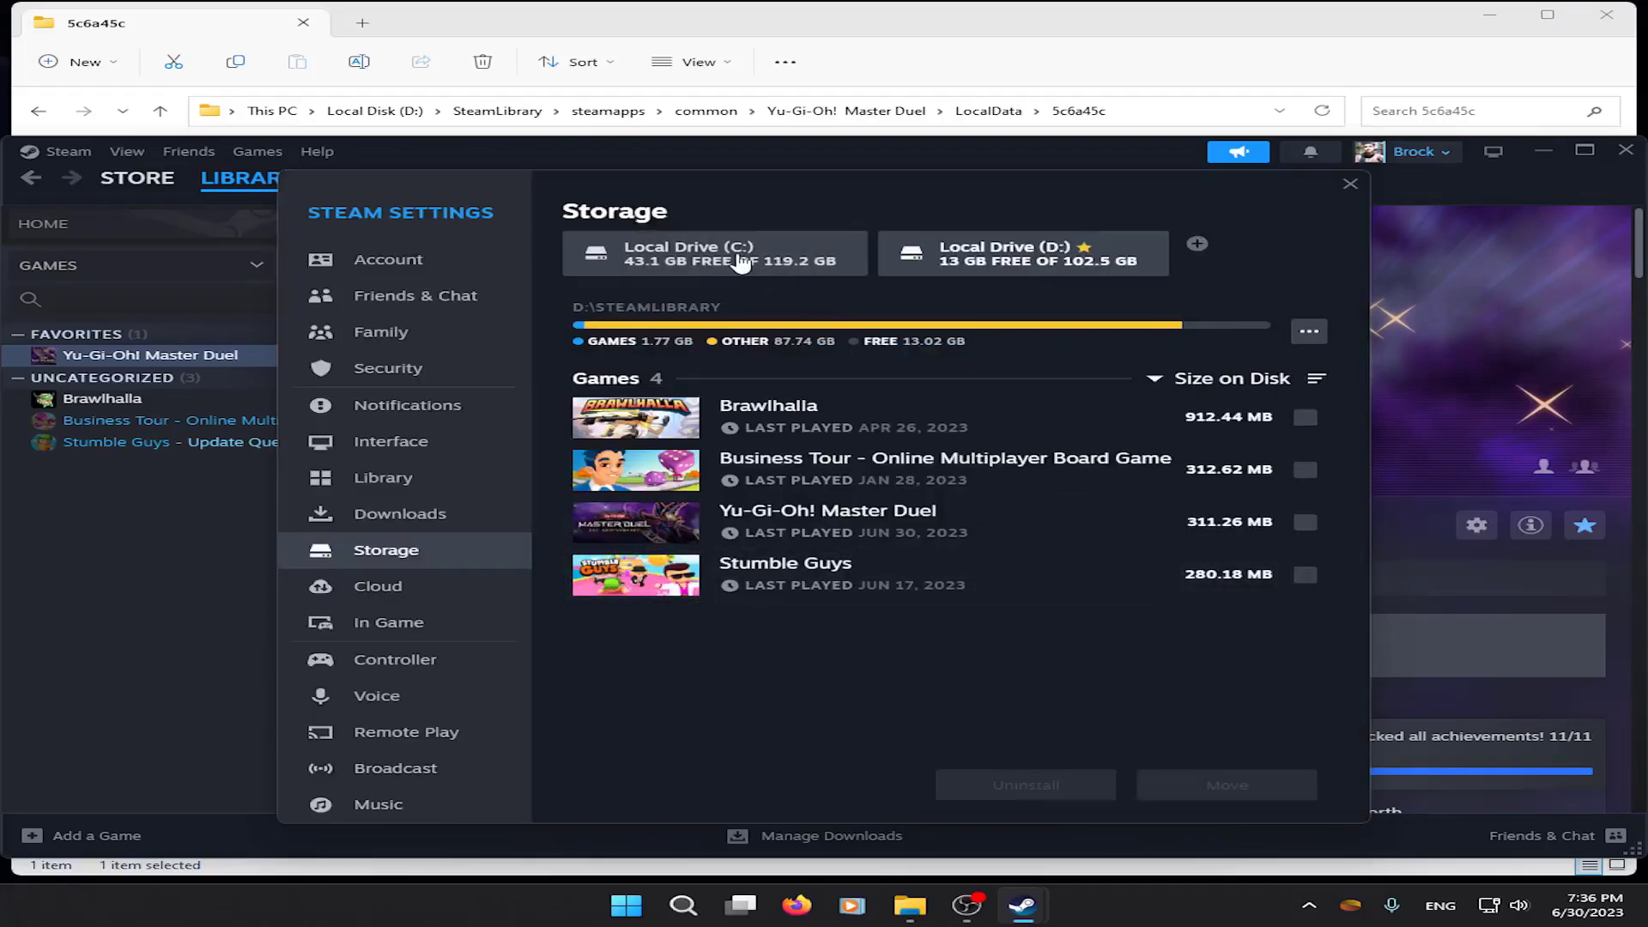
# Check the folder options of Local Drive (C:) again and return to the game list of Local Drive (D:)
pyautogui.click(713, 254)
pyautogui.click(1309, 333)
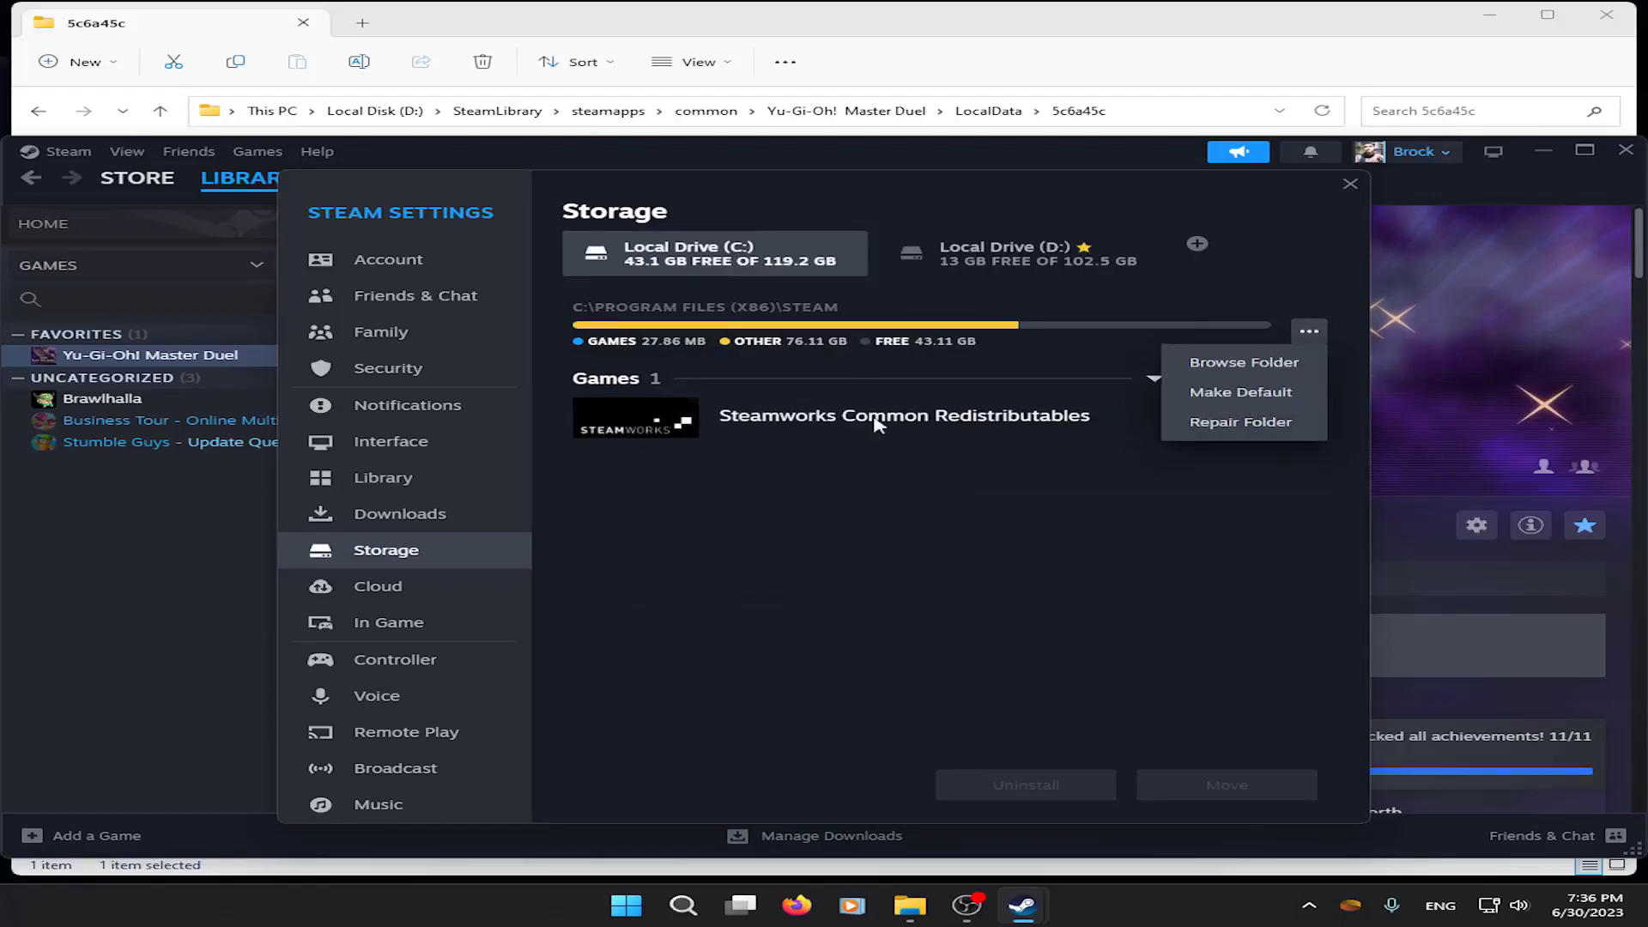
pyautogui.click(796, 496)
pyautogui.click(962, 262)
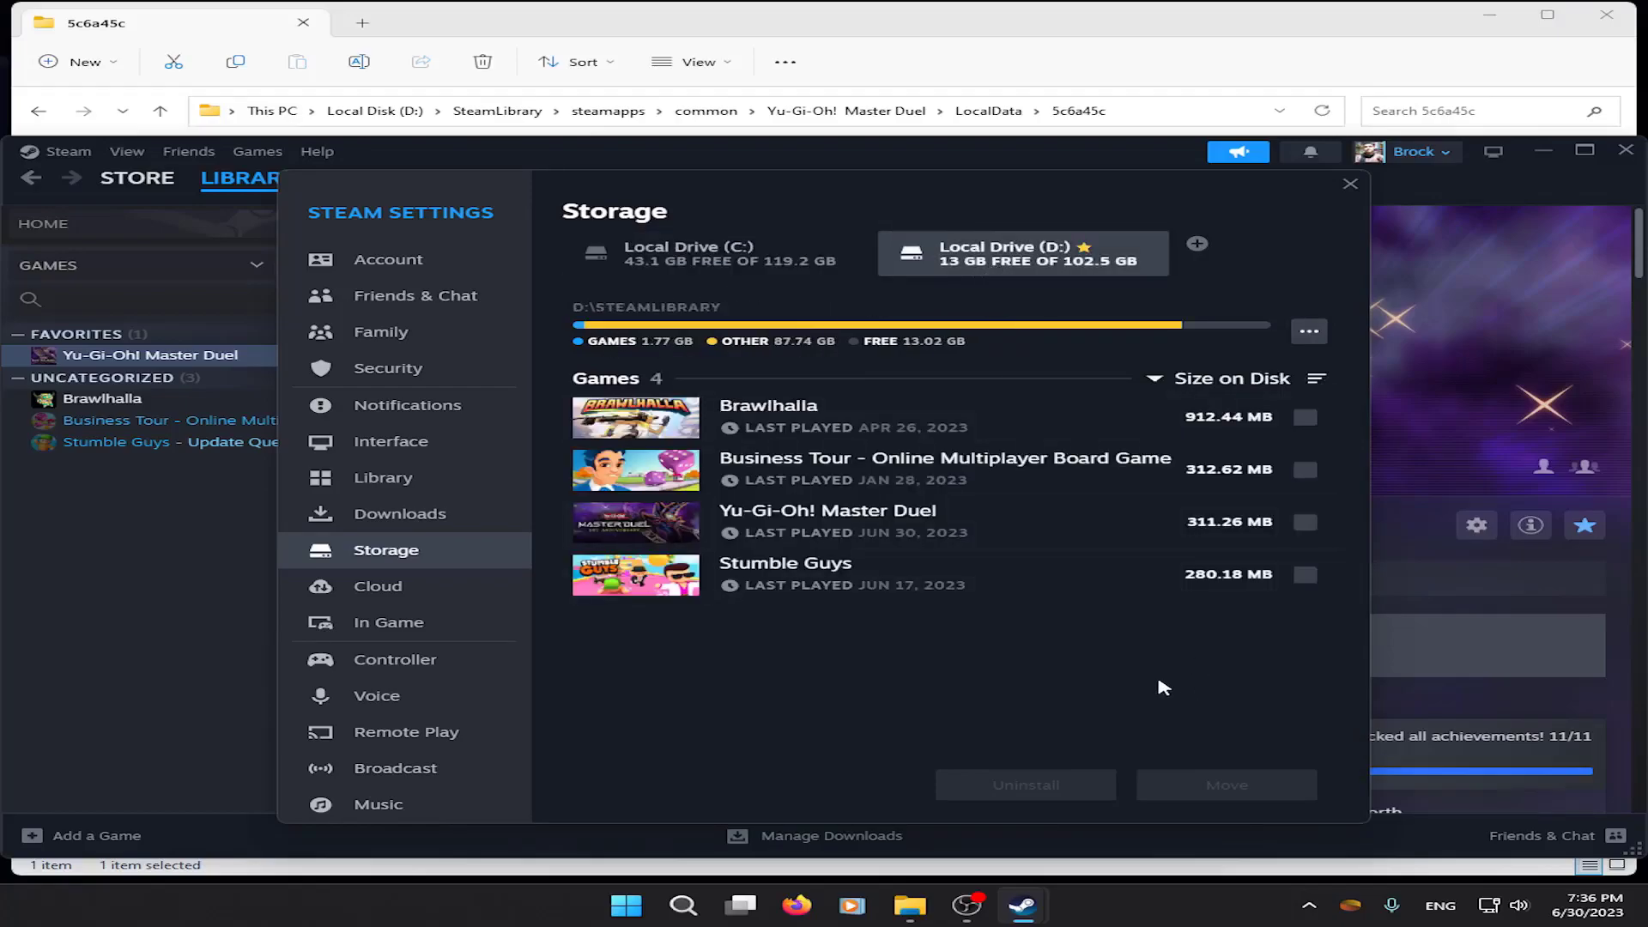